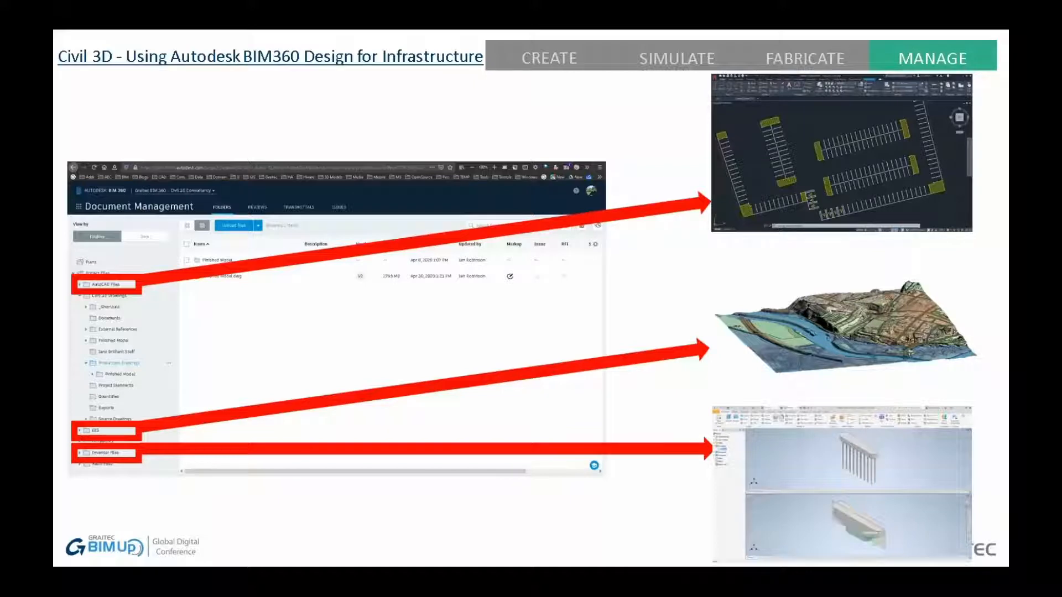
key(Right)
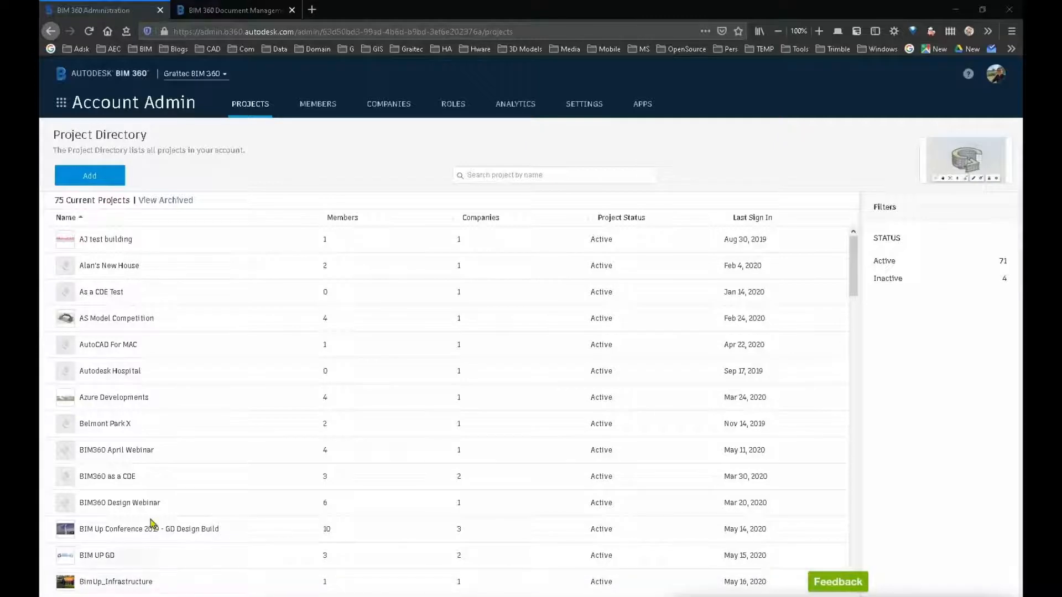
Step: Review the account's project directory and the entries in its member directory
scroll(137, 349, down, 5)
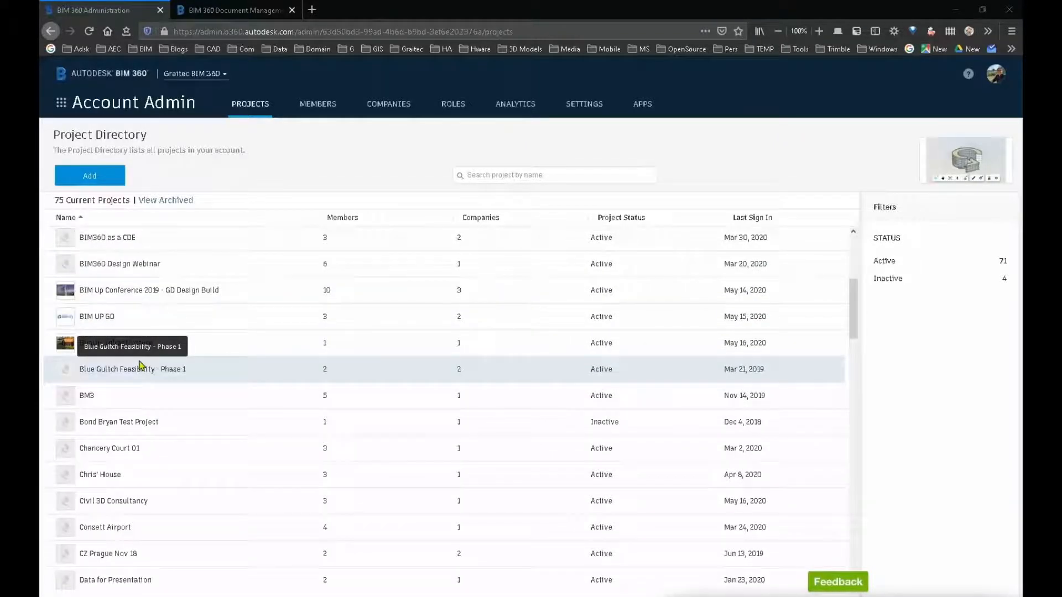
scroll(140, 366, up, 5)
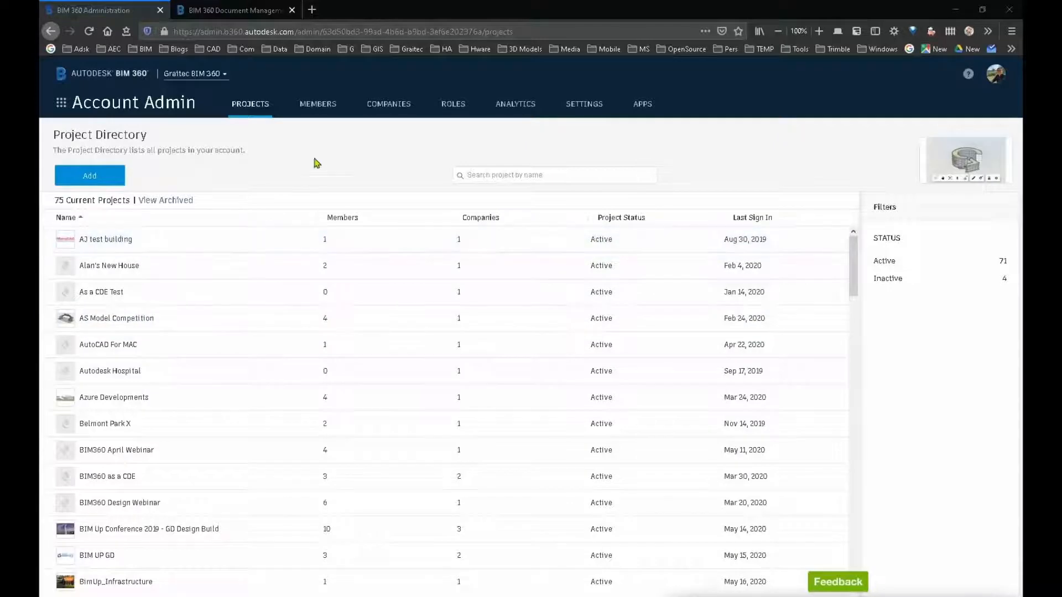
click(314, 103)
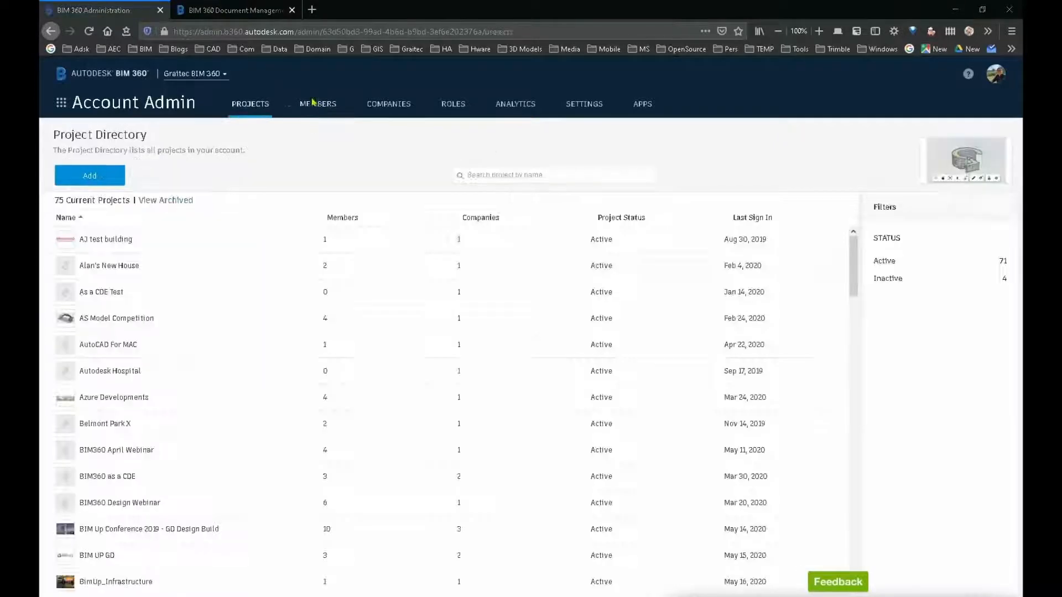
click(314, 104)
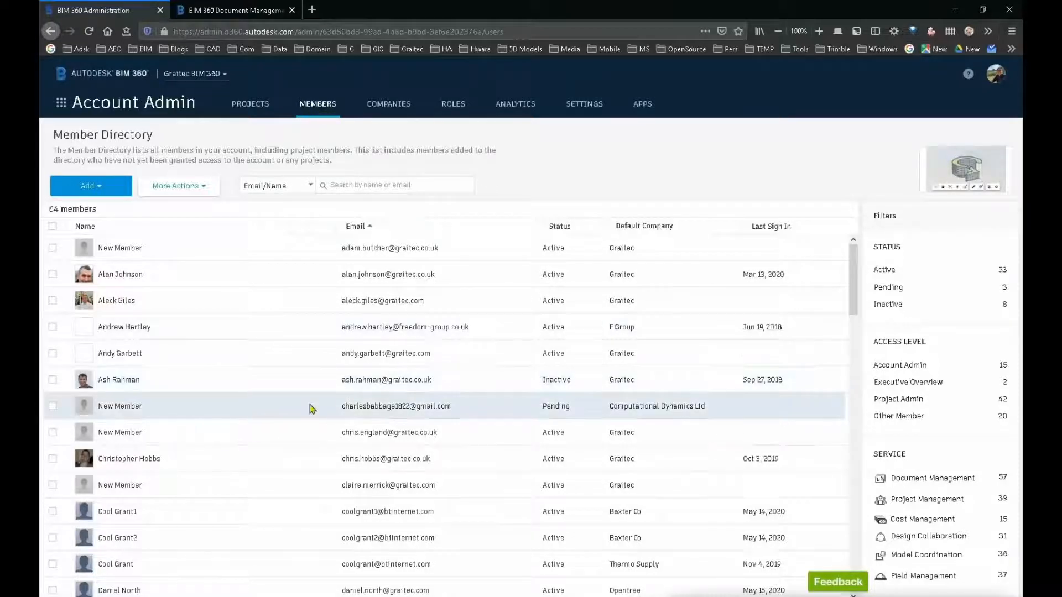
scroll(310, 406, down, 2)
scroll(311, 409, down, 1)
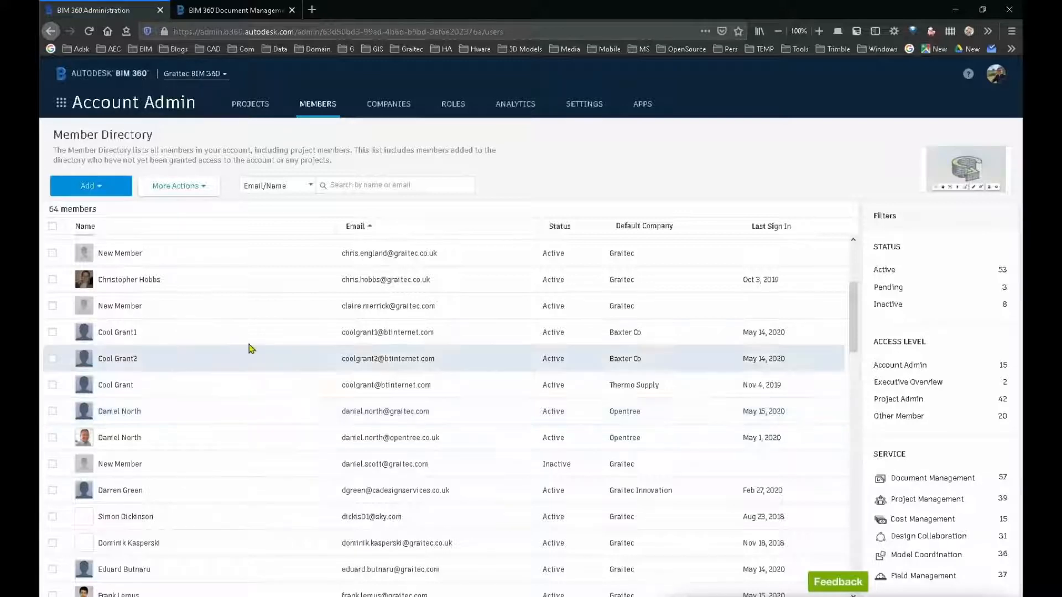
scroll(119, 337, down, 3)
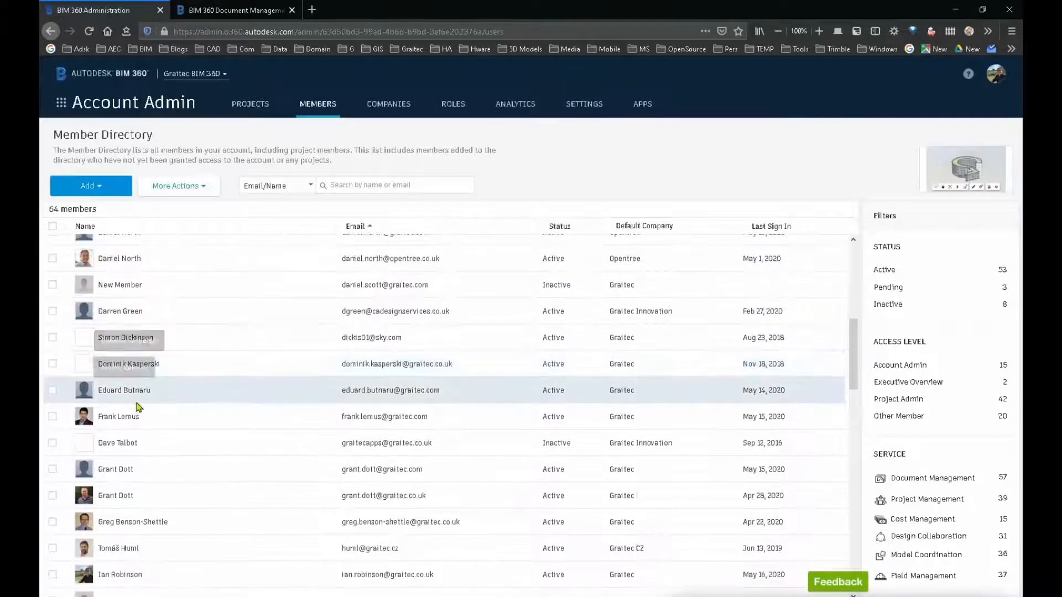
scroll(122, 409, down, 2)
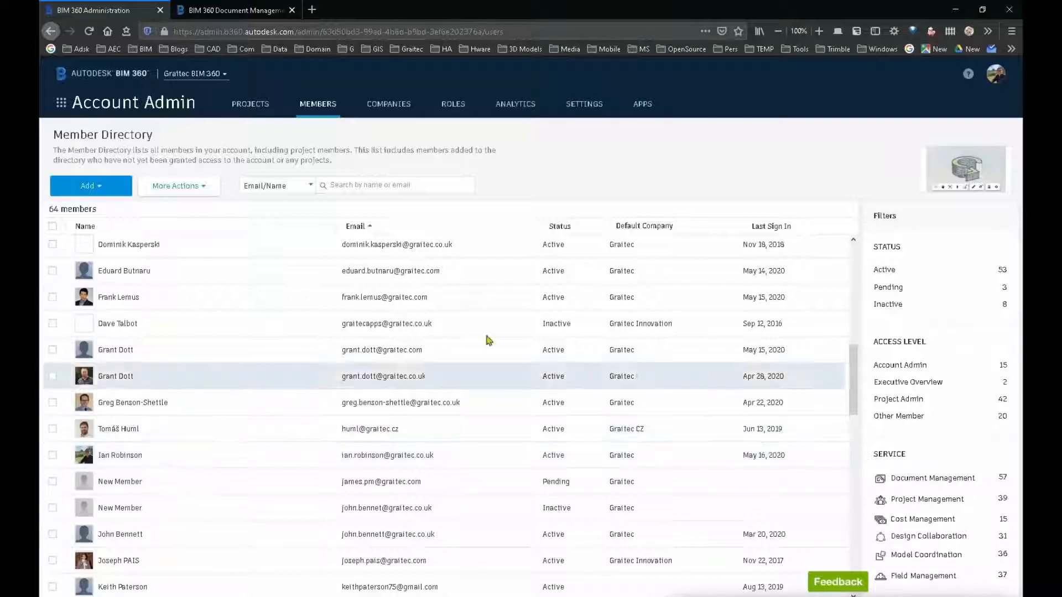
Step: Review the account's company directory and its roles with their default module access
click(384, 105)
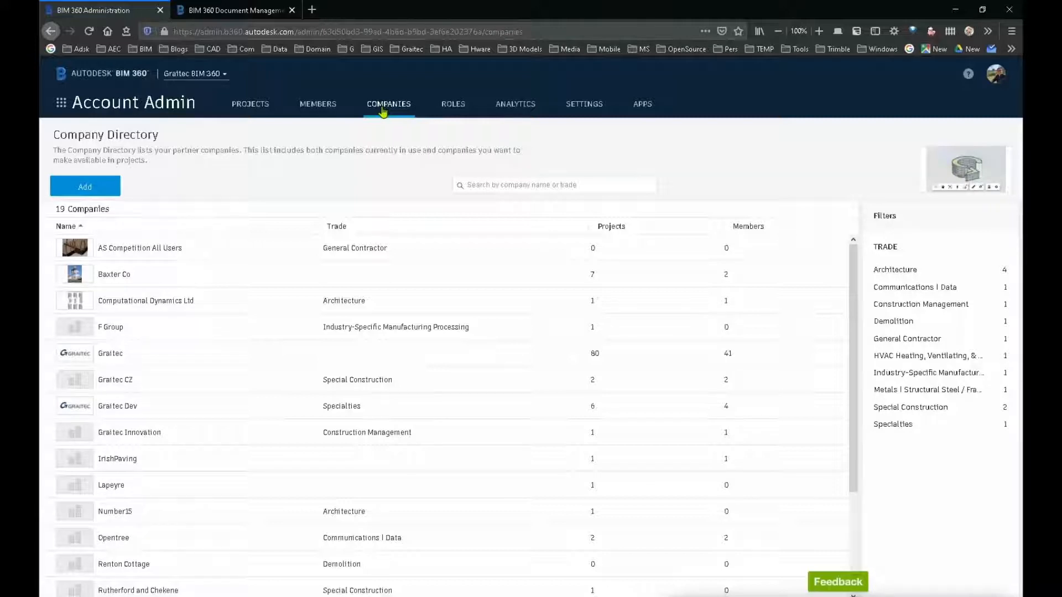
click(453, 111)
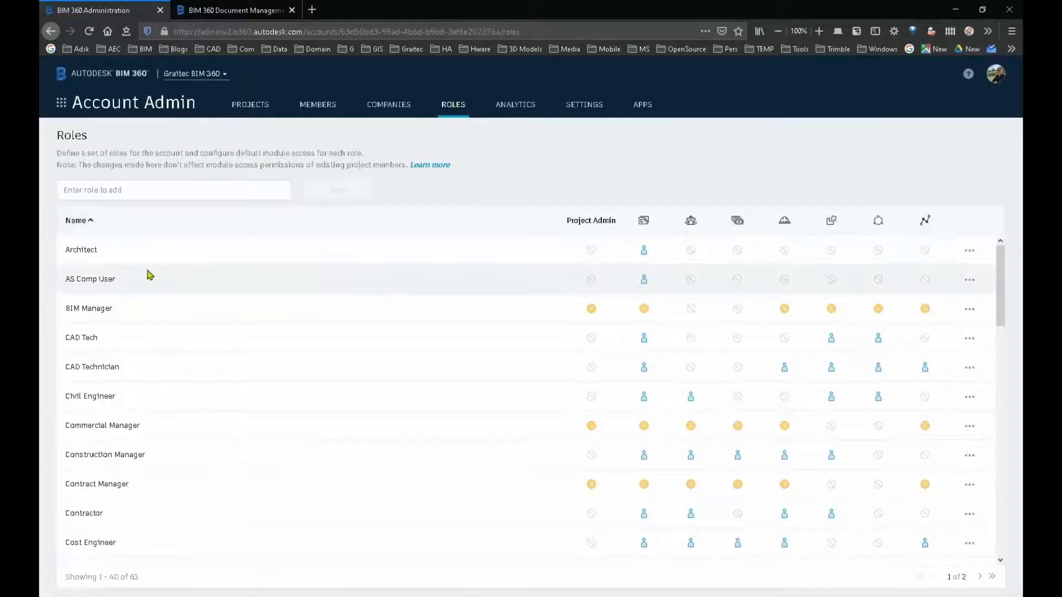
scroll(138, 431, down, 5)
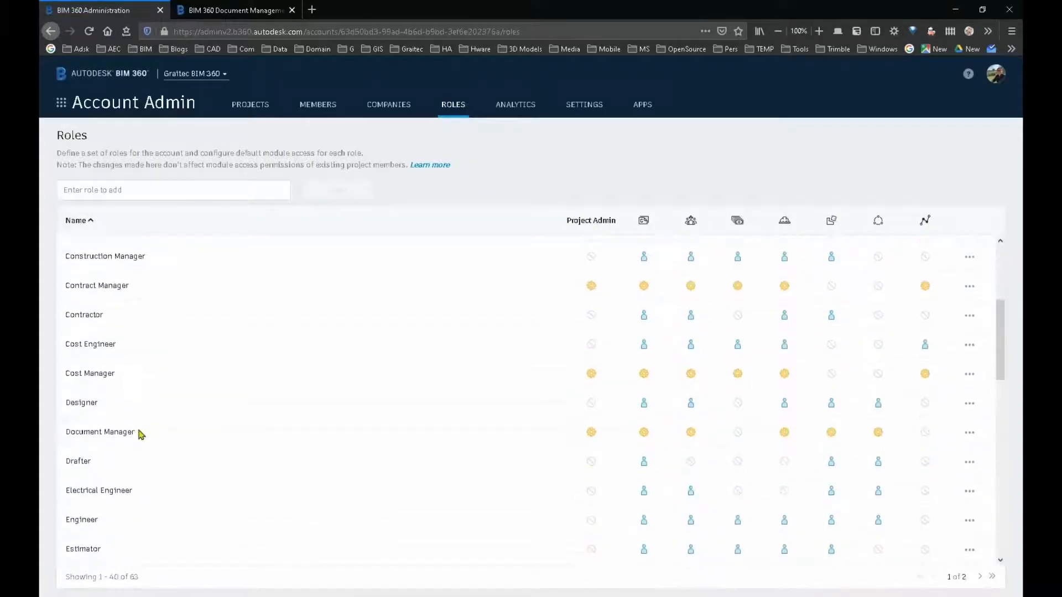
scroll(142, 434, down, 10)
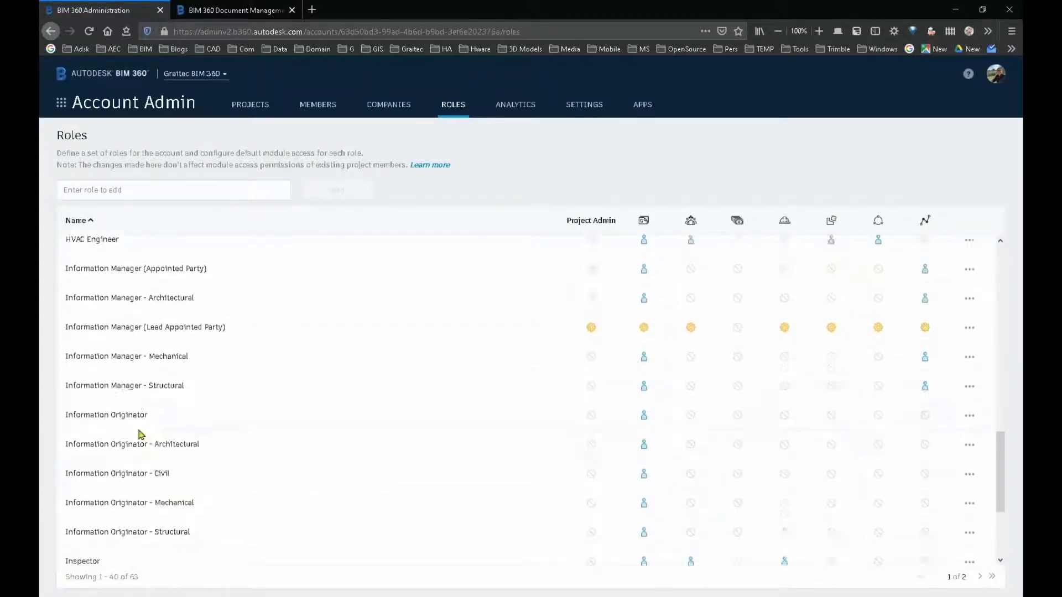
scroll(141, 434, up, 15)
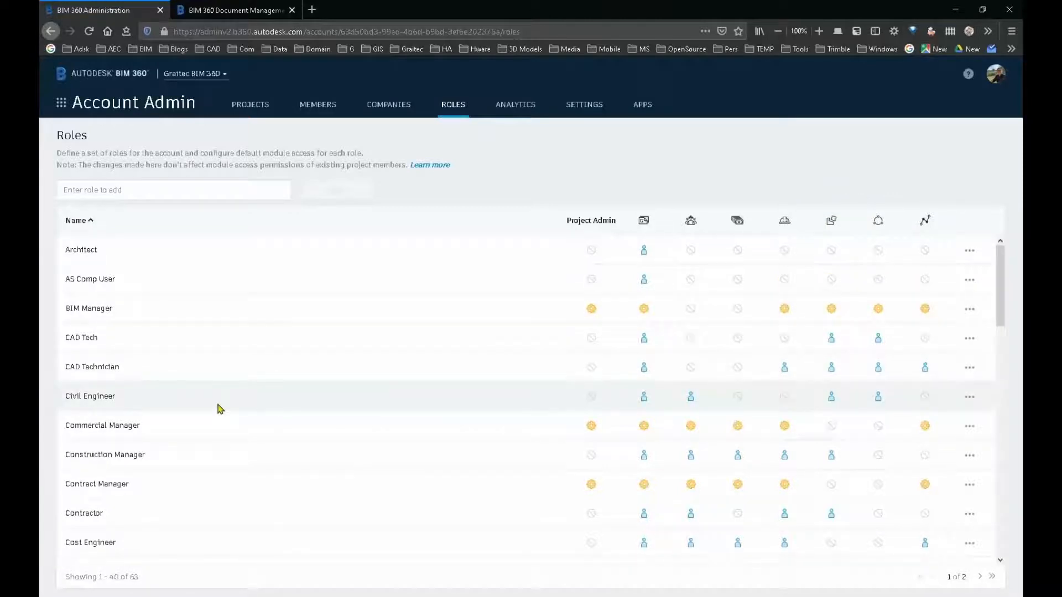
Step: Start a new project from the project directory and name it "BIMUP Project Civil"
click(250, 105)
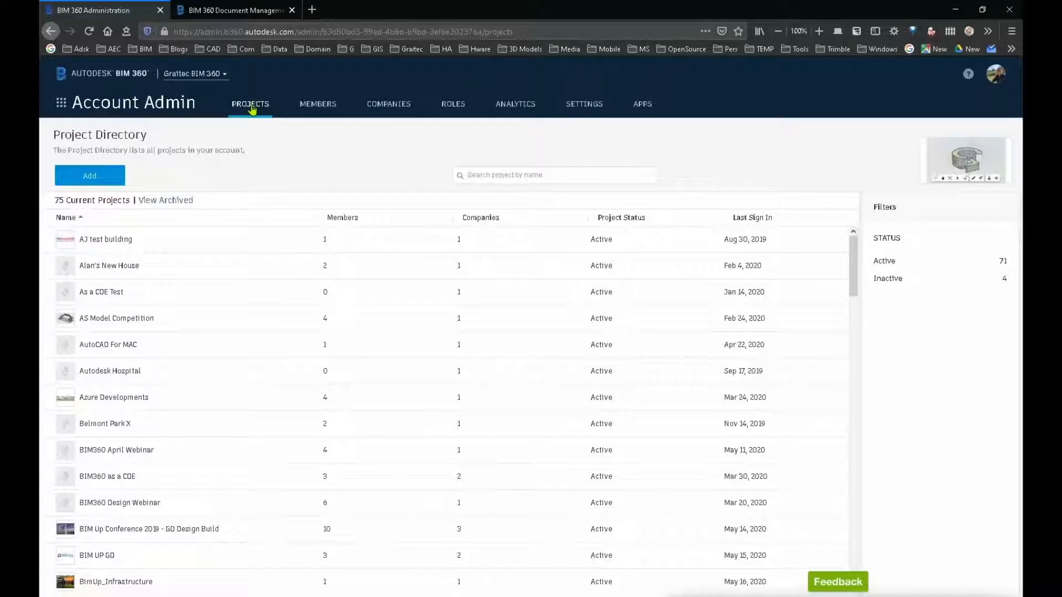
click(87, 180)
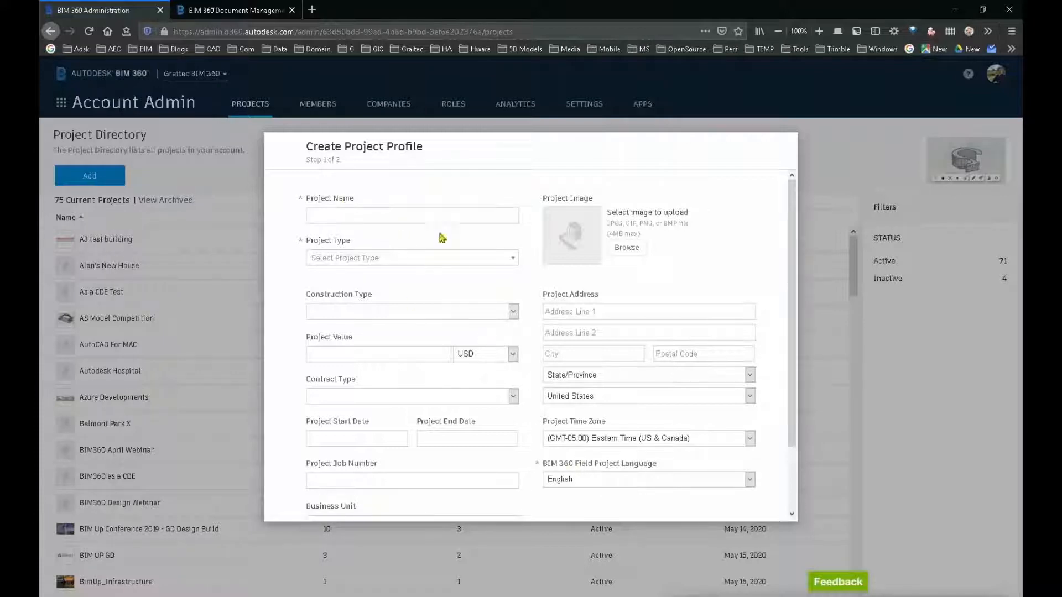
click(367, 215)
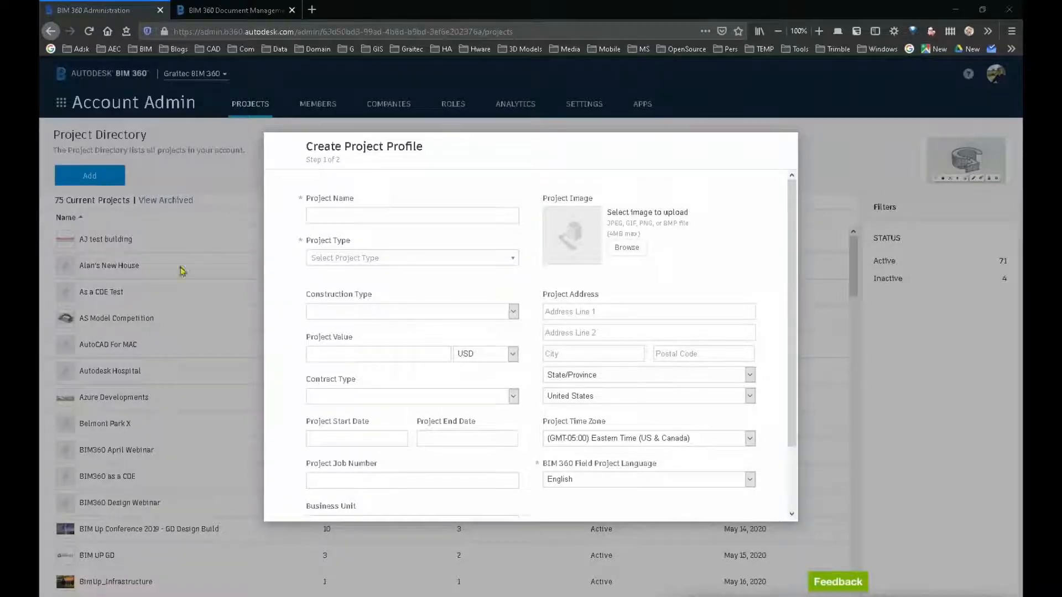
click(375, 214)
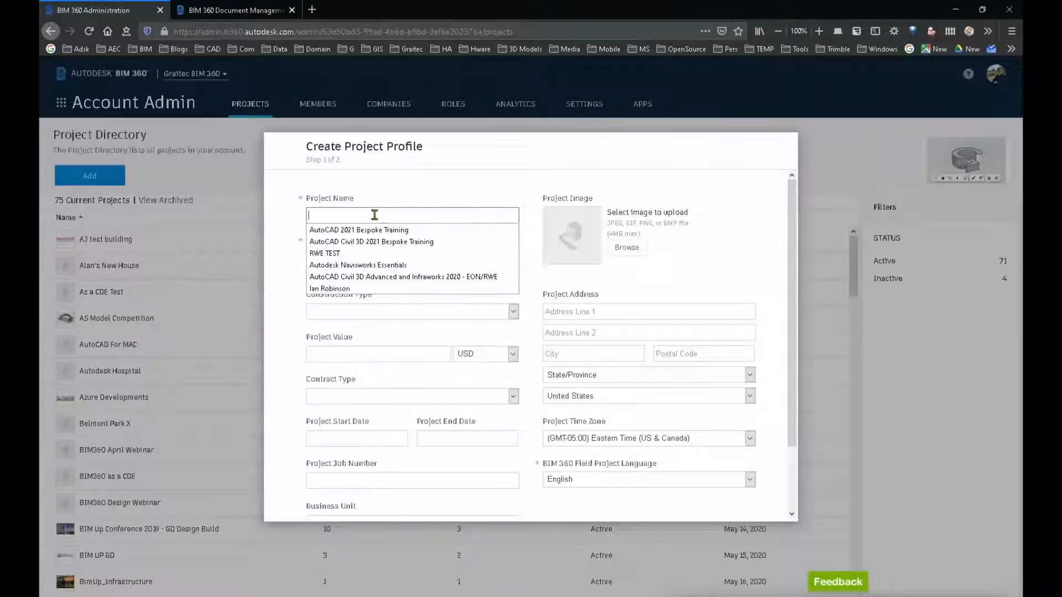
text(BIMUP)
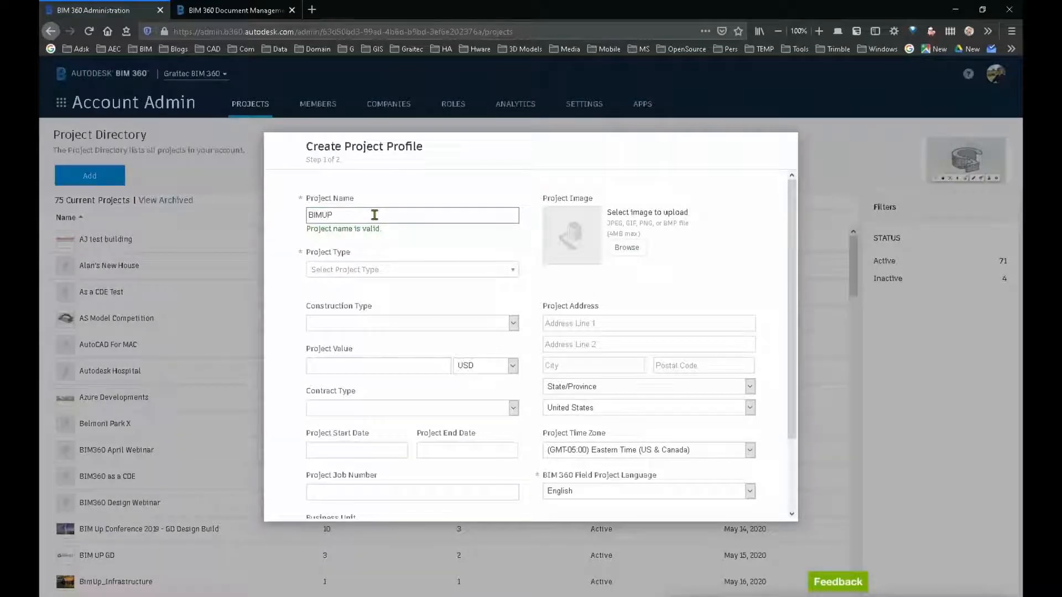
text( Project)
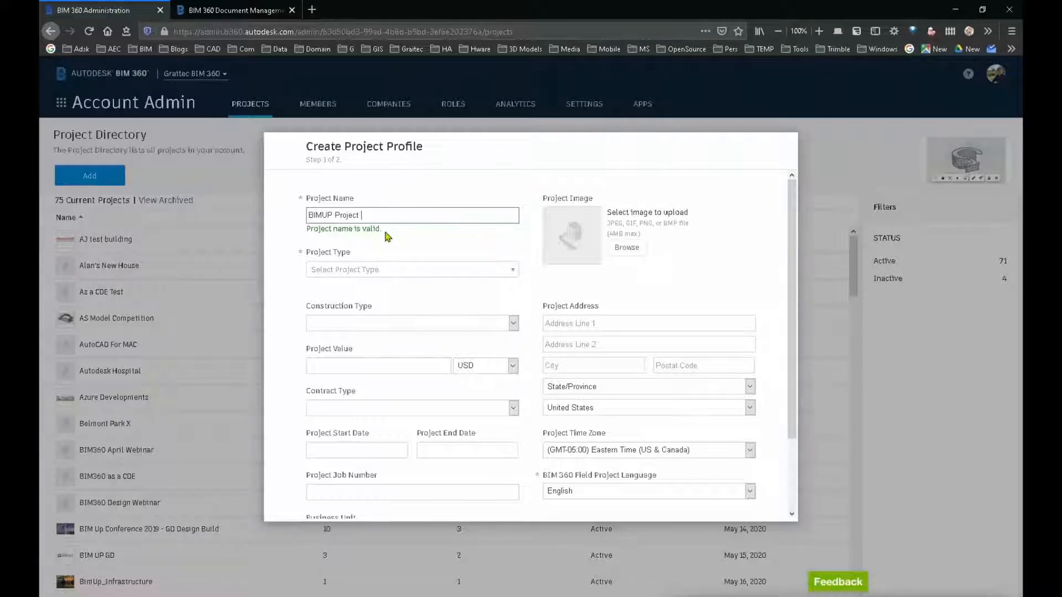
text( Civil)
Step: Set the project type to Streets / Roads / Highways and the construction type to New Construction
click(364, 271)
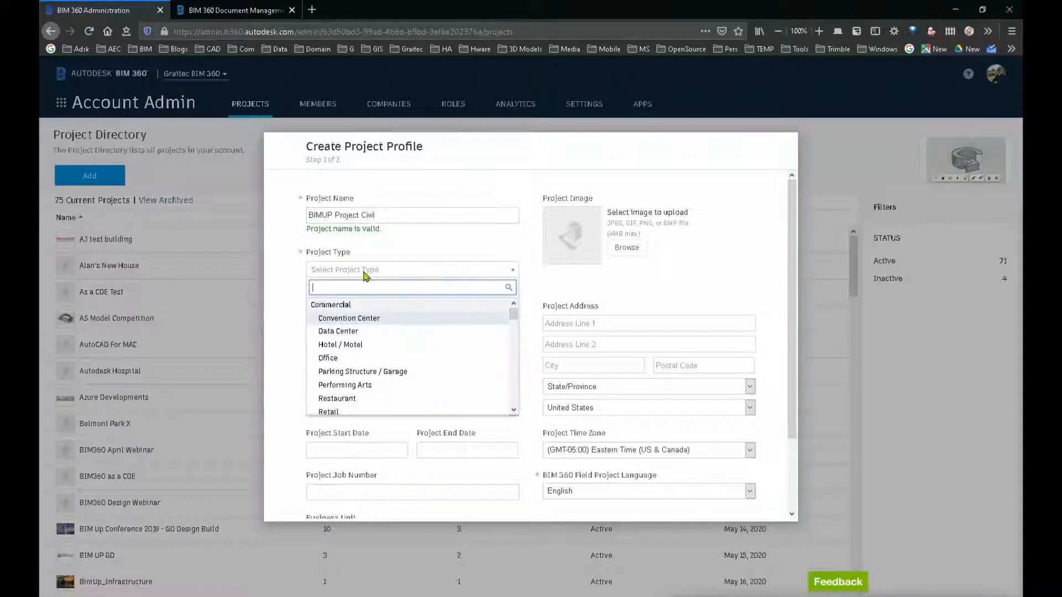
scroll(393, 360, down, 5)
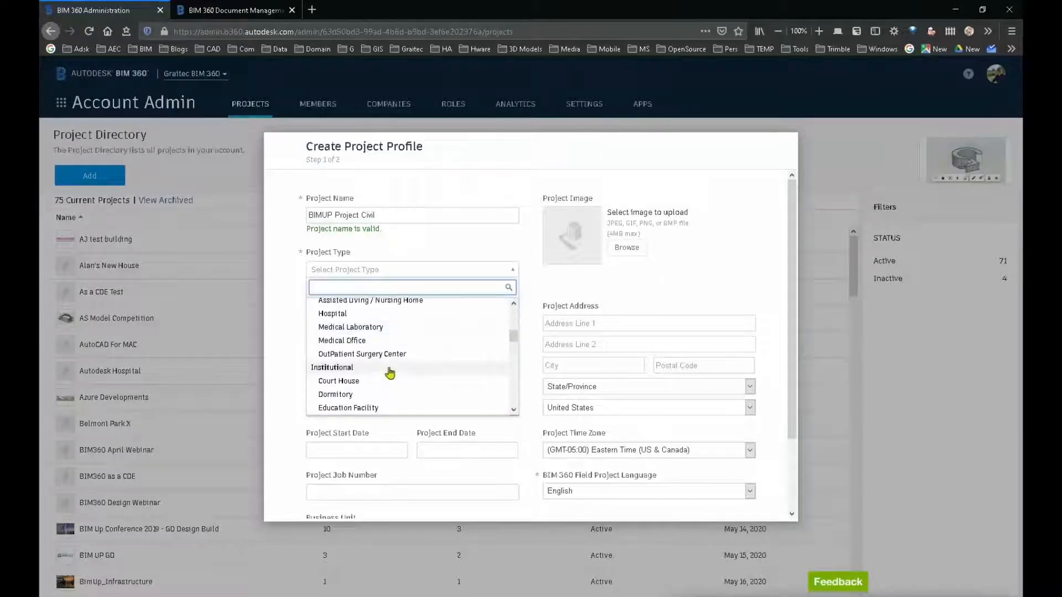
scroll(390, 373, down, 4)
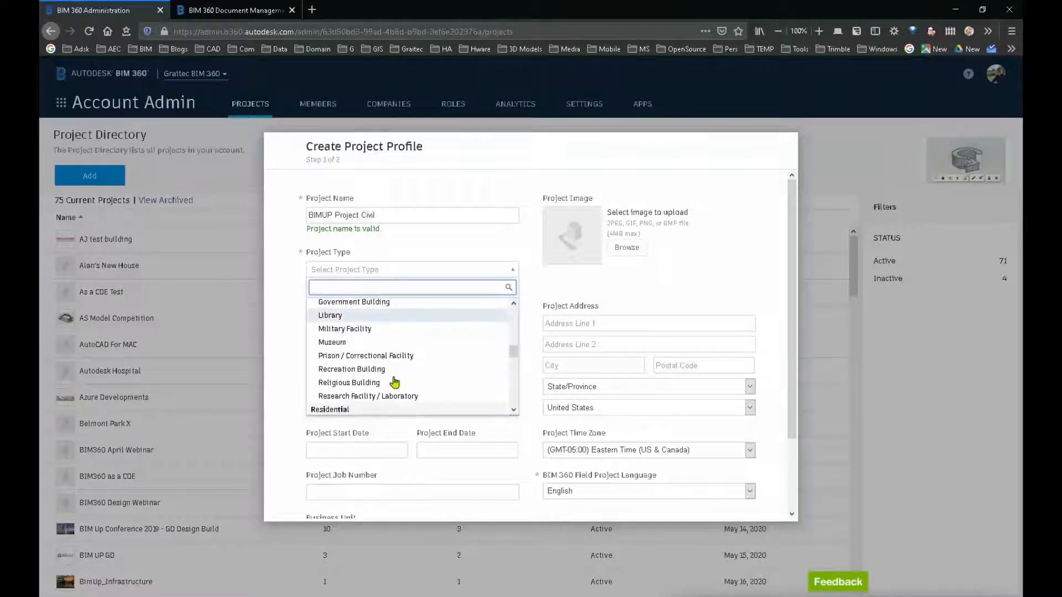
scroll(395, 382, down, 4)
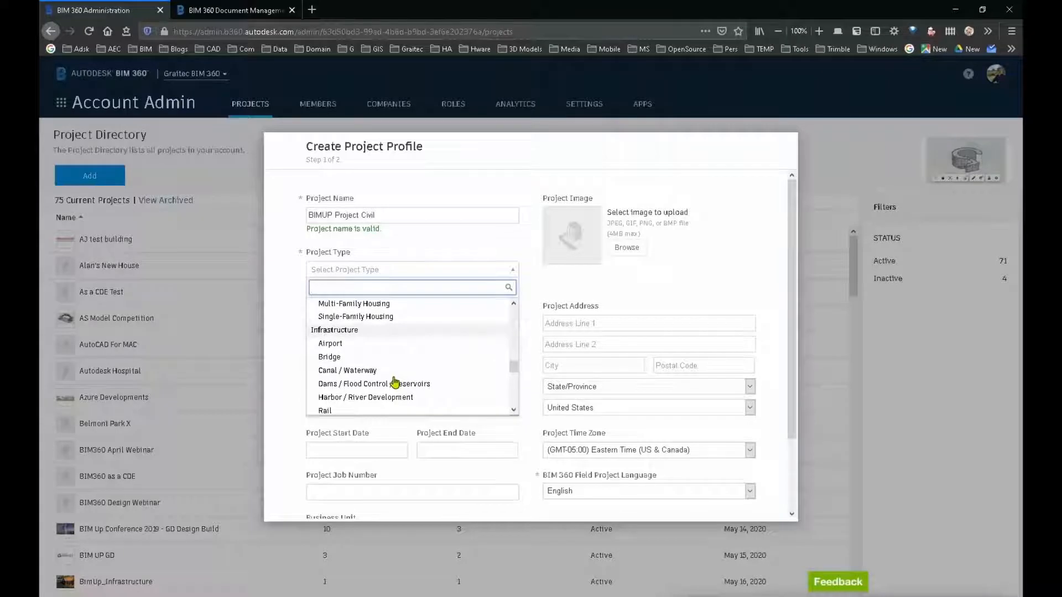
scroll(394, 382, down, 3)
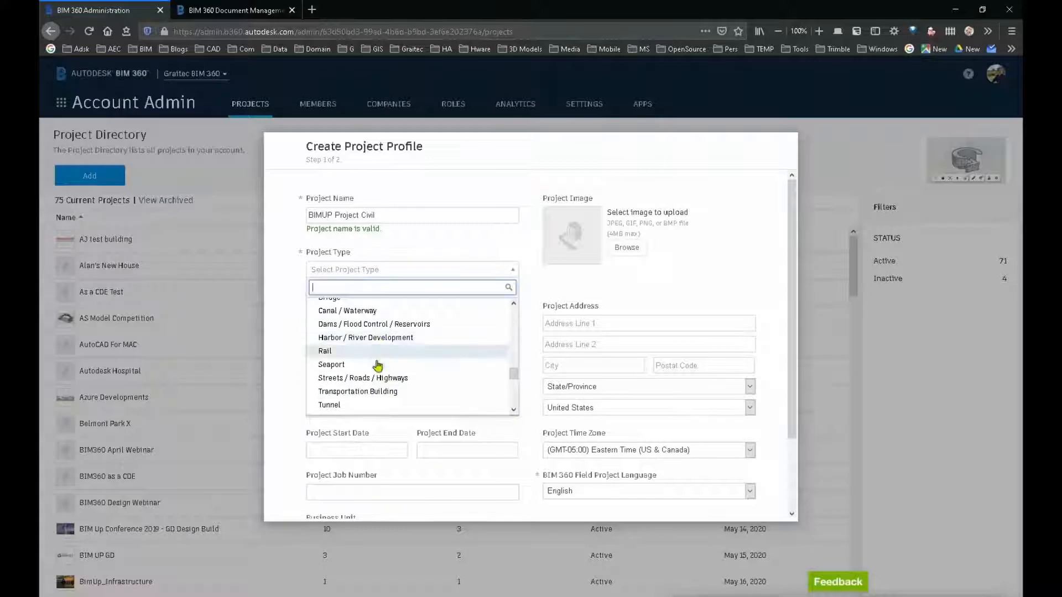
scroll(375, 354, up, 3)
scroll(368, 349, down, 5)
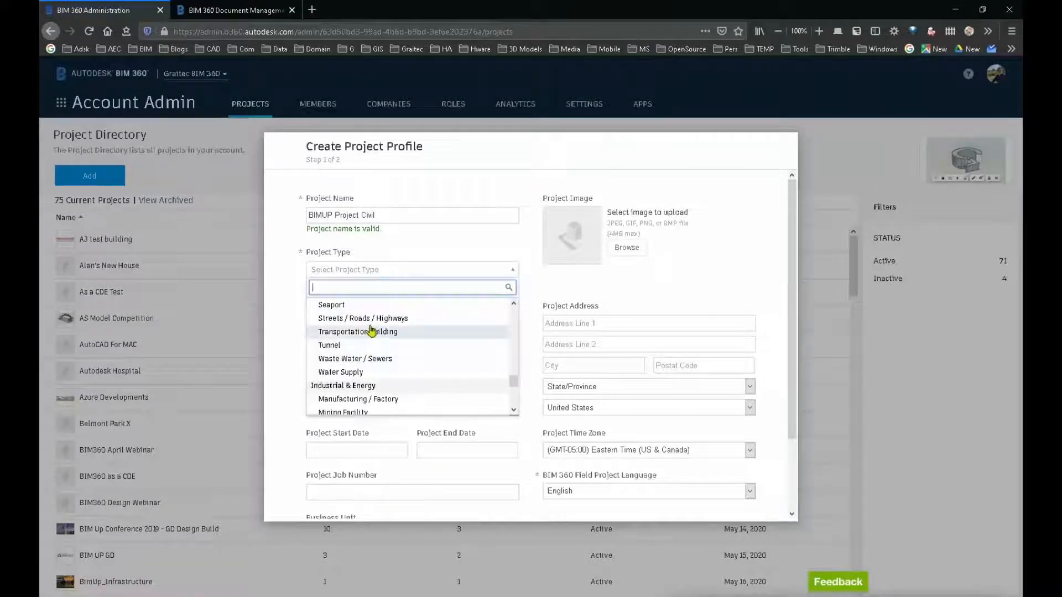
click(370, 319)
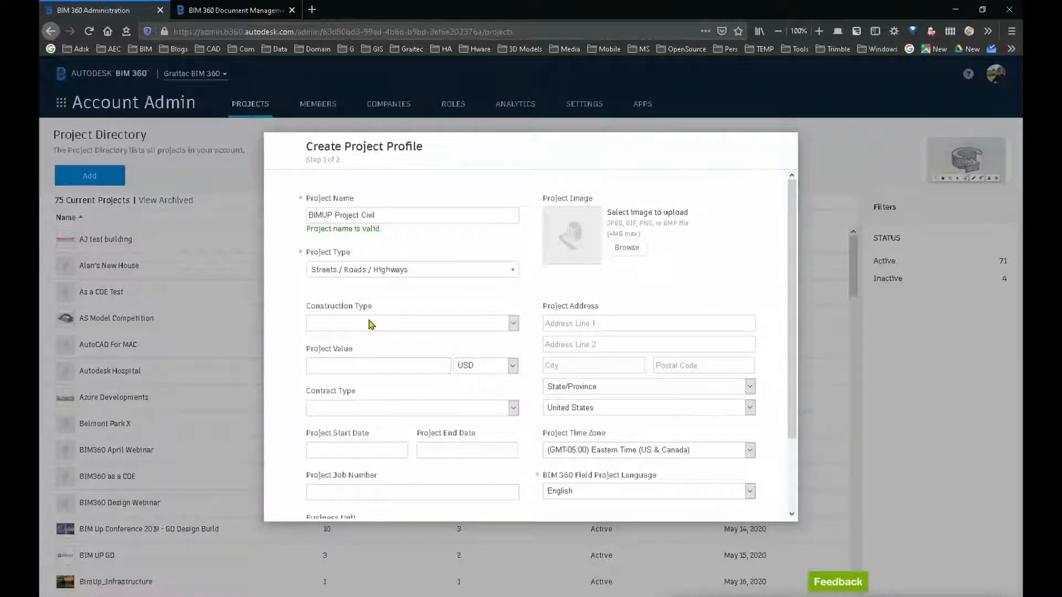
click(512, 324)
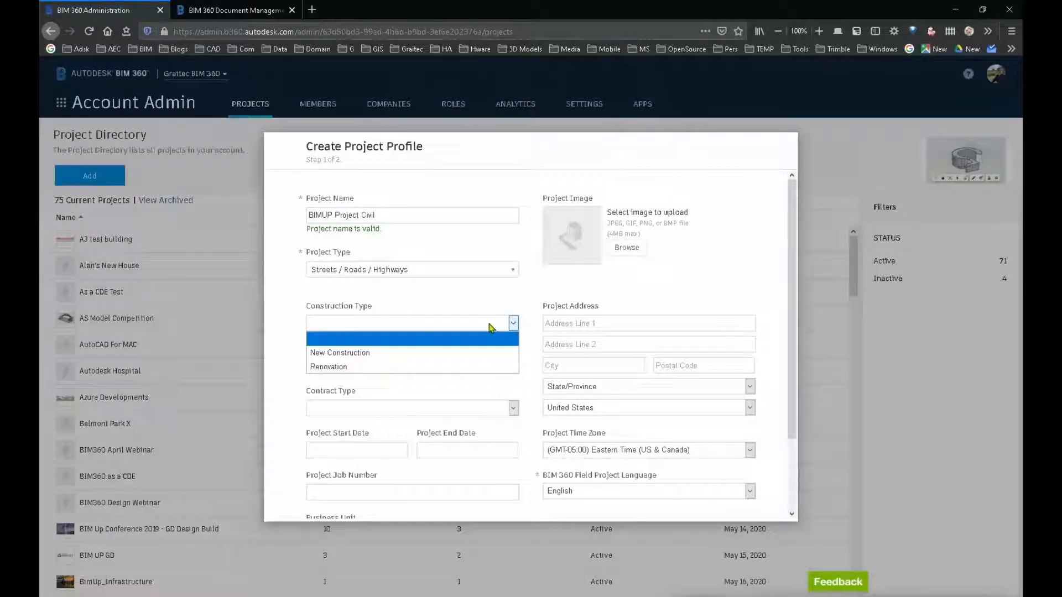
click(338, 353)
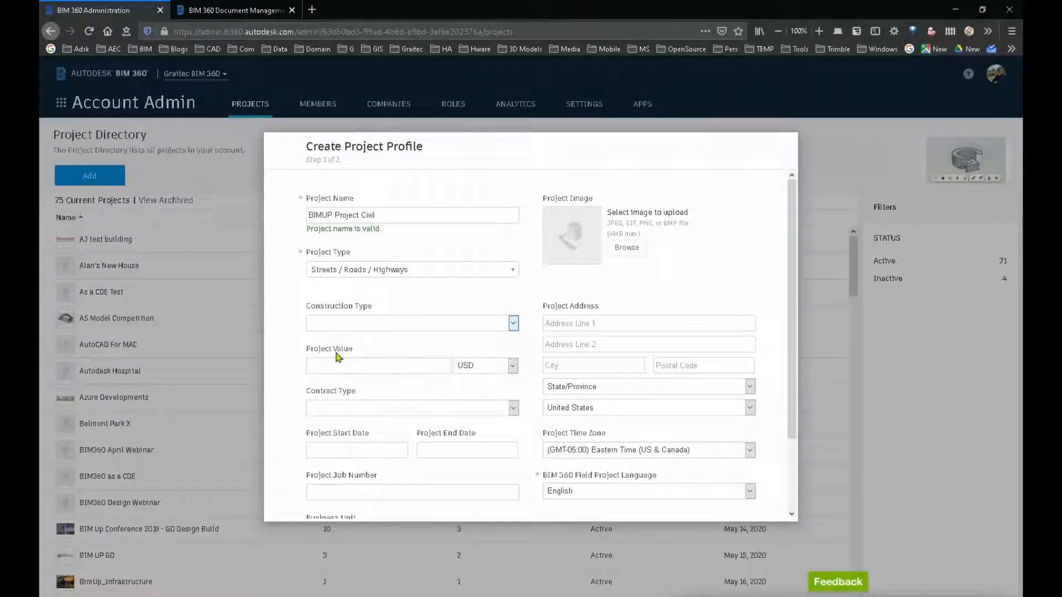
Step: Set the project value to 5000000 GBP and the contract type to Design-Build
click(397, 368)
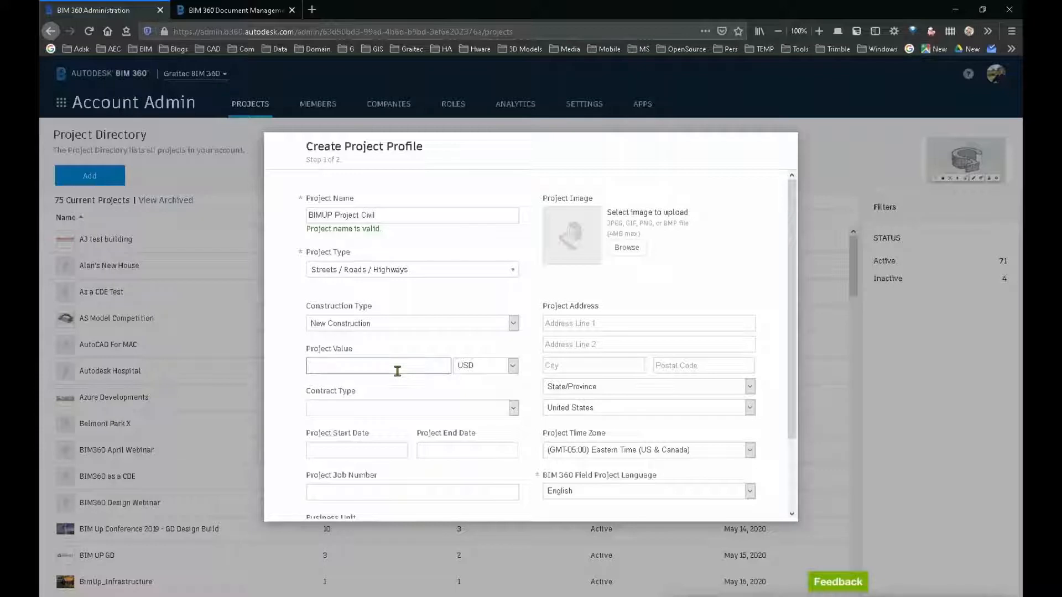
text(5000000)
click(504, 366)
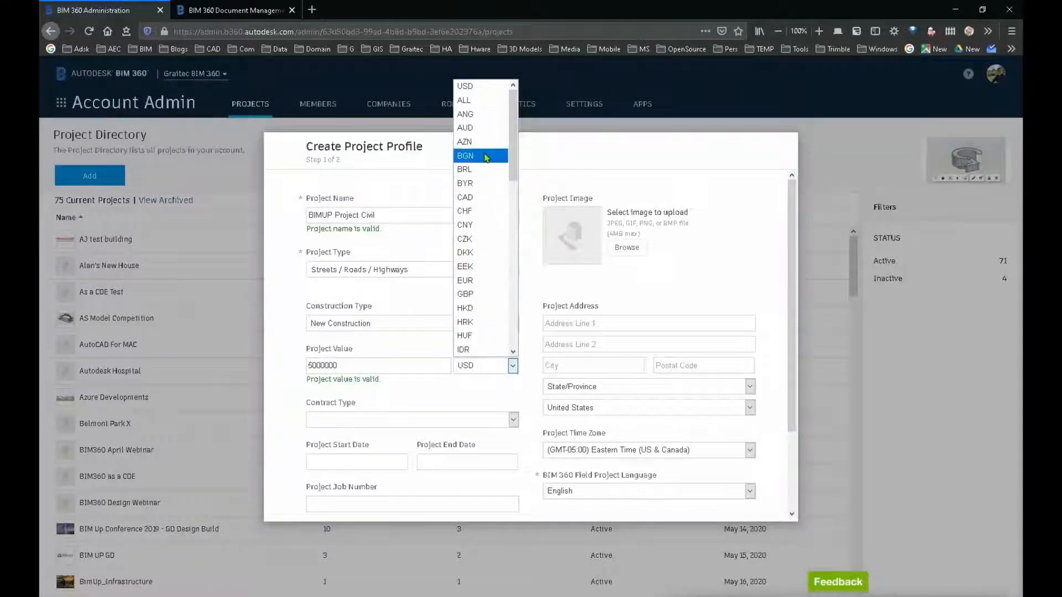
click(475, 295)
click(394, 421)
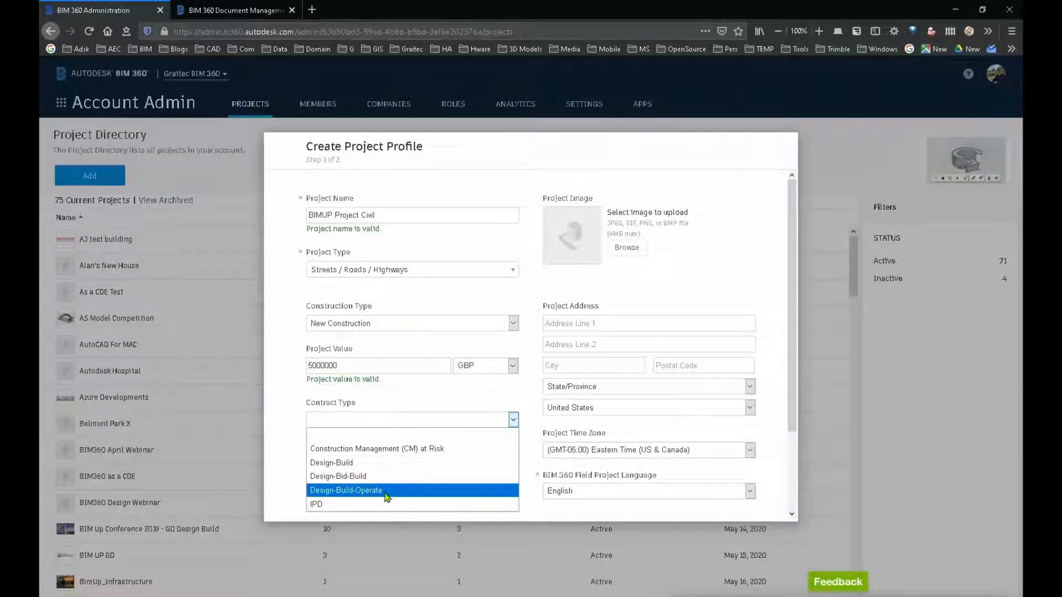
click(379, 464)
Step: Set the project start date to Oct 12, 2020
click(375, 461)
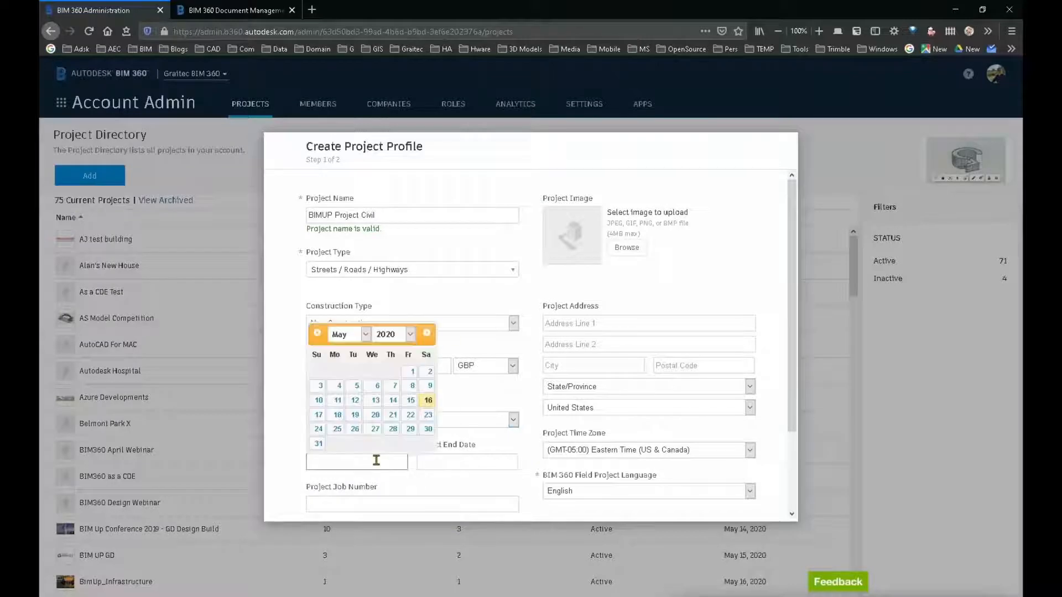
click(412, 335)
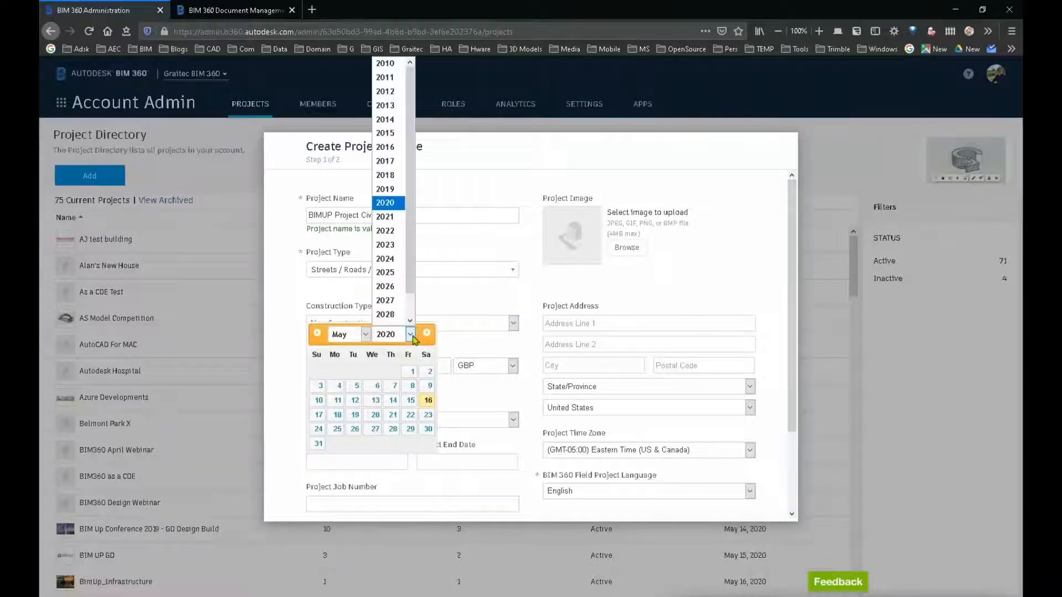
click(412, 336)
click(365, 334)
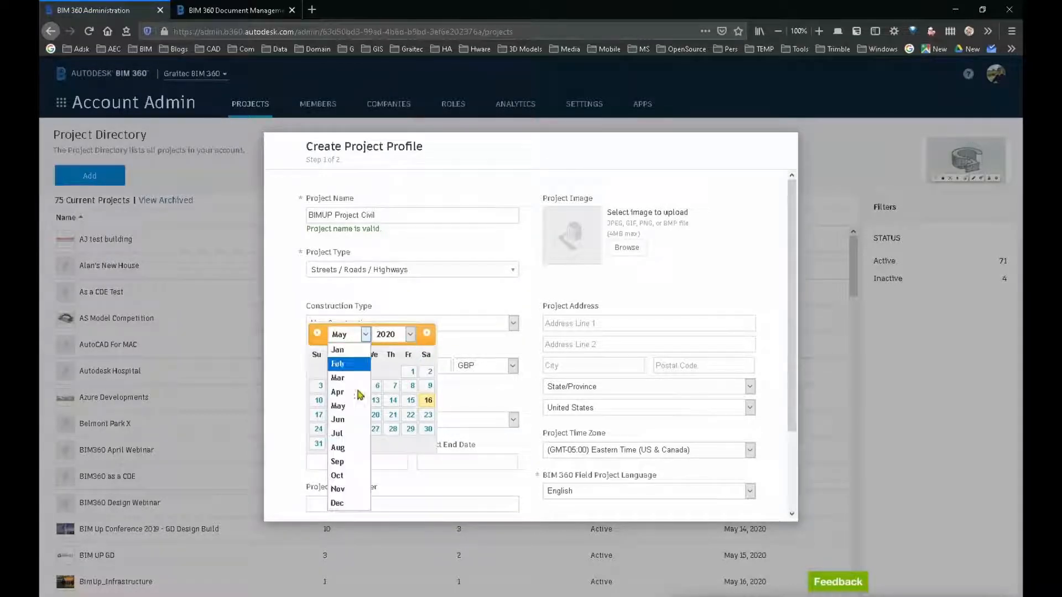
click(349, 477)
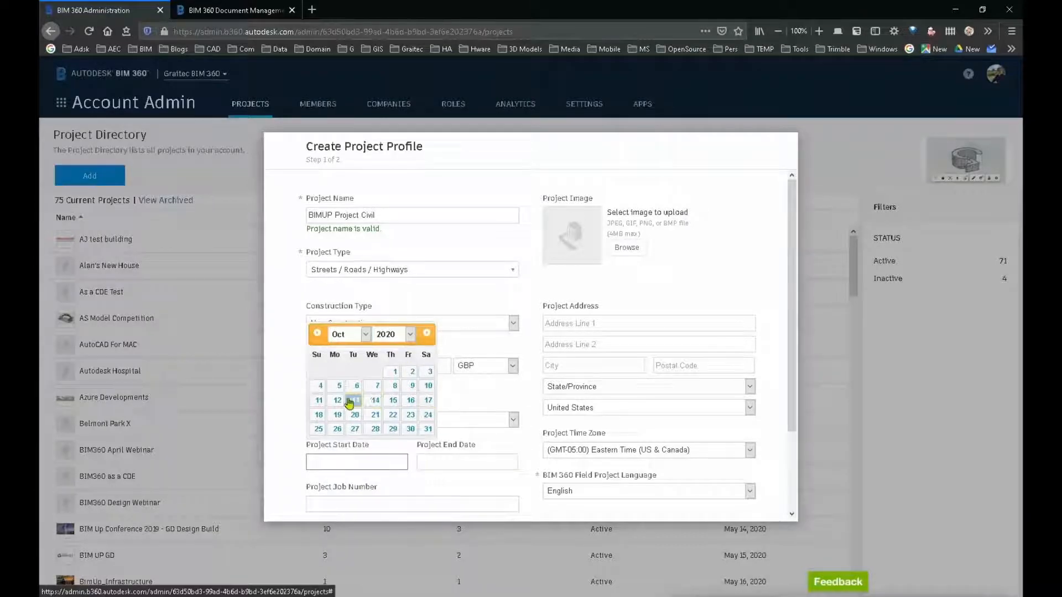
click(335, 403)
Step: Set the project end date to Mar 16, 2021
click(500, 463)
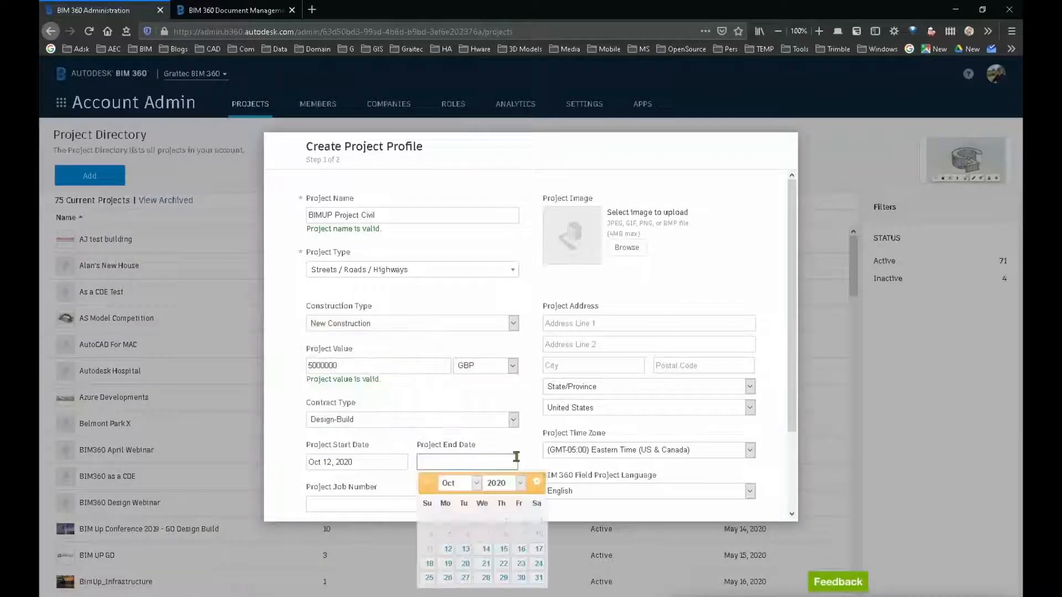
click(520, 487)
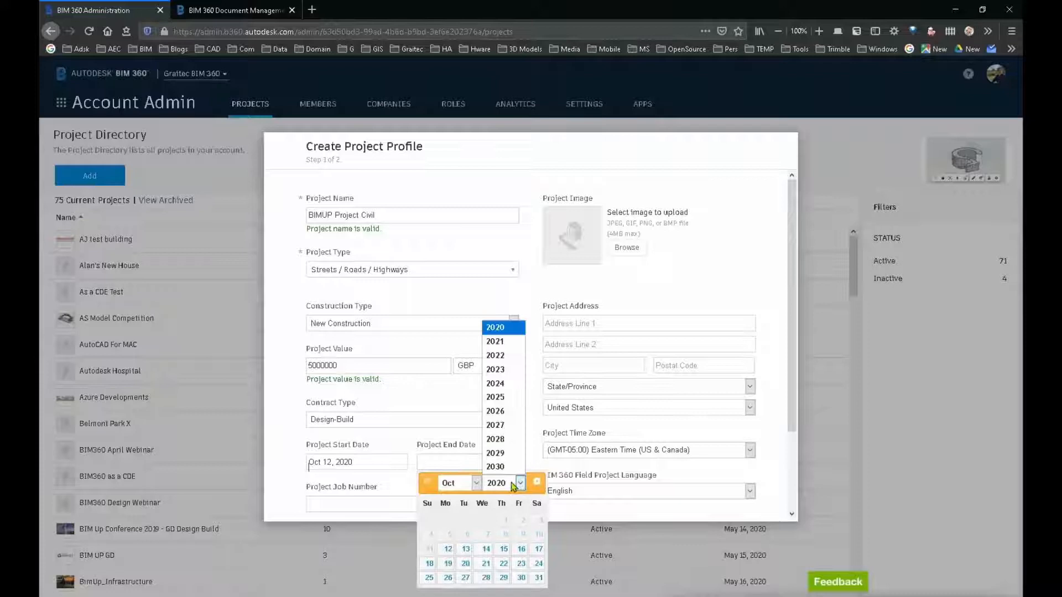
click(503, 350)
click(476, 483)
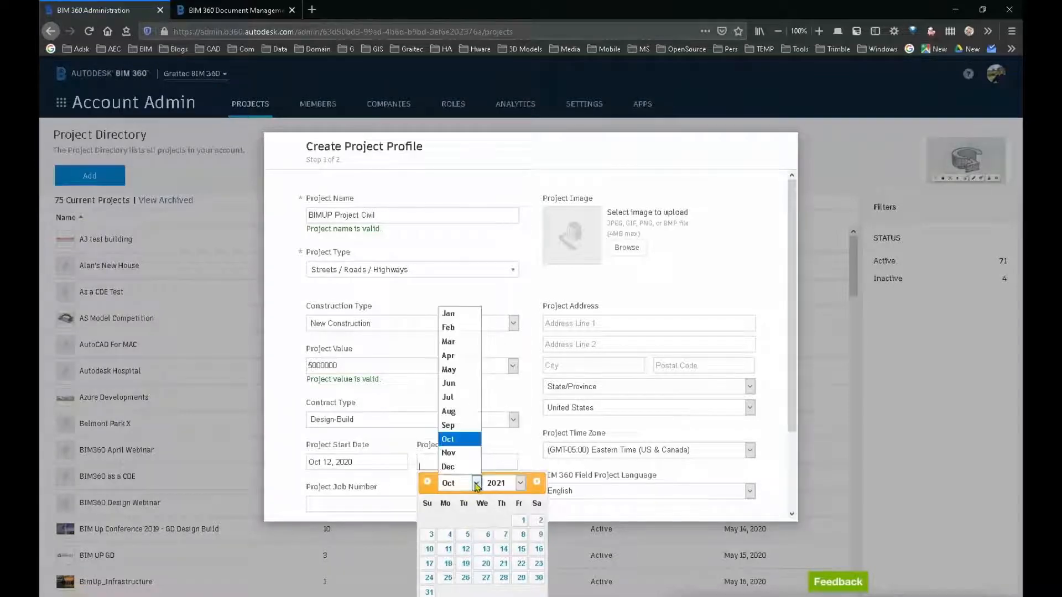
click(449, 342)
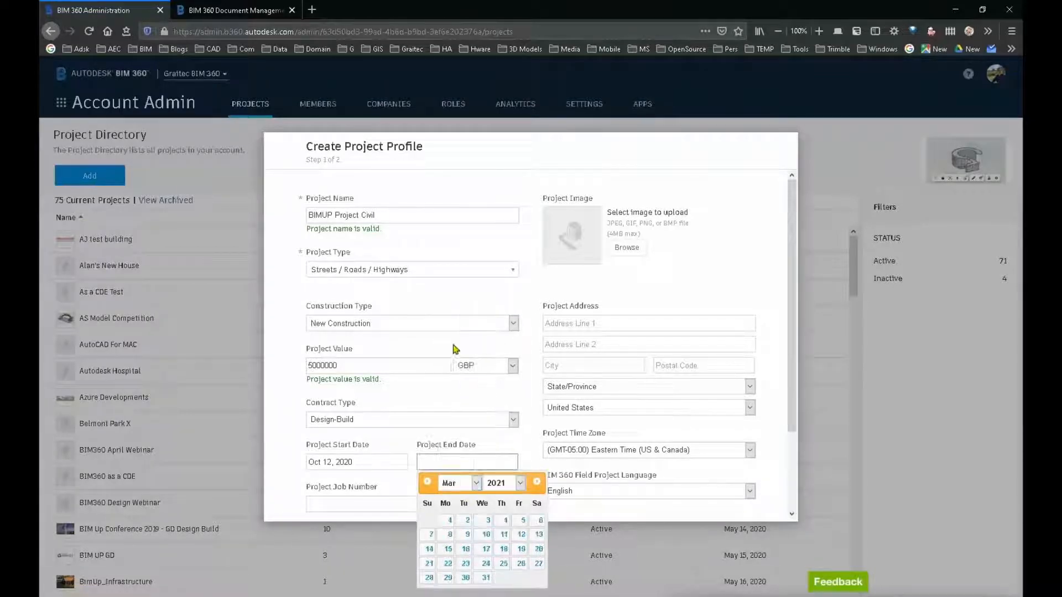
click(465, 548)
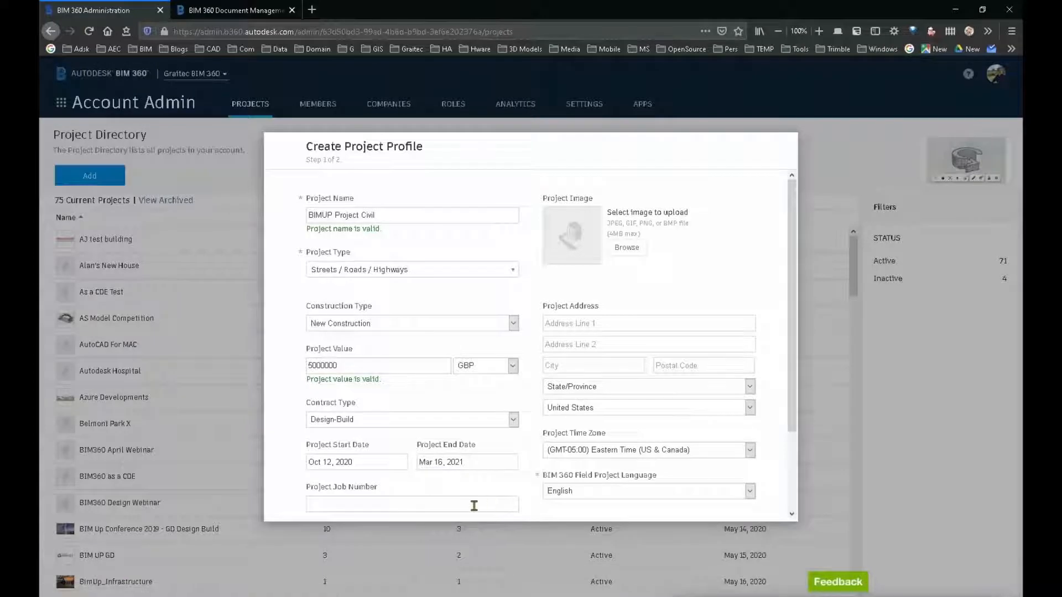
Step: Enter IWR-123 as the project job number
click(474, 506)
text(IWR)
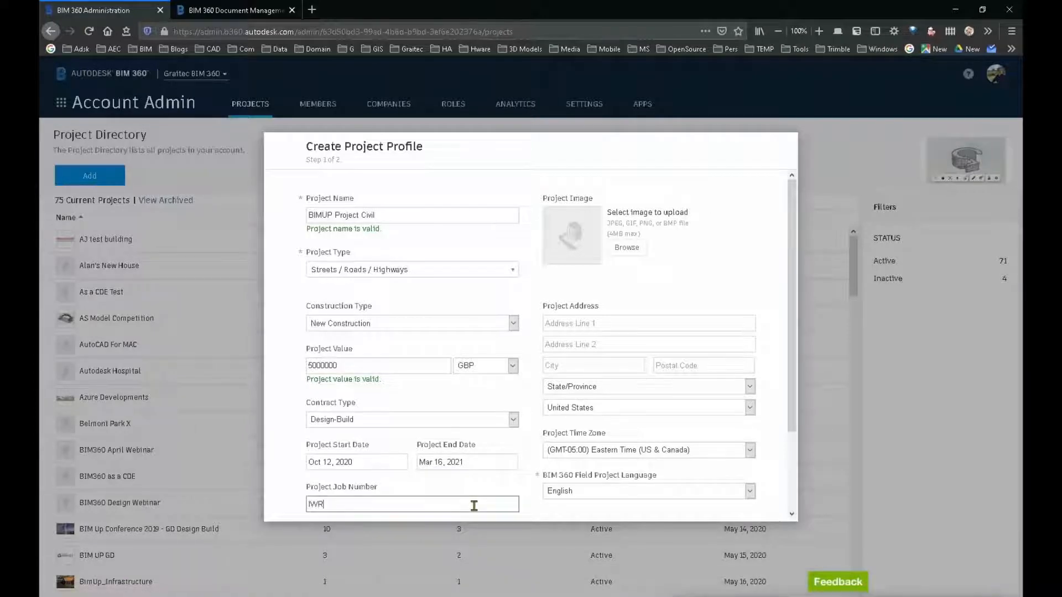
text(-123)
Step: Upload Capture.PNG from the Data folder as the project image
click(624, 248)
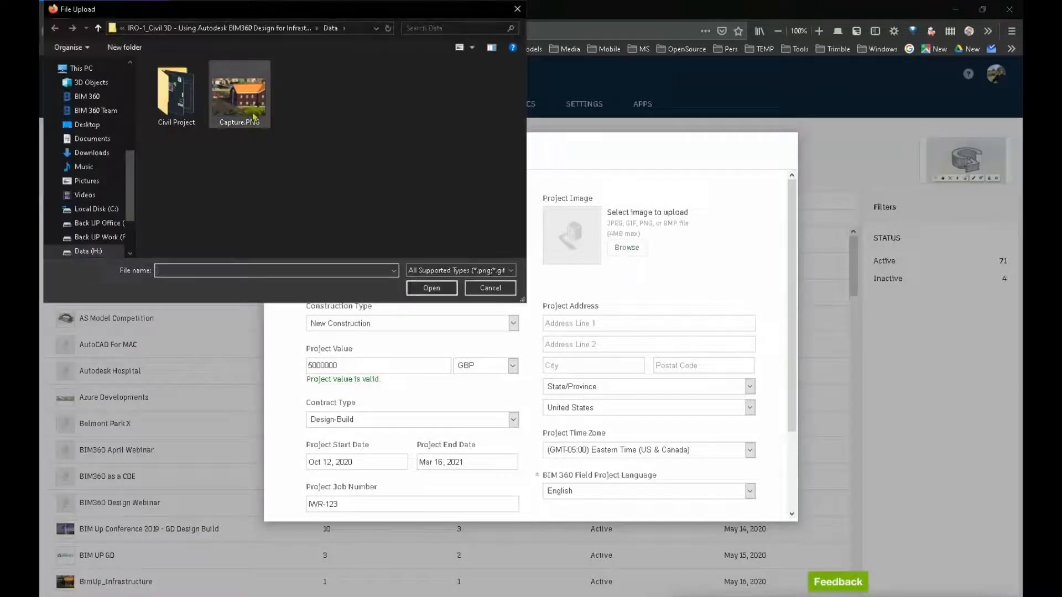
click(253, 117)
click(431, 288)
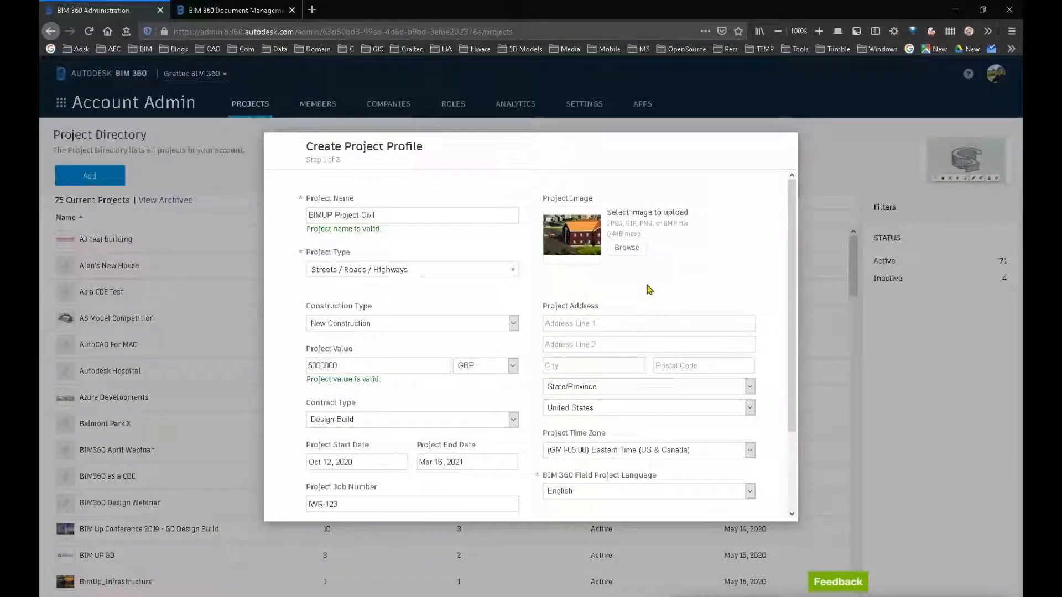
Step: Fill in the project address with the street line, city and postal code
click(629, 320)
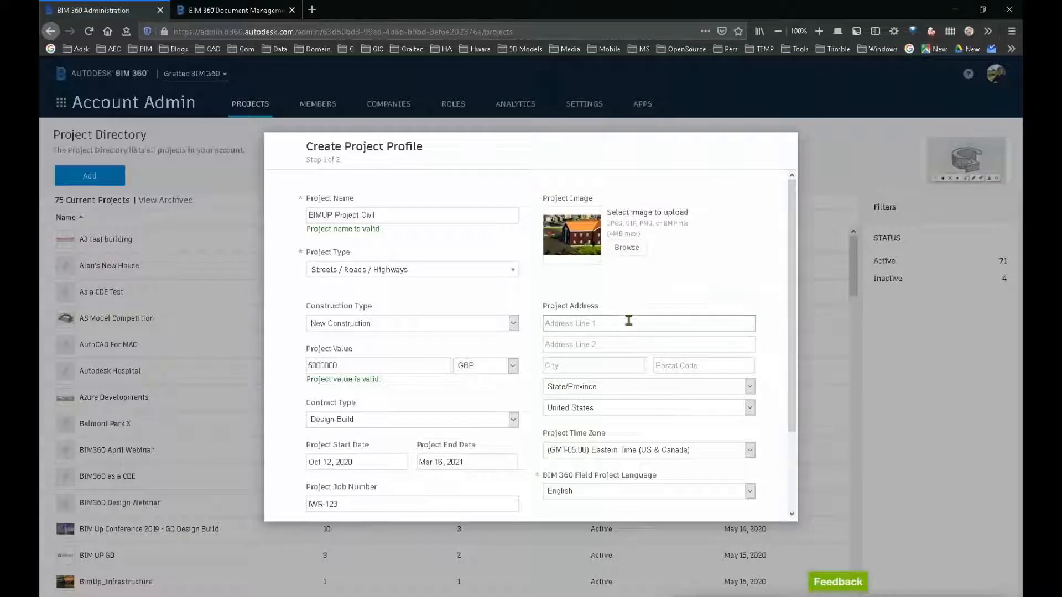
scroll(625, 363, down, 2)
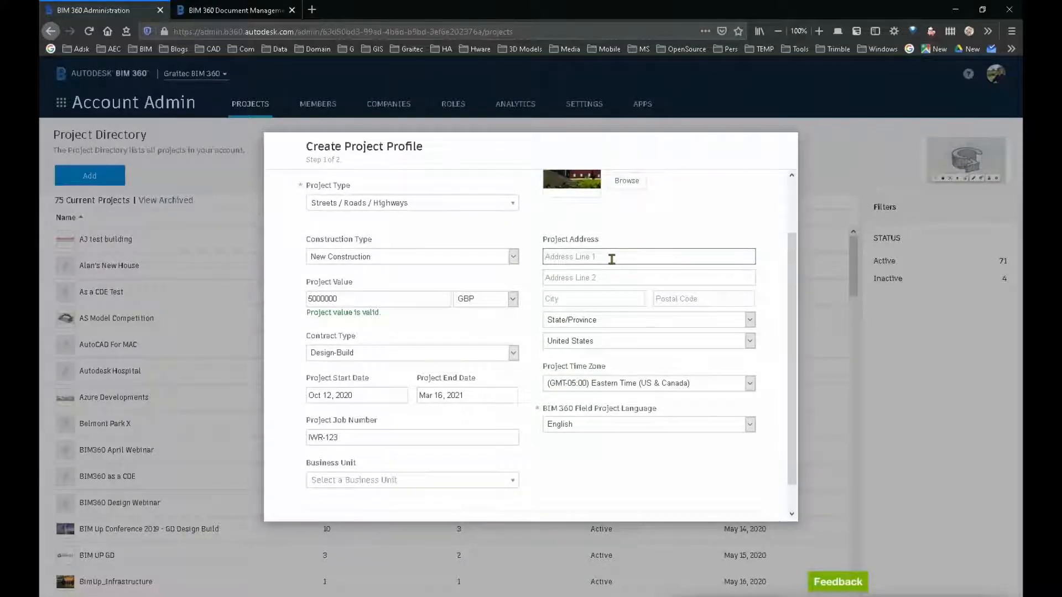
text(123 Waterside)
click(590, 301)
text(E)
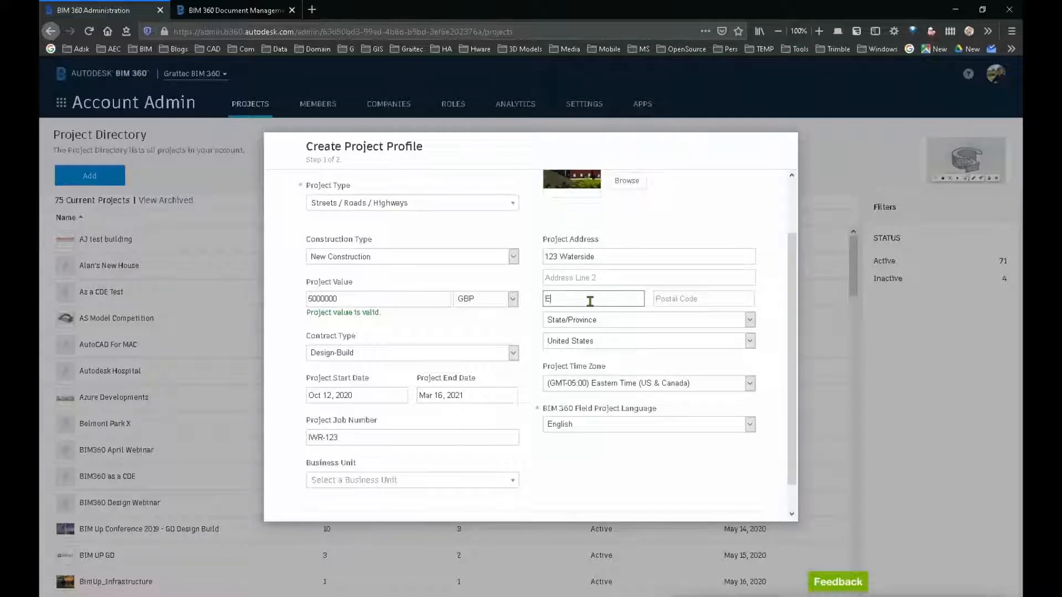
text(xeter)
click(691, 300)
text(EX1)
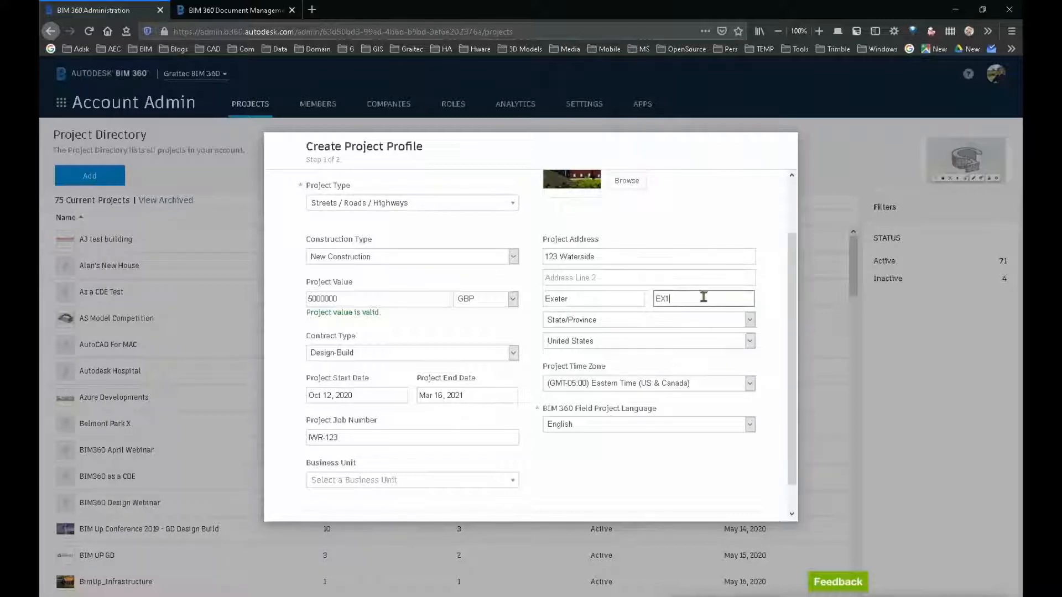
Step: Set the project address country to United Kingdom and the state/province to England
click(679, 340)
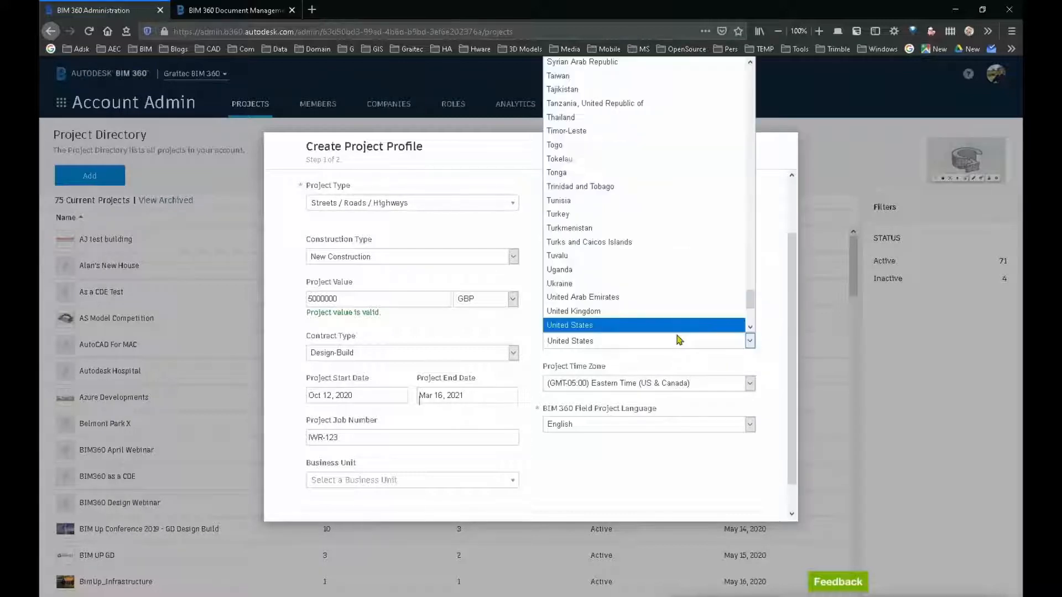
click(651, 313)
click(710, 339)
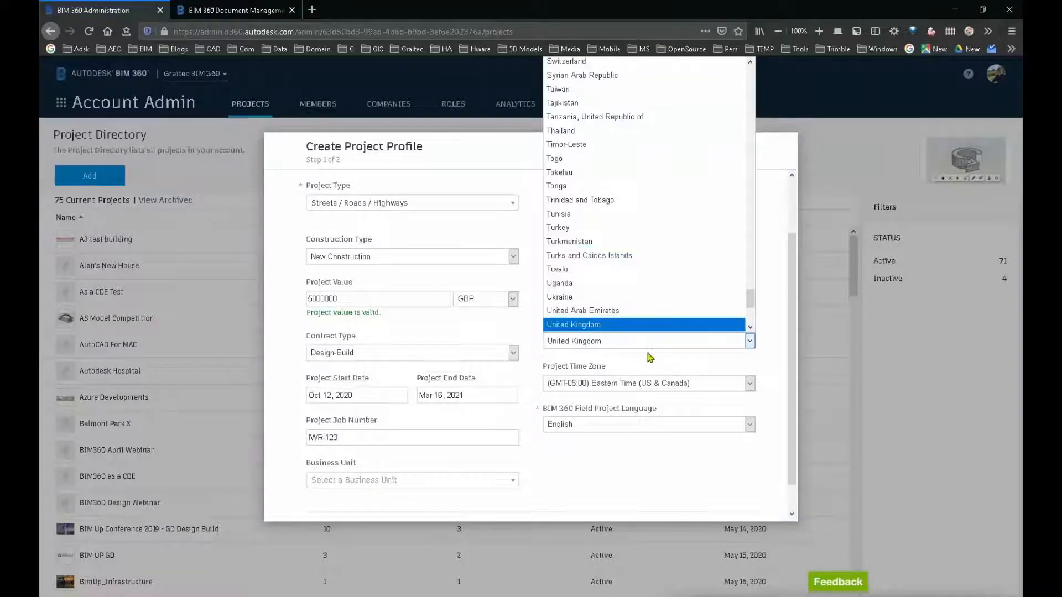
click(656, 343)
click(661, 323)
Step: Set the project time zone to (GMT+00:00) Edinburgh/London
click(579, 349)
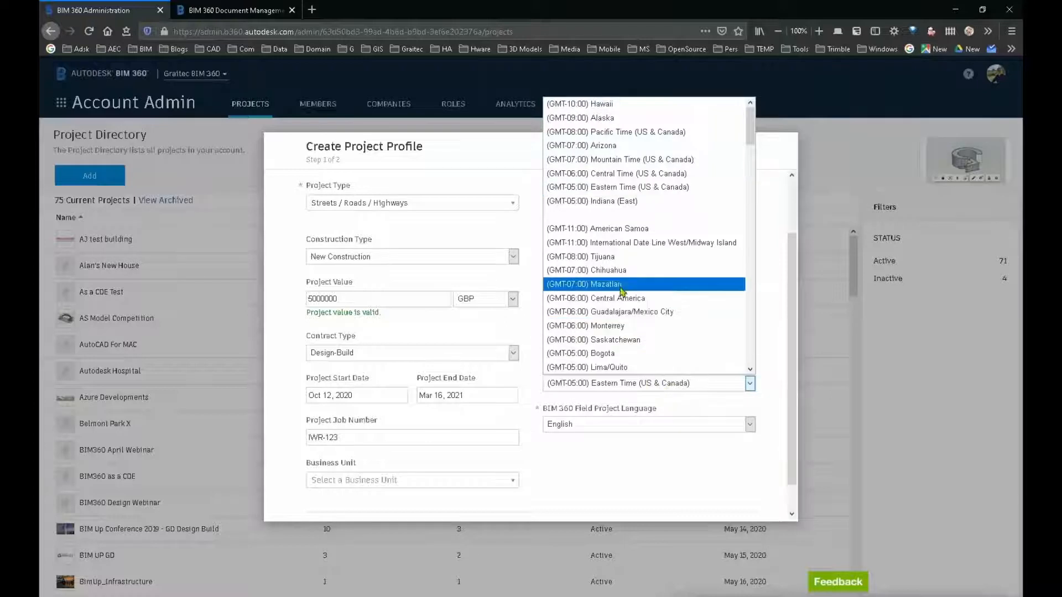
scroll(619, 267, down, 2)
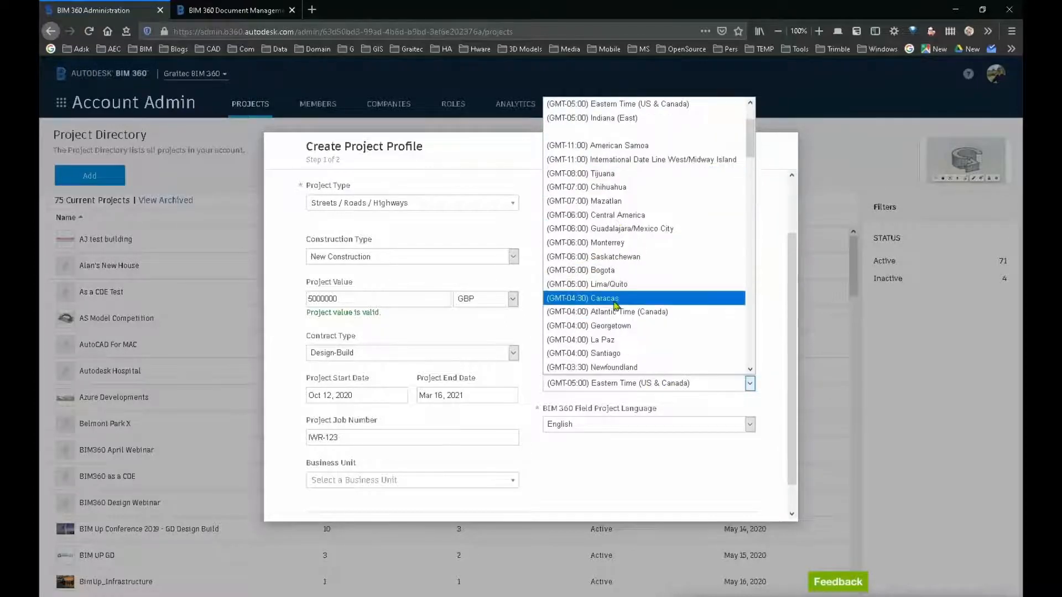
scroll(617, 285, down, 3)
scroll(617, 311, down, 1)
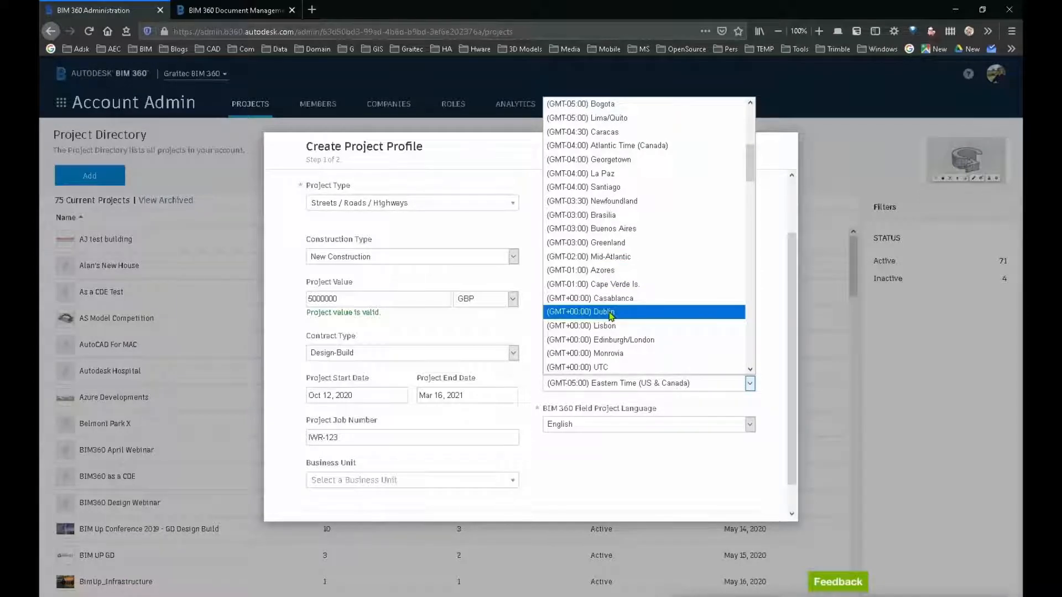
click(640, 341)
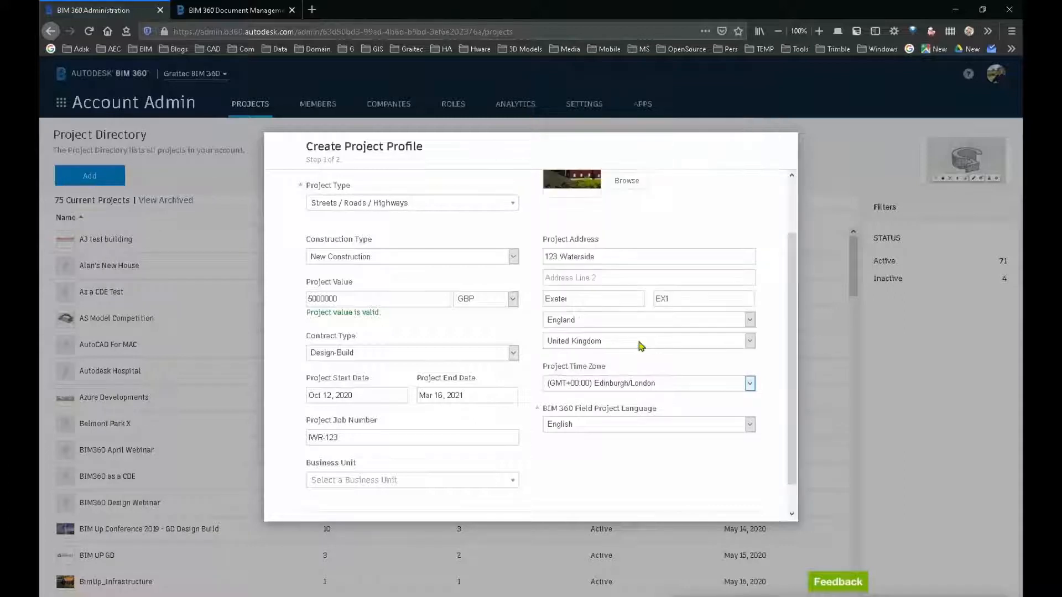
Step: Assign the project to the Graitec business unit, then save the profile and continue to service activation
scroll(504, 465, down, 1)
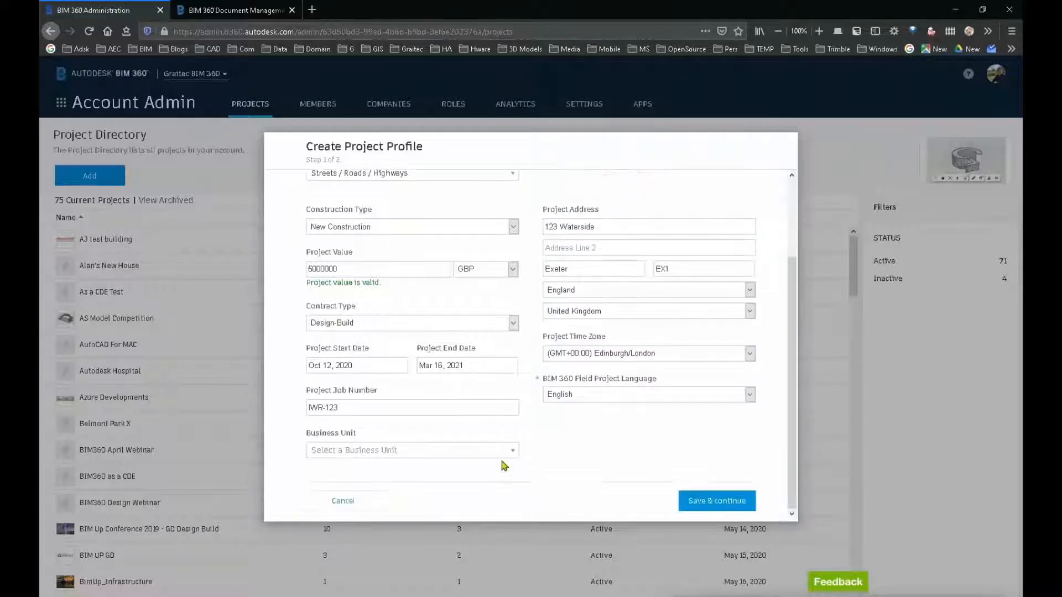
click(459, 452)
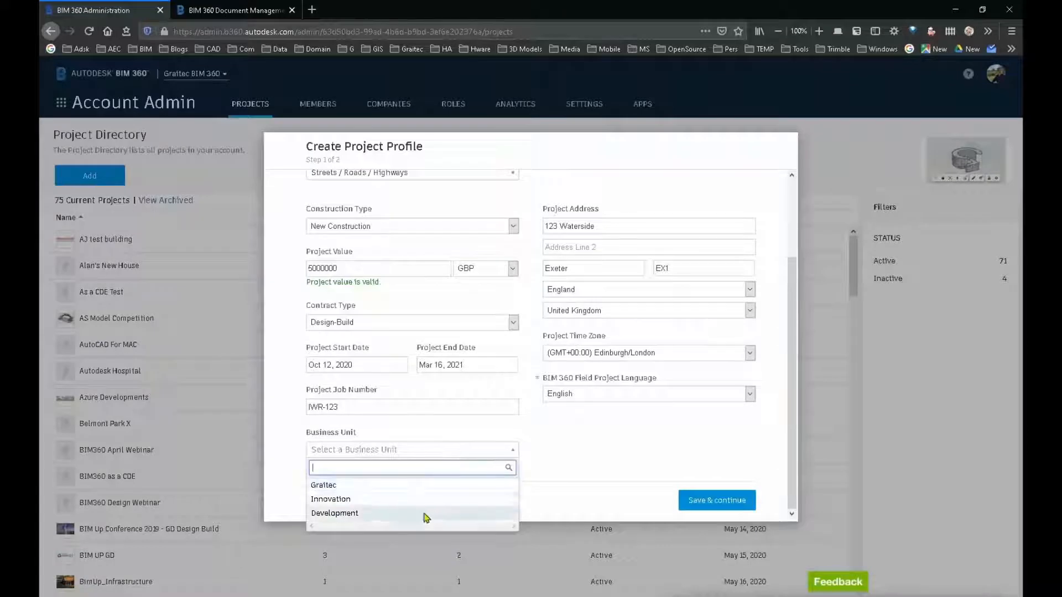
click(409, 490)
click(721, 505)
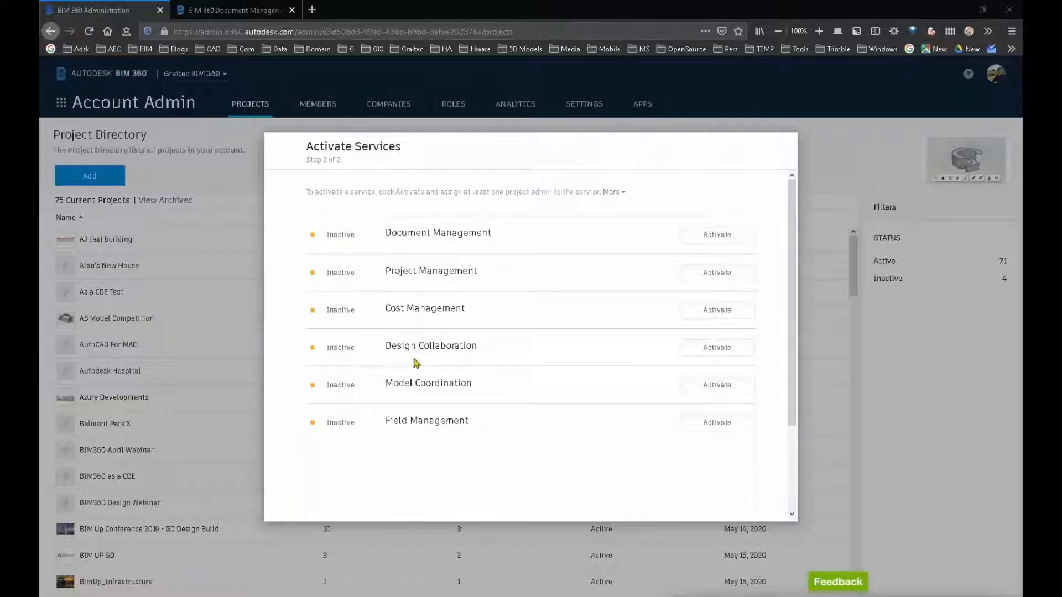
Step: Start activating Document Management and copy its project settings from Infrastructure Streets Template
click(709, 238)
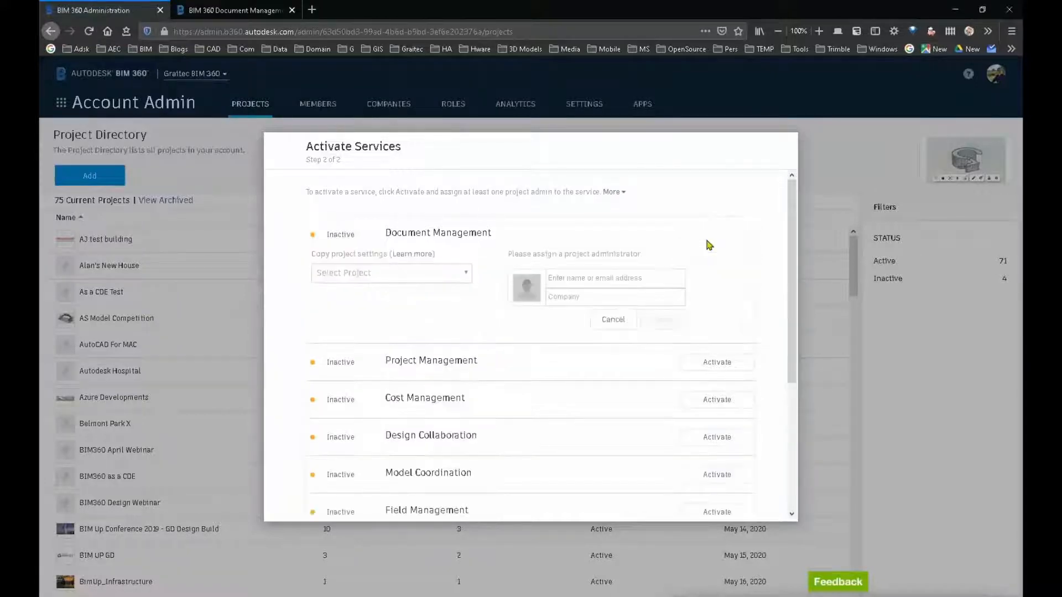
click(463, 283)
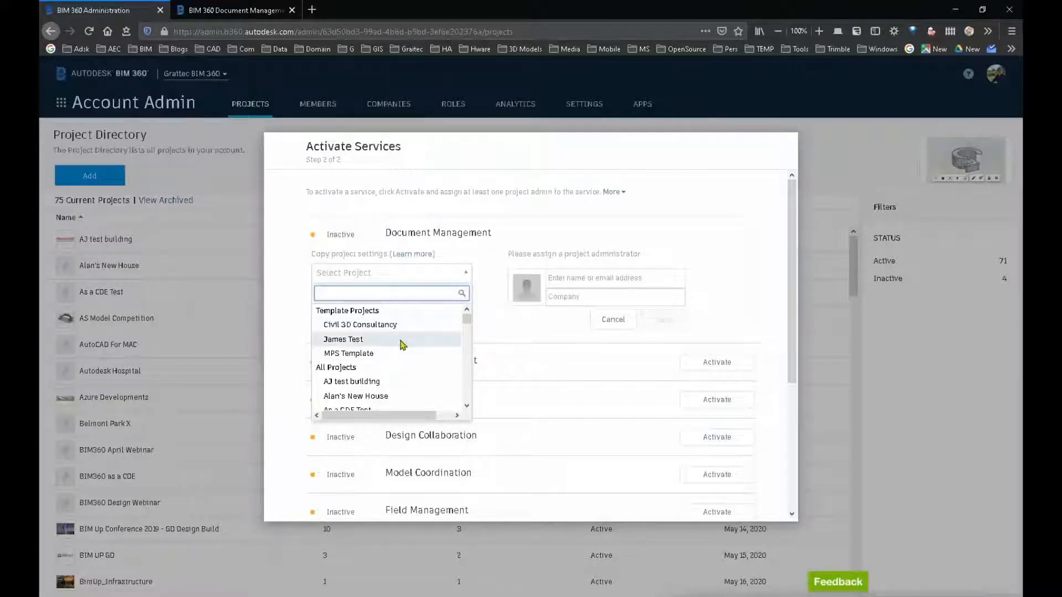
scroll(403, 373, down, 2)
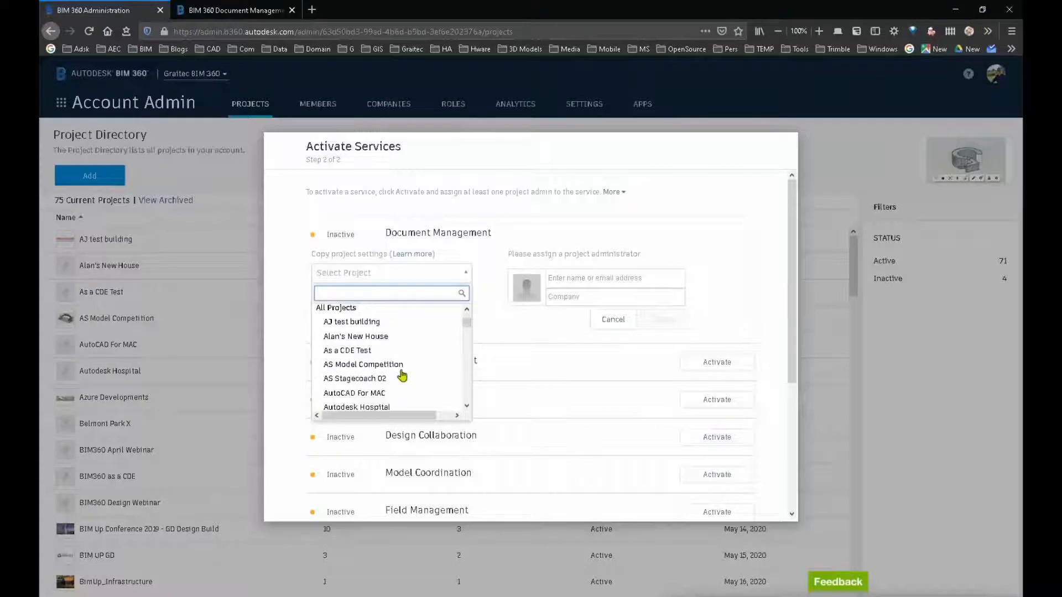
scroll(402, 376, up, 1)
scroll(402, 376, up, 1)
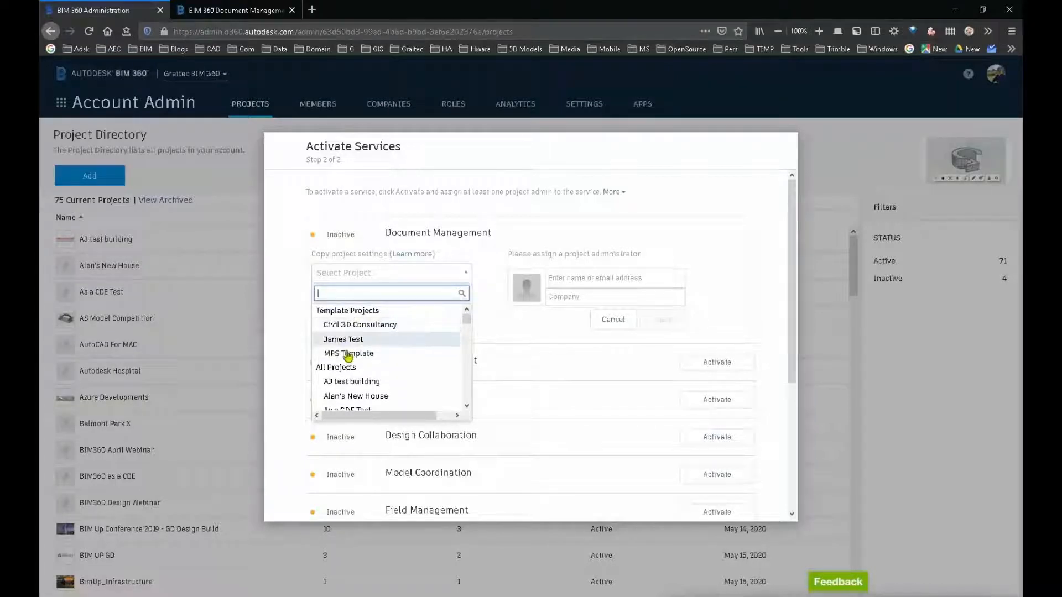
scroll(390, 357, down, 4)
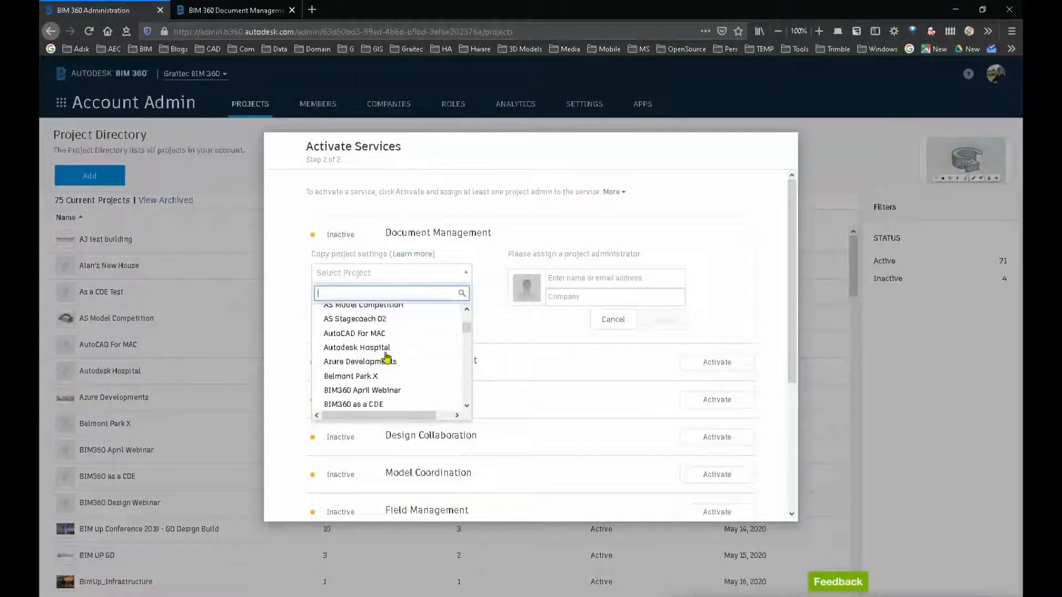
scroll(386, 360, down, 5)
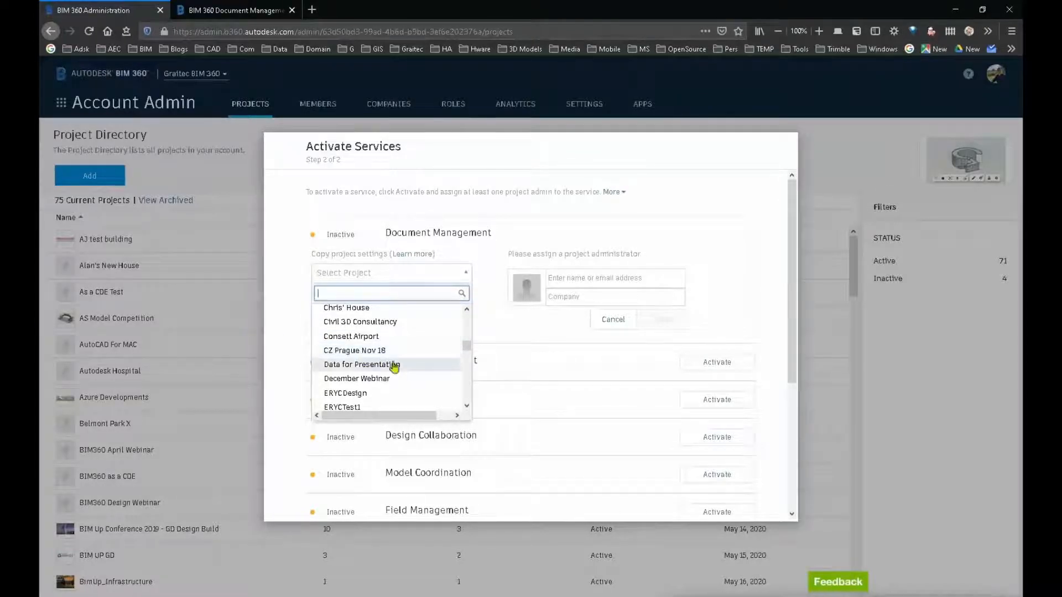
scroll(413, 370, down, 2)
scroll(410, 372, up, 4)
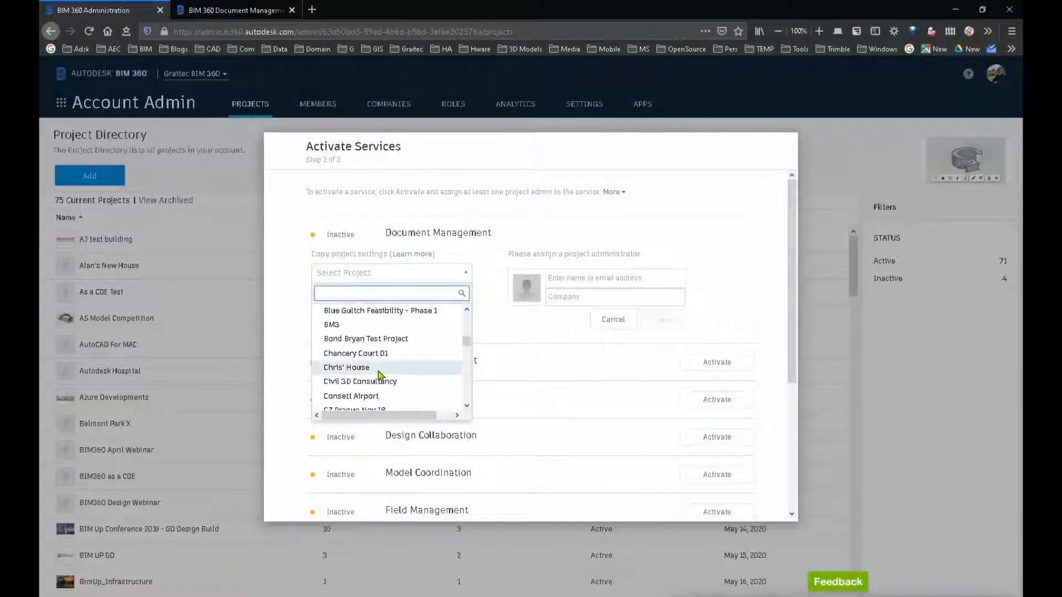
scroll(380, 375, down, 4)
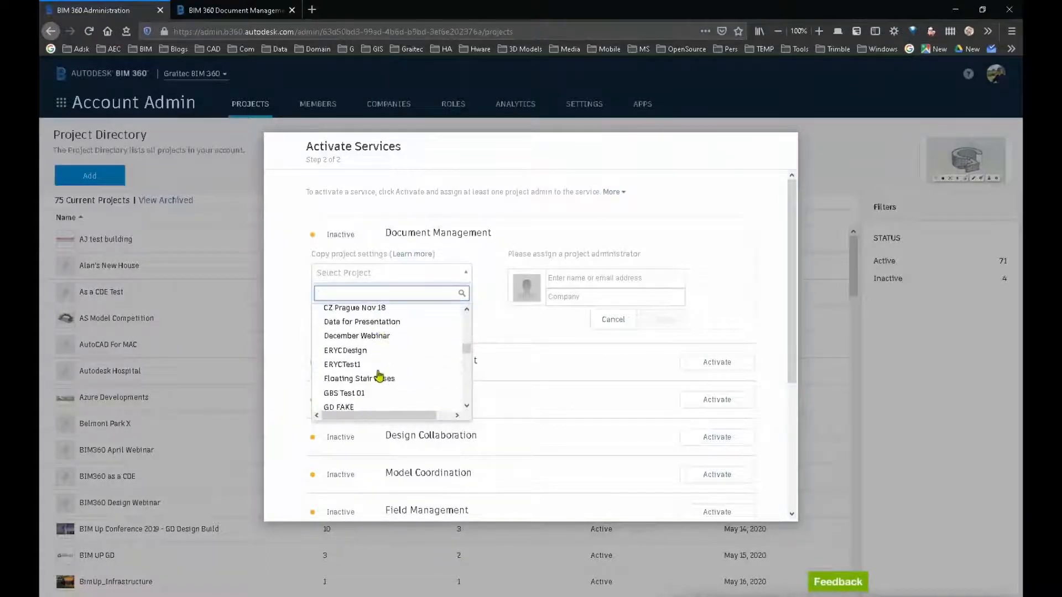
scroll(381, 375, down, 5)
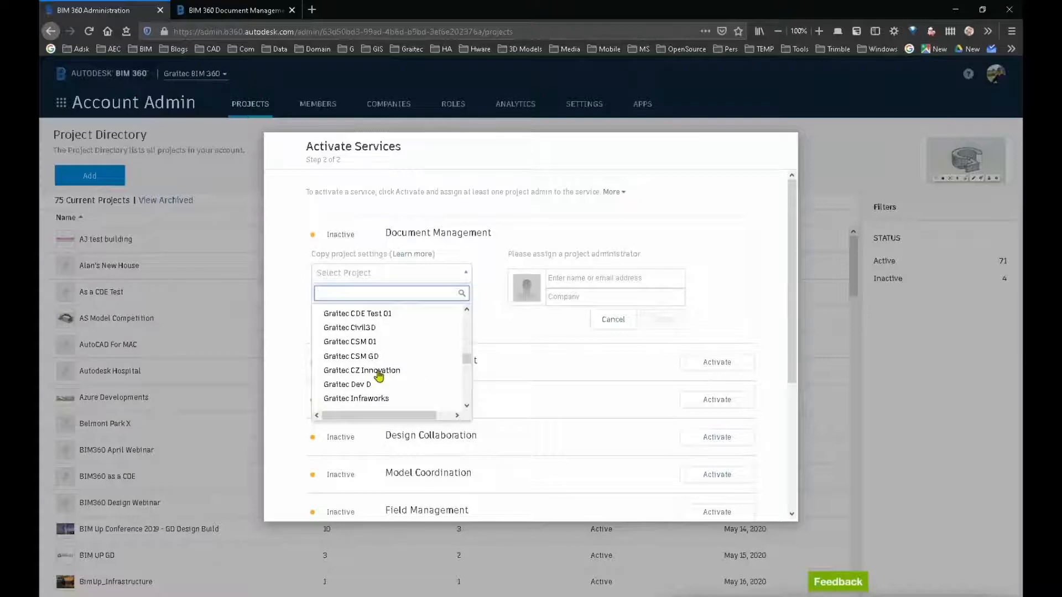
scroll(380, 376, down, 2)
scroll(380, 375, down, 7)
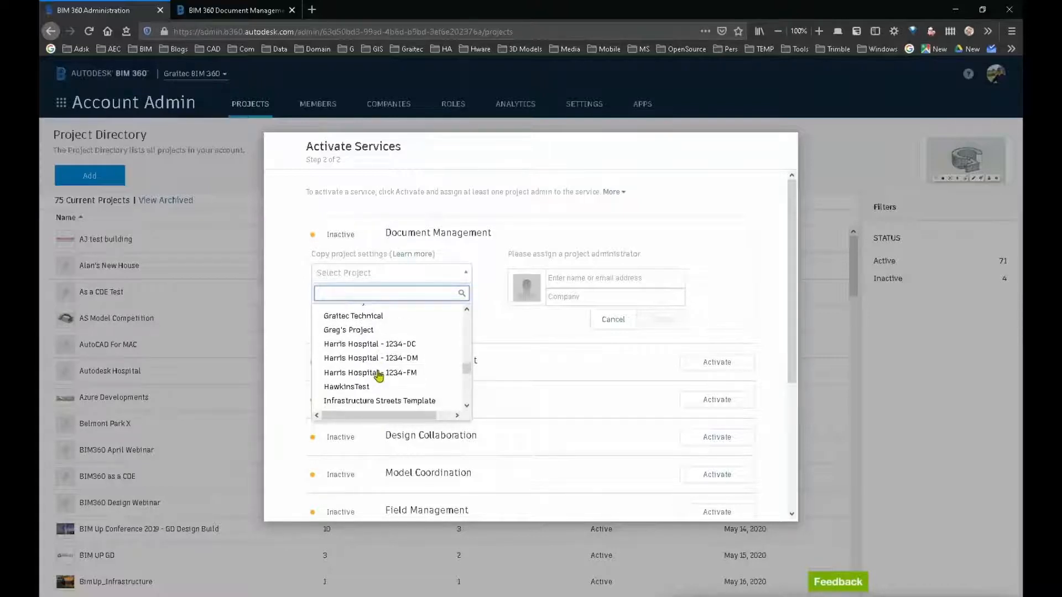
scroll(380, 376, up, 3)
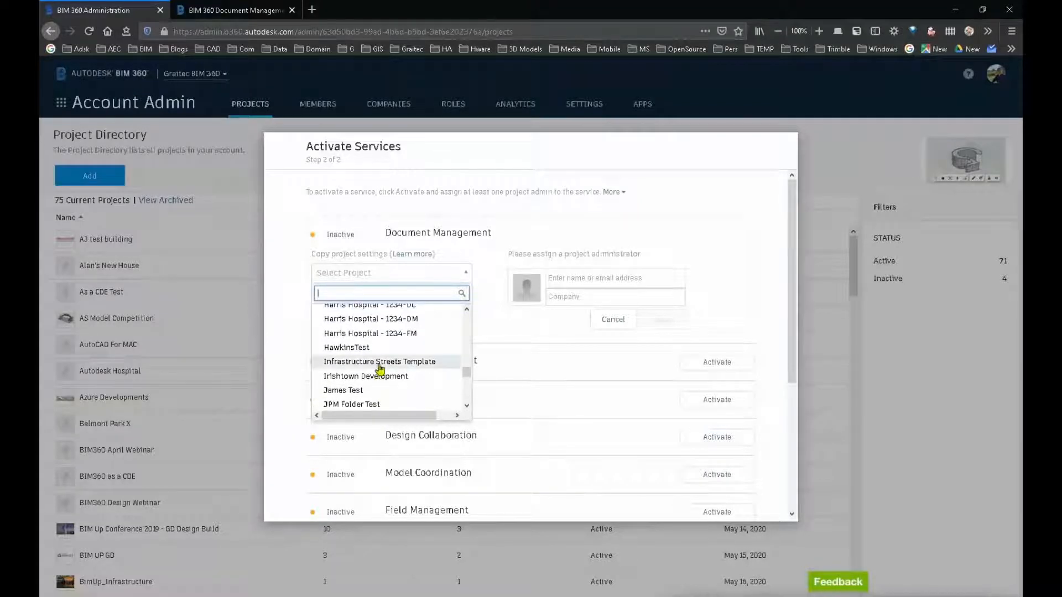
click(387, 363)
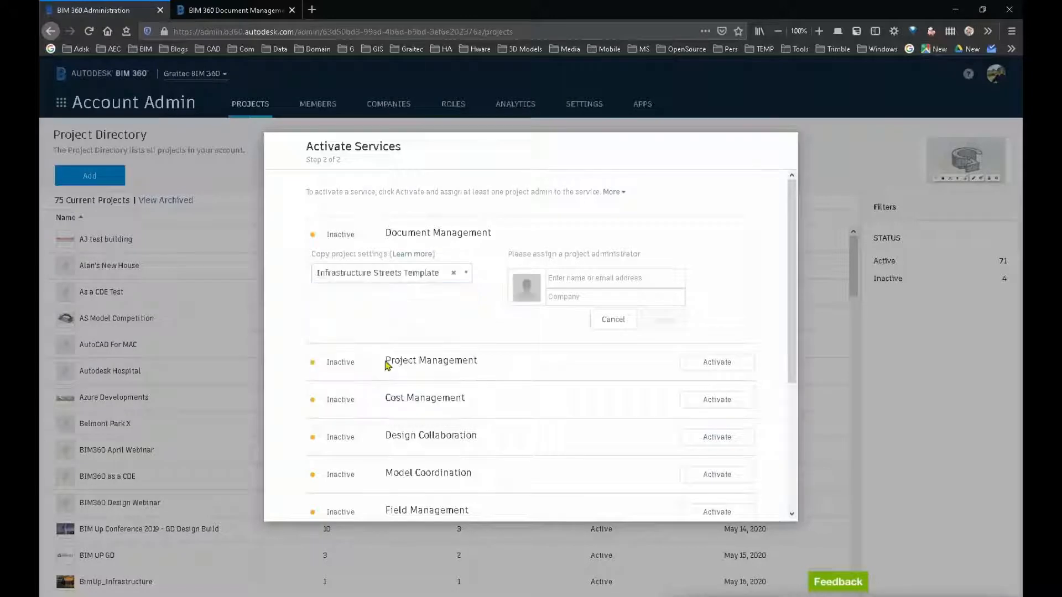
Step: Assign the project administrator for Document Management by e-mail with Graitec as the company, and save the assignment
click(580, 281)
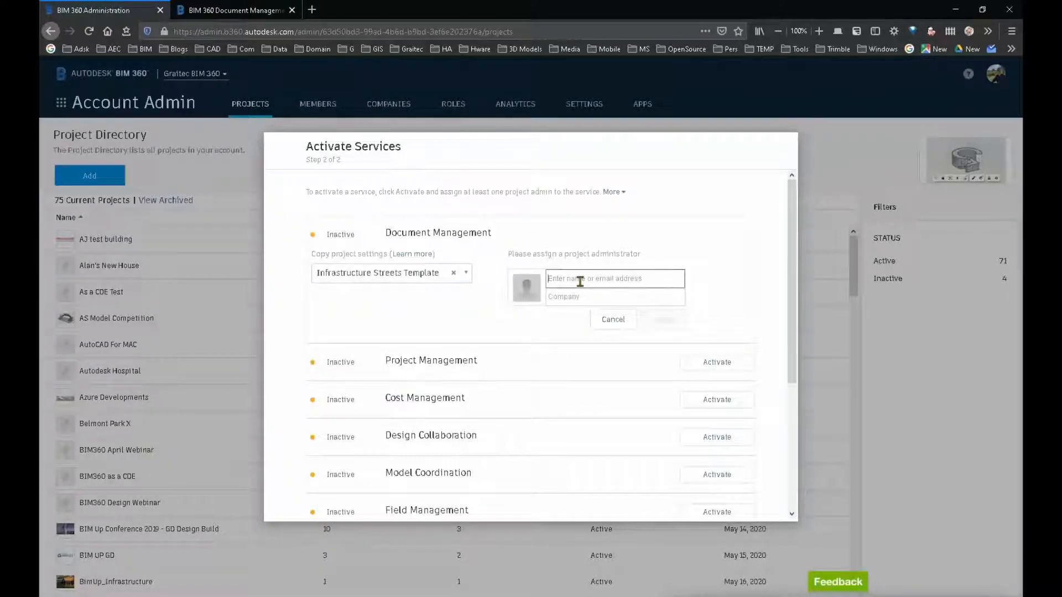
text(ian)
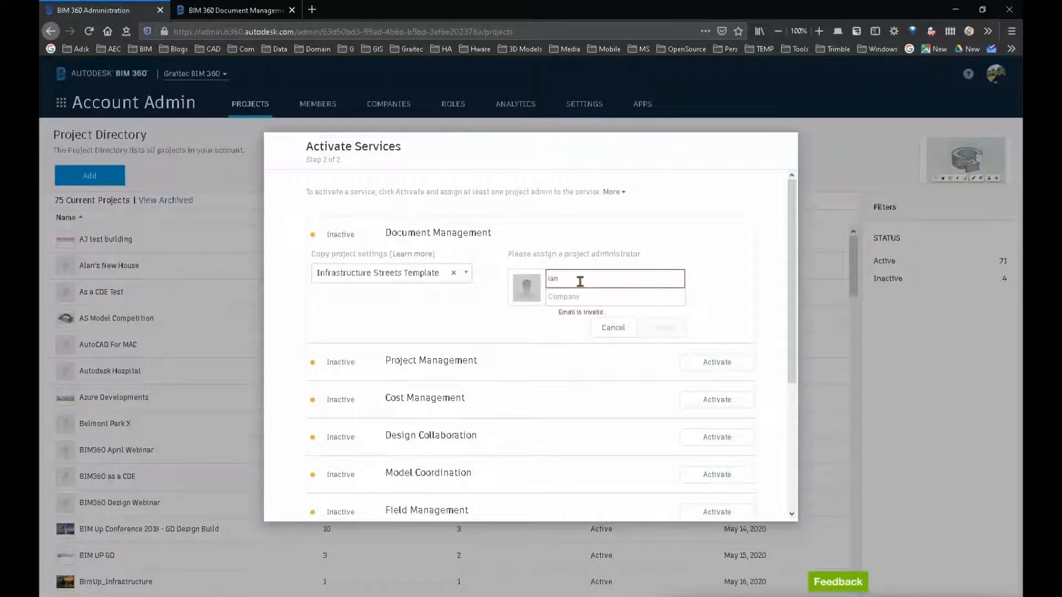
click(575, 335)
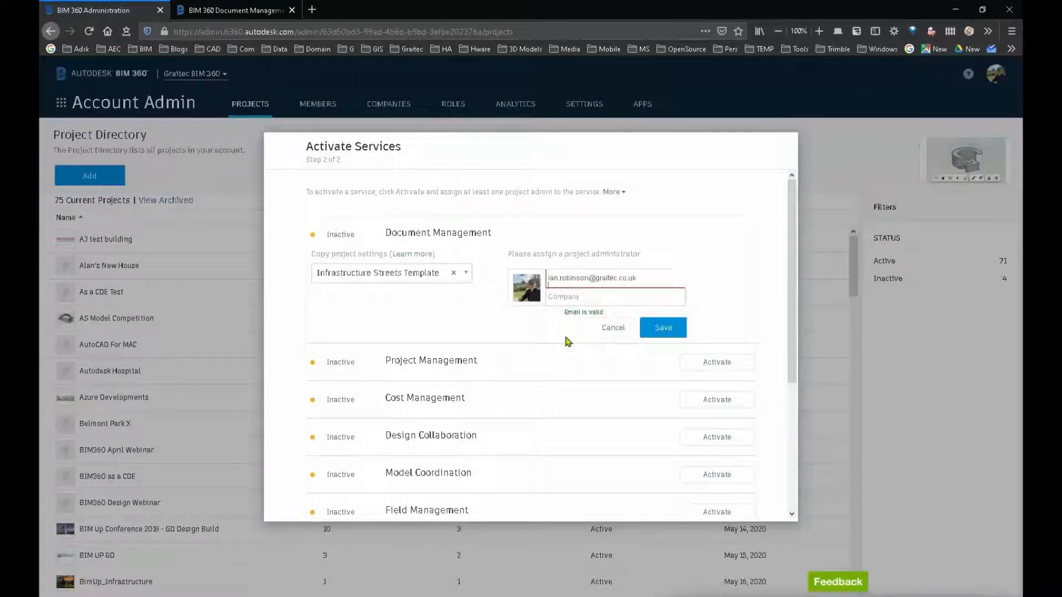
click(568, 300)
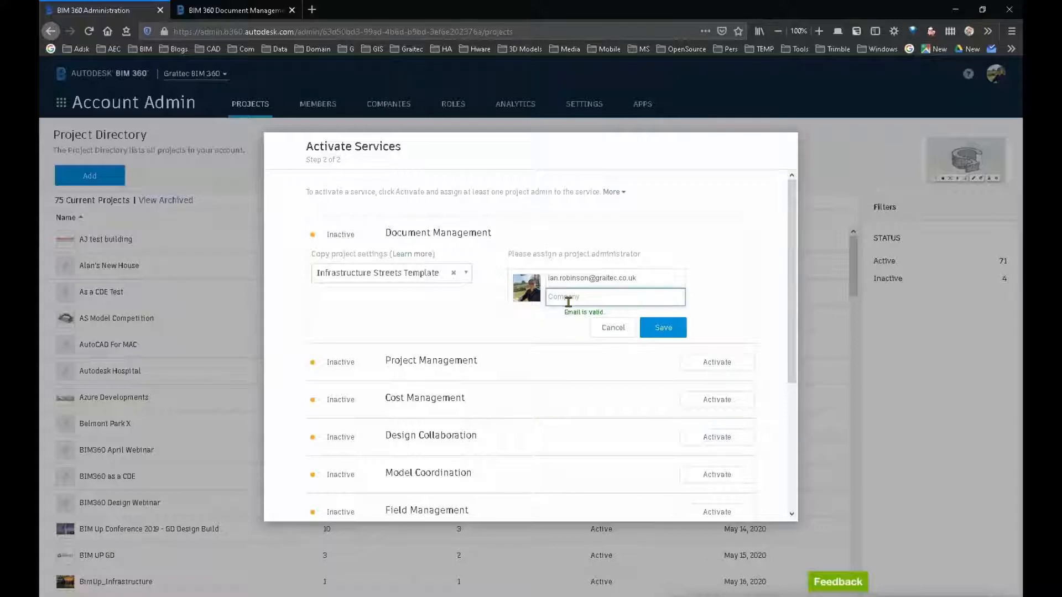
text(Gra)
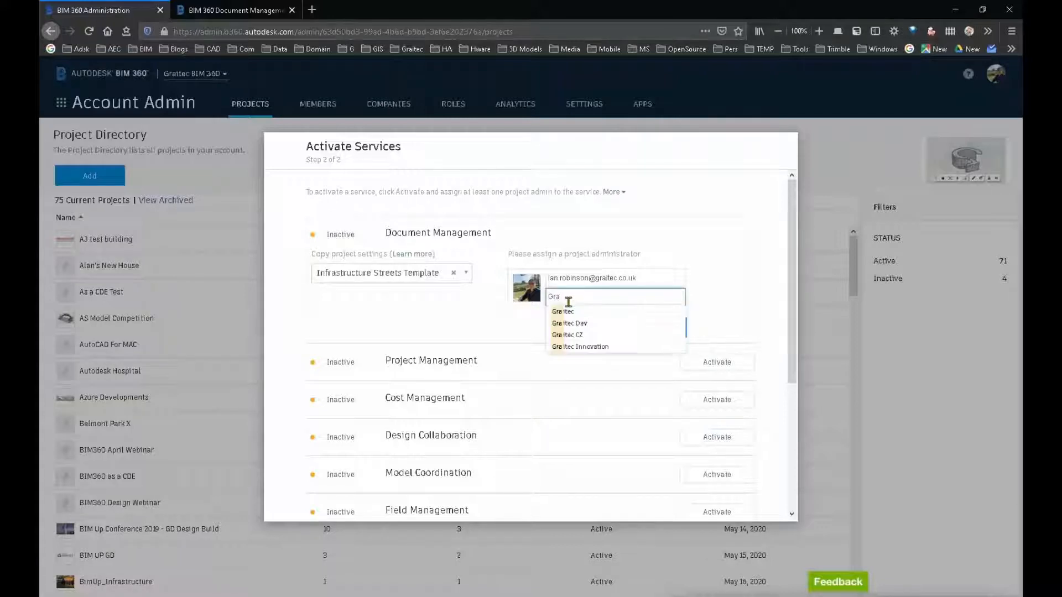
text(itec)
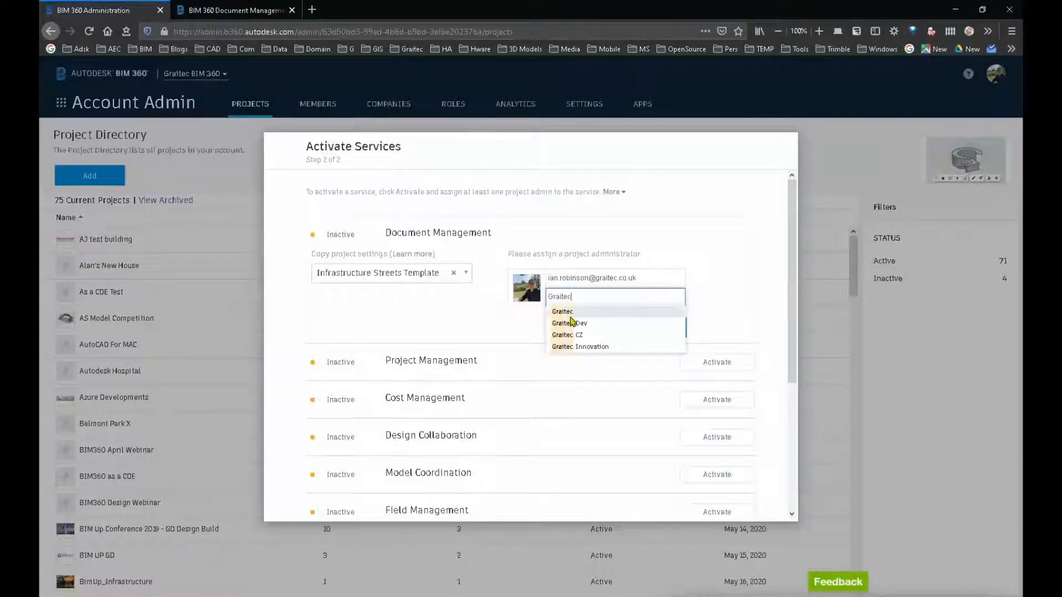
click(569, 313)
click(673, 330)
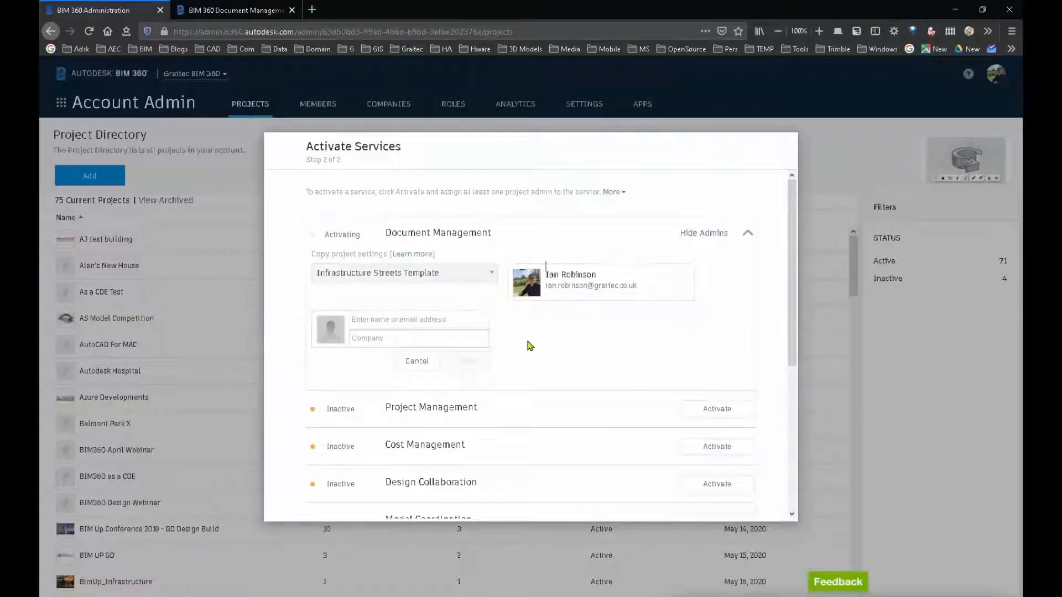
Step: Collapse the Document Management administrator details and finish the service activation
click(747, 235)
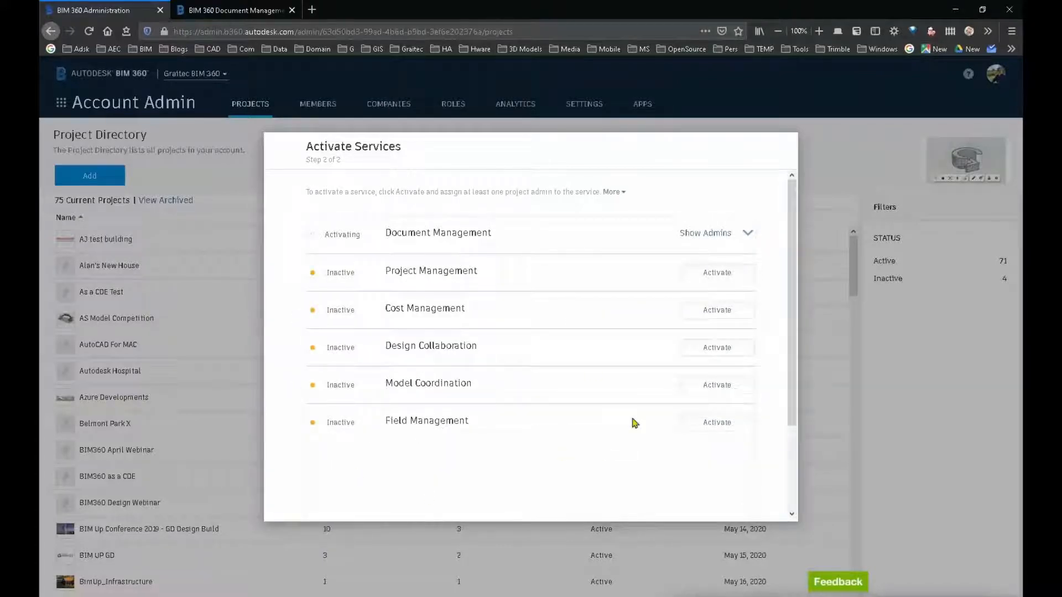
scroll(699, 474, down, 2)
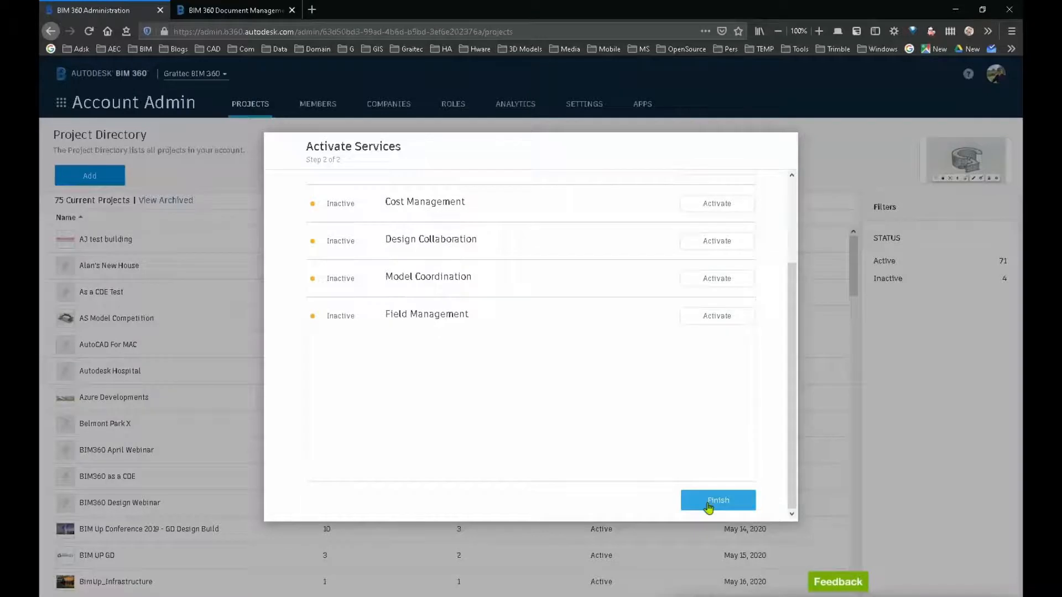
click(708, 506)
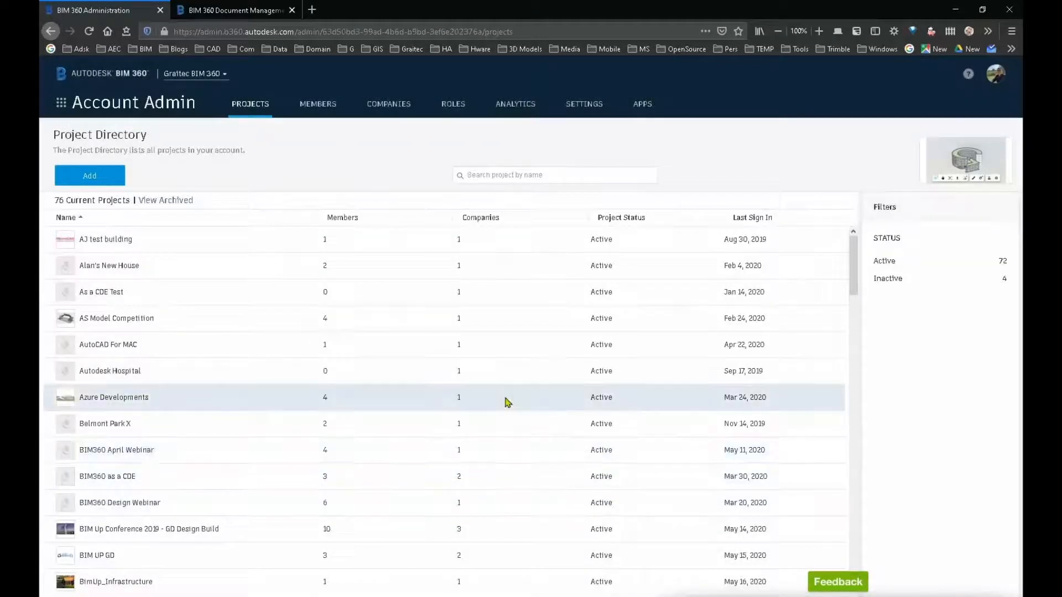
Step: Open BIMUP Project Civil from the project directory and view which modules it offers
scroll(292, 396, down, 3)
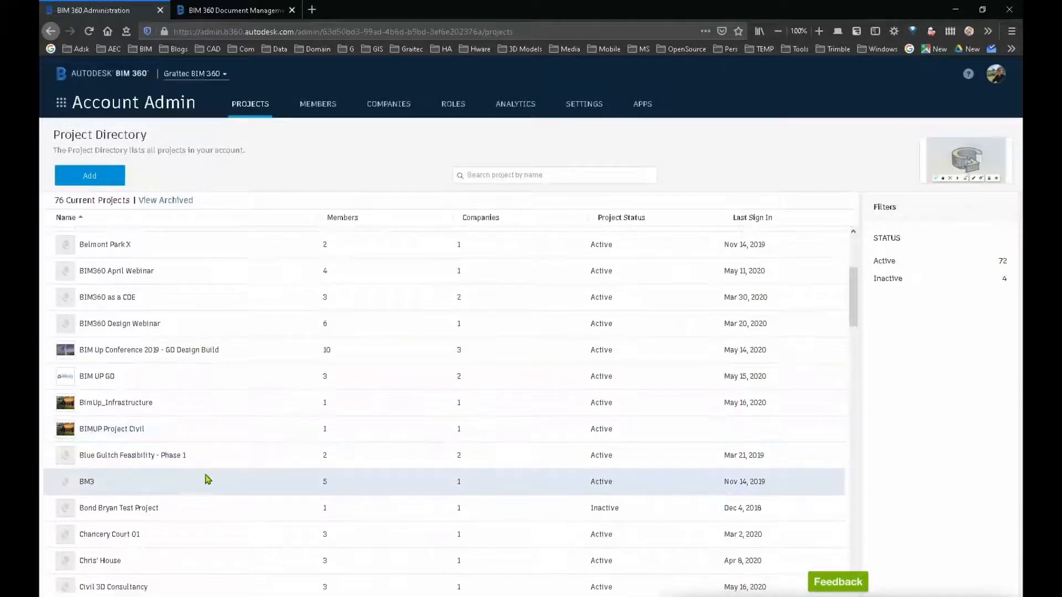
scroll(157, 482, down, 1)
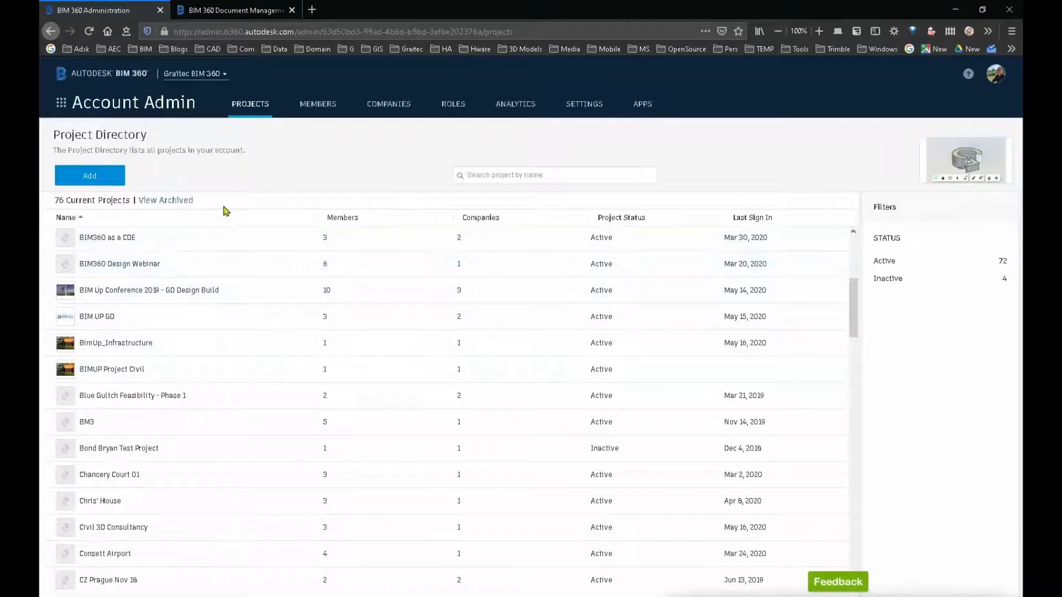
click(123, 373)
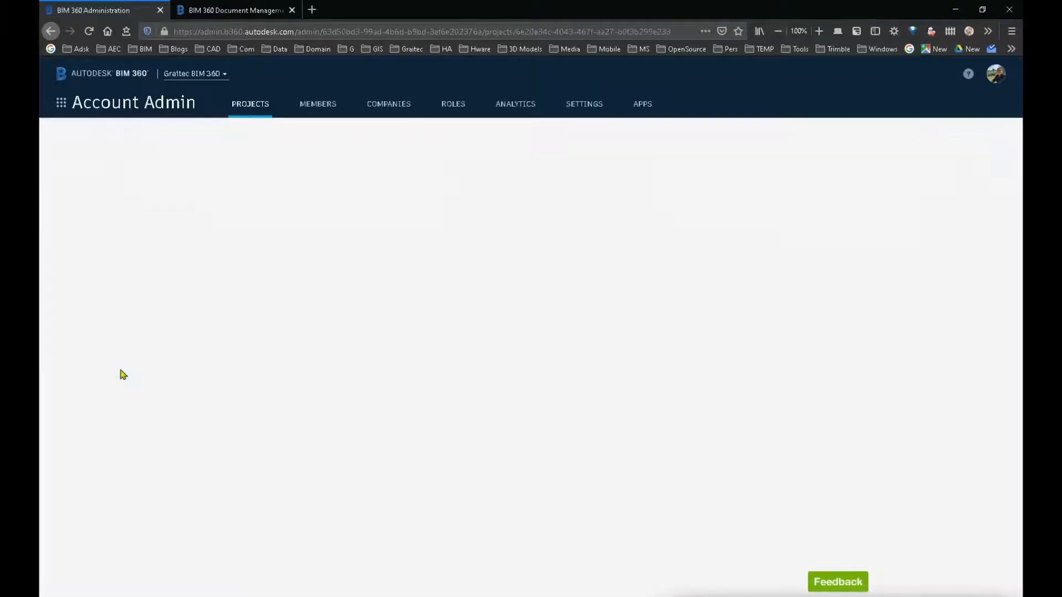
click(61, 102)
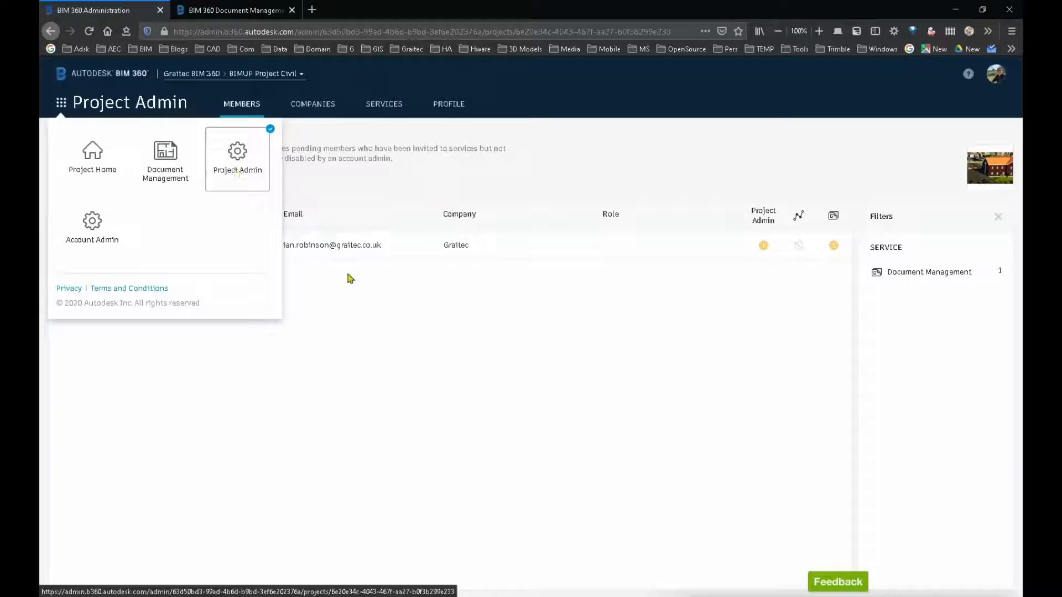
click(437, 351)
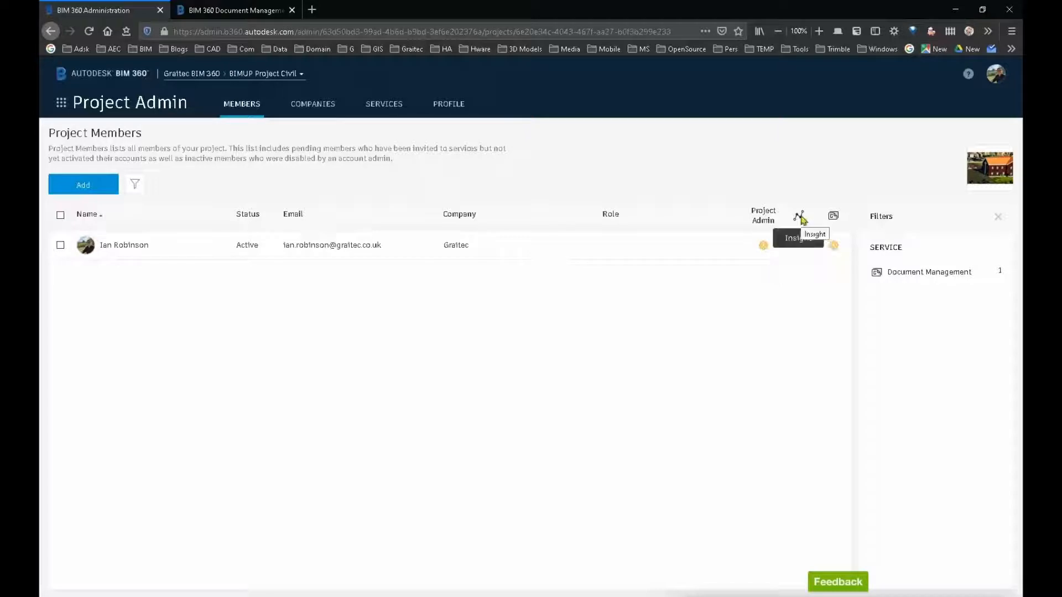
click(835, 247)
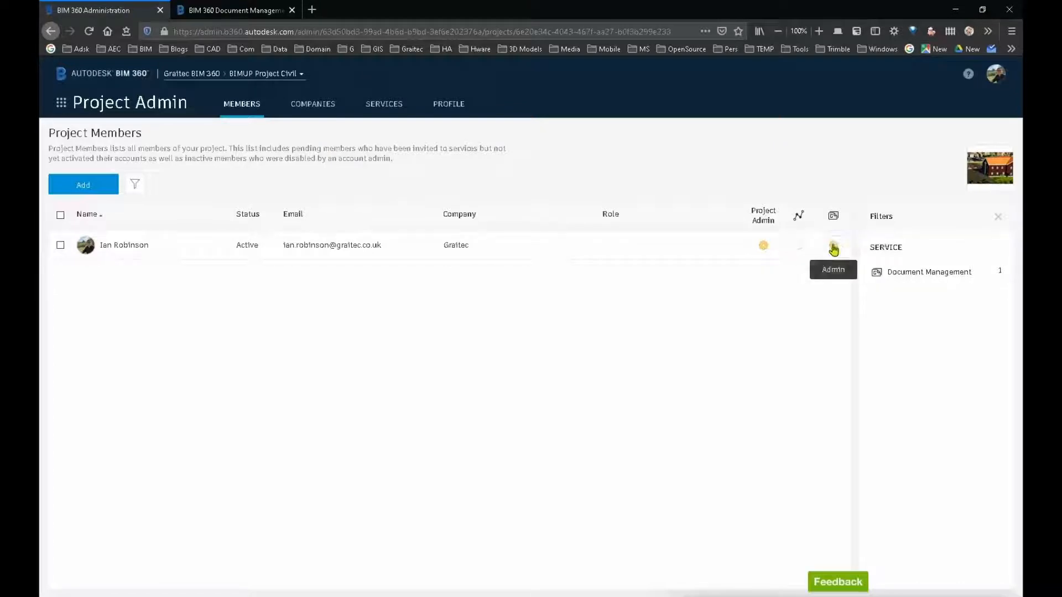
click(763, 245)
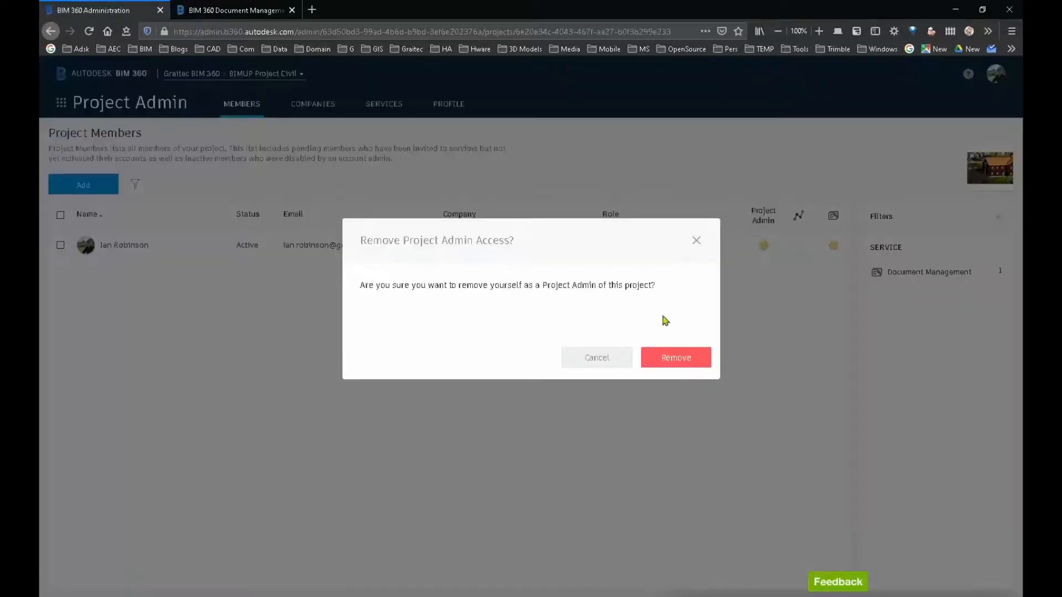
click(597, 361)
click(832, 245)
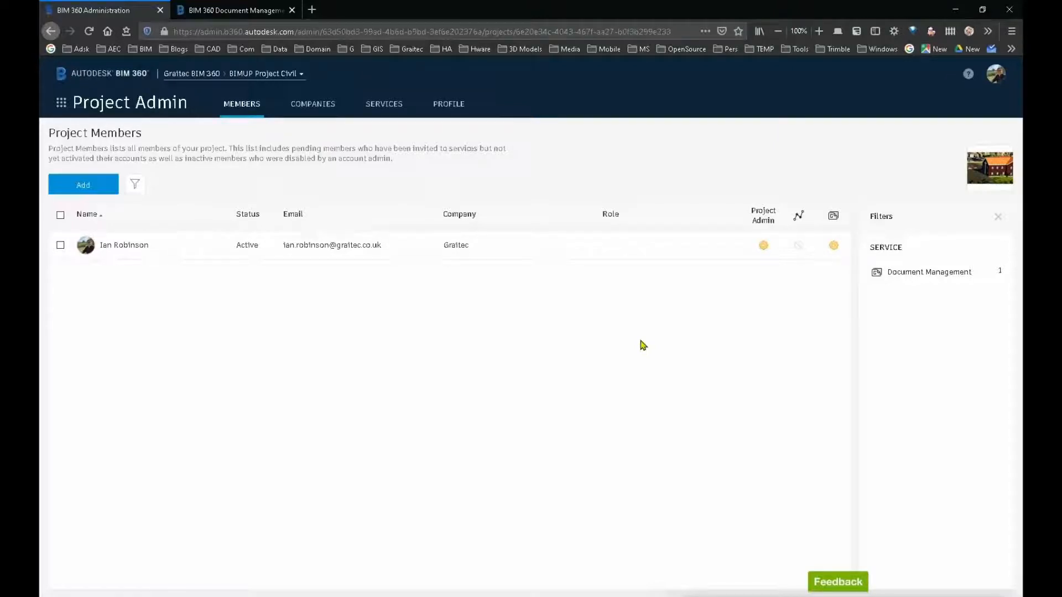
Step: Switch to the project's Document Management module and open the Project Files folder
click(61, 103)
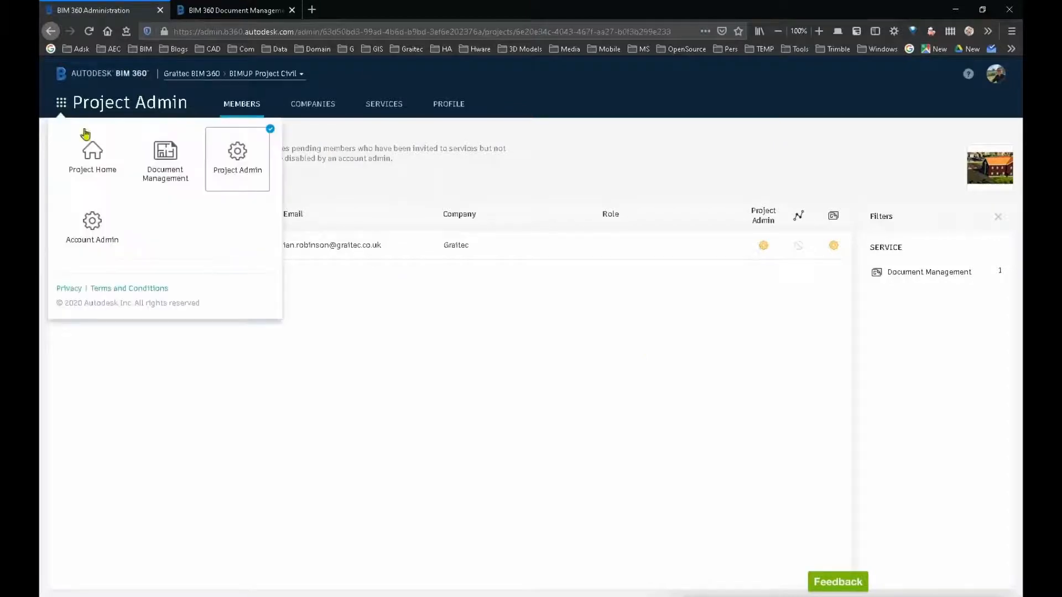
click(164, 166)
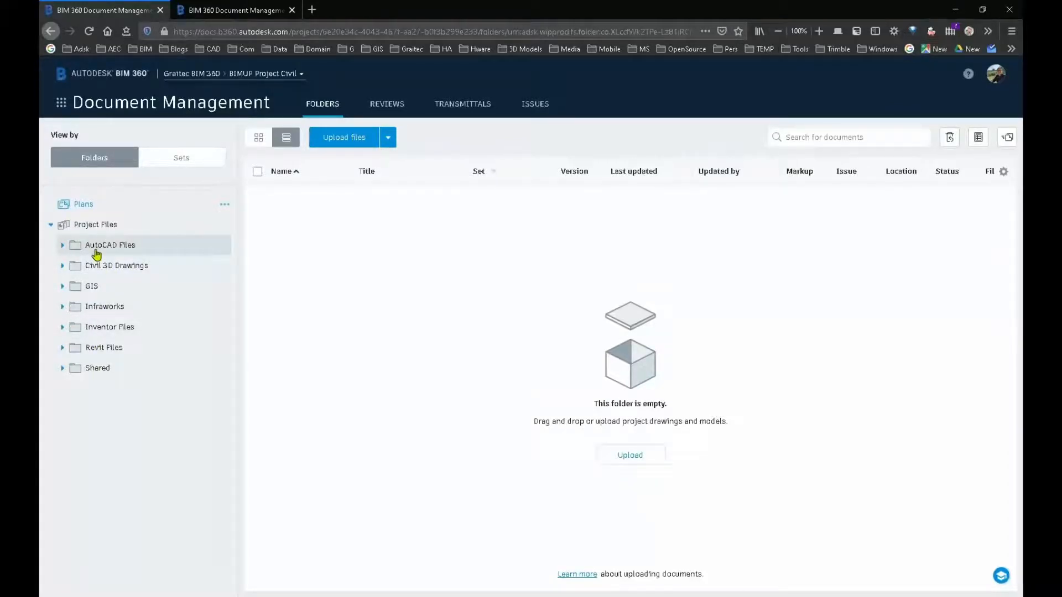
click(108, 227)
Step: Examine the actions available for the Project Files folder without applying any
right_click(108, 229)
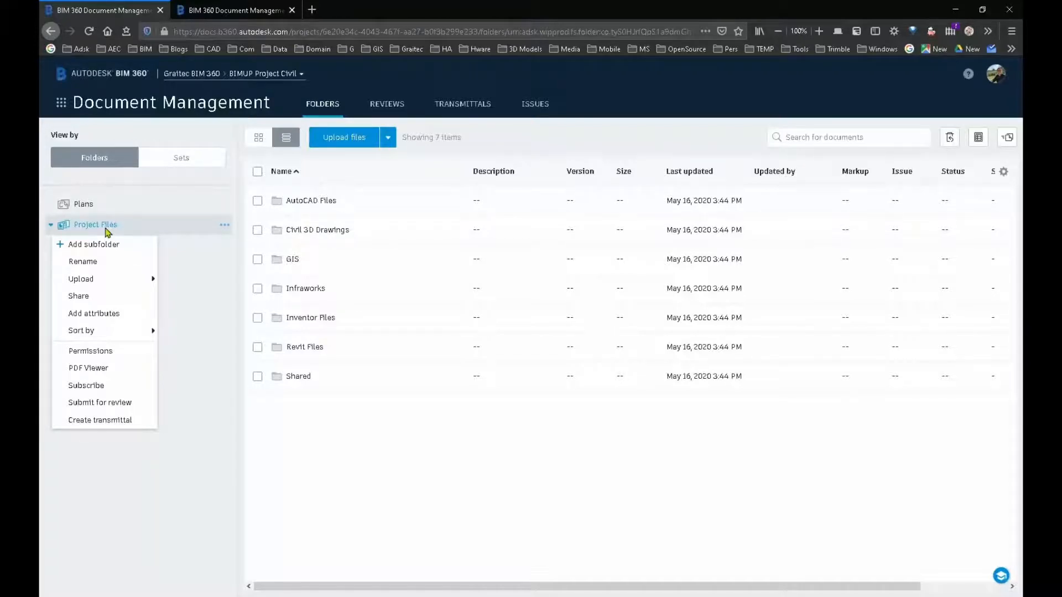
mouse_move(95, 279)
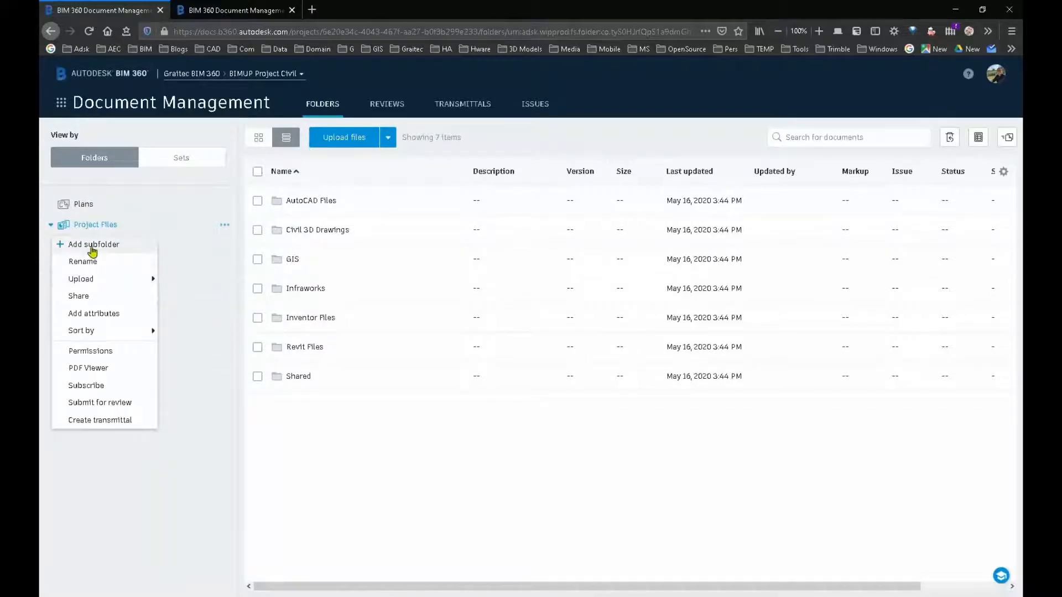
click(125, 440)
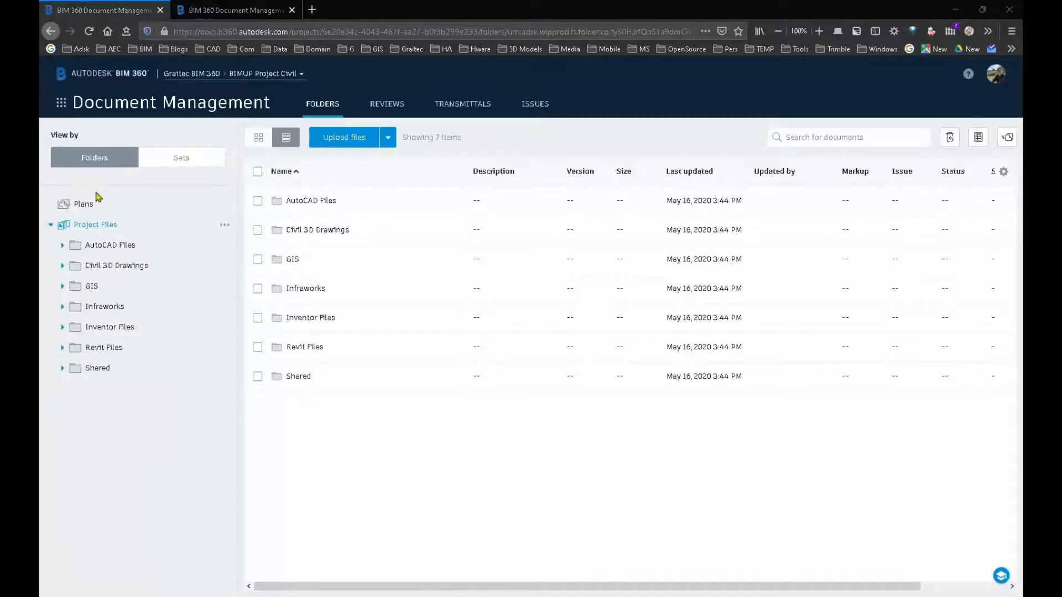
Step: Add a subfolder named Standards Documentation under Project Files
right_click(97, 225)
click(98, 244)
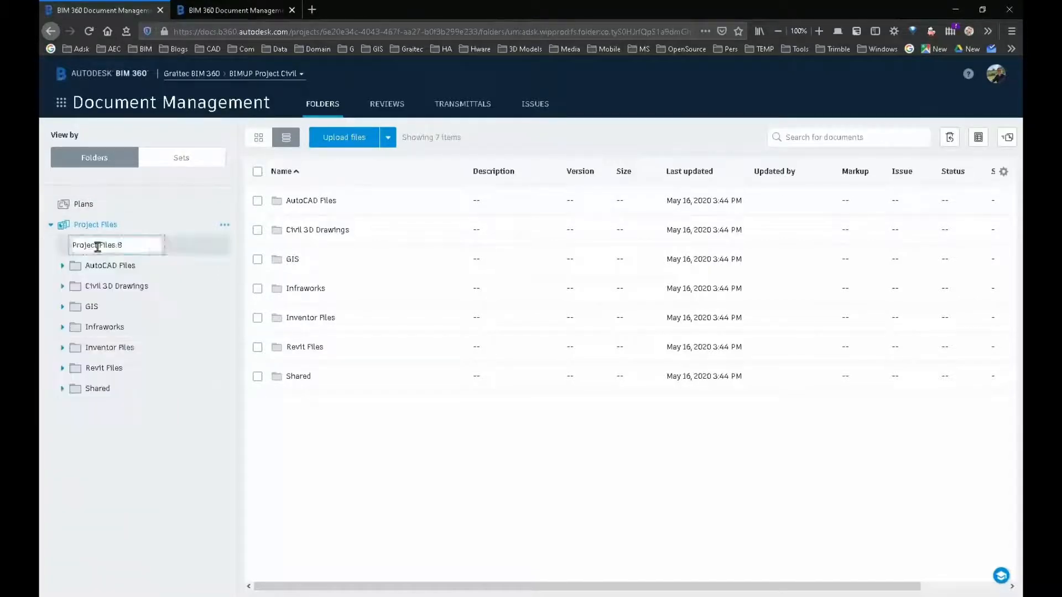
text(Standards)
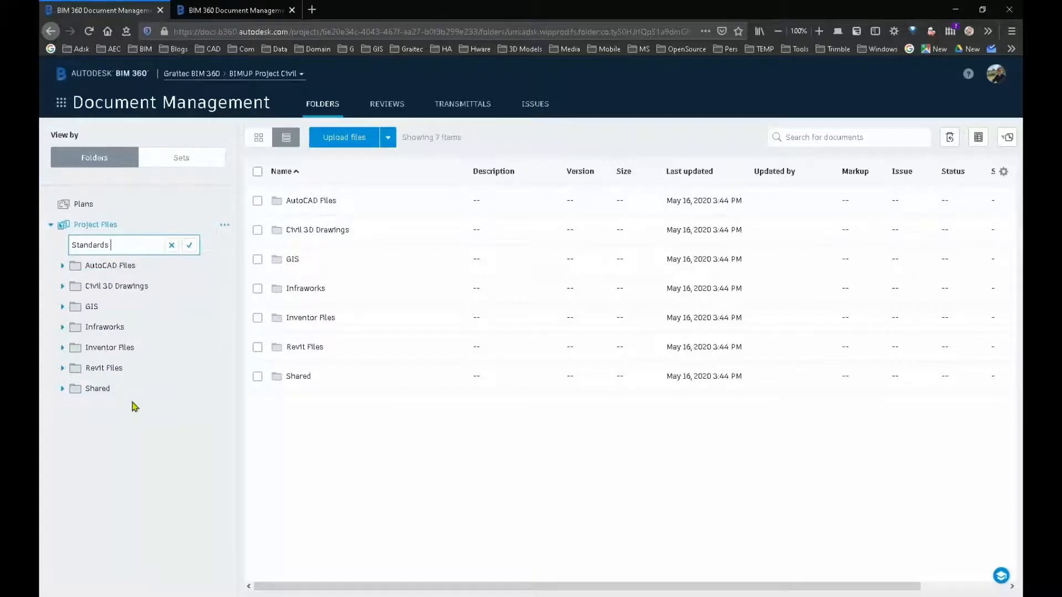
text( Documnentation)
key(Return)
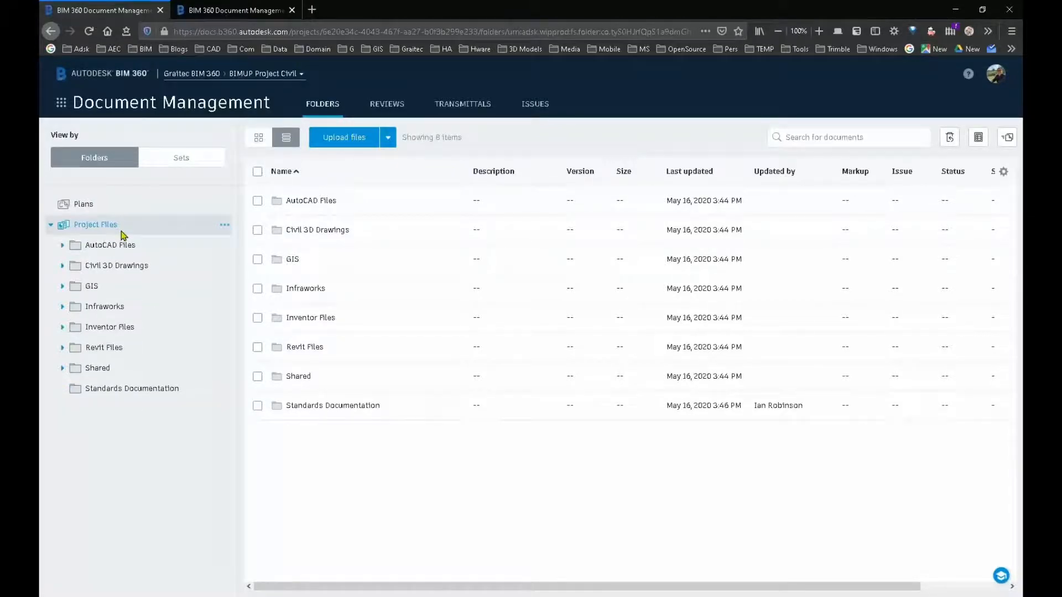
Step: Upload the Uniclass2015_Ss spreadsheet from the Civil 3D training data's Standards > Uniclass folder into the Standards Documentation folder
click(114, 390)
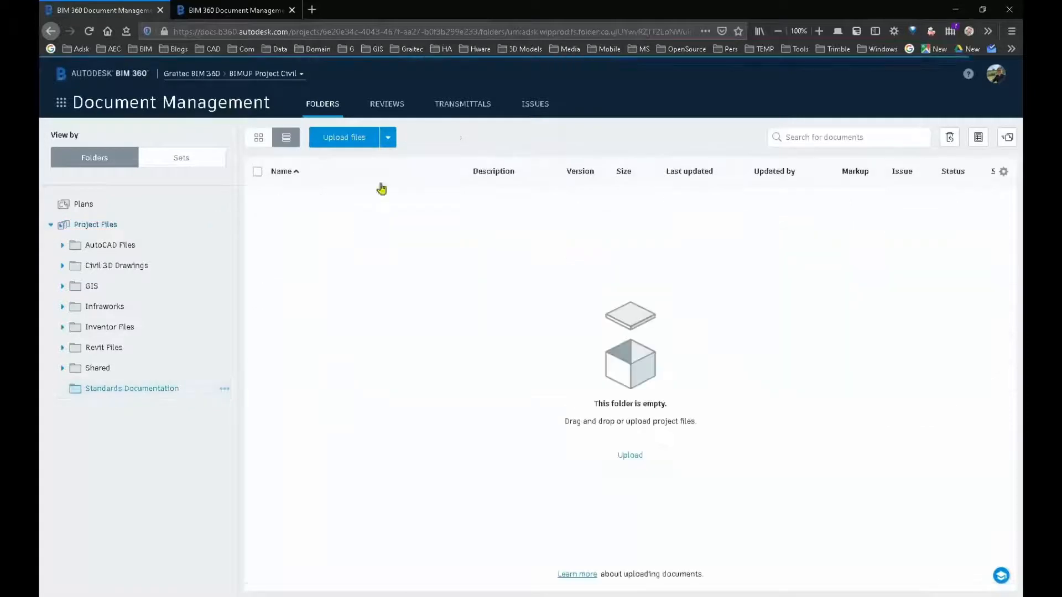
click(388, 138)
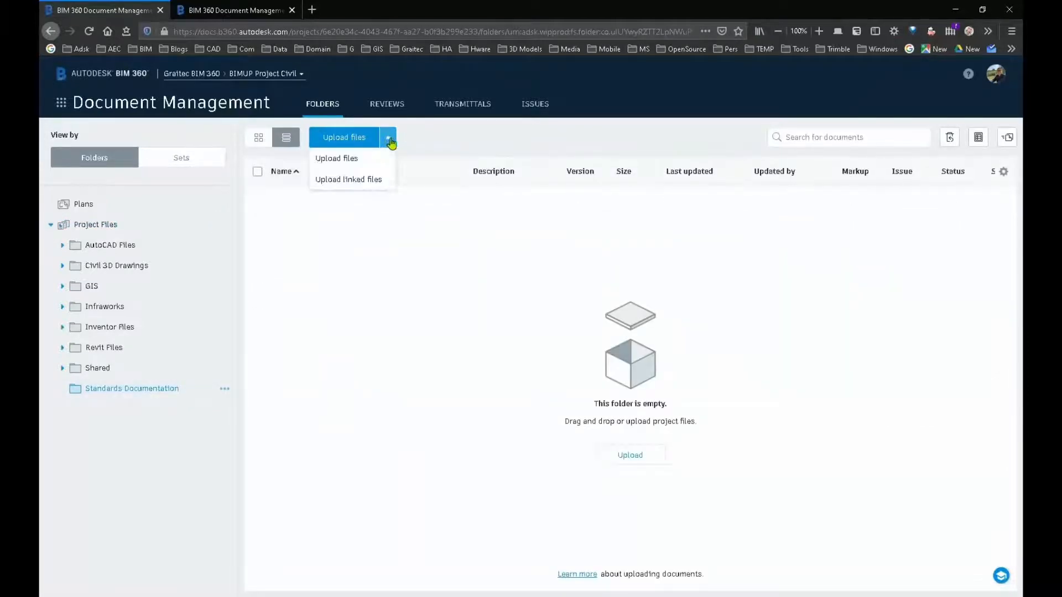
click(348, 158)
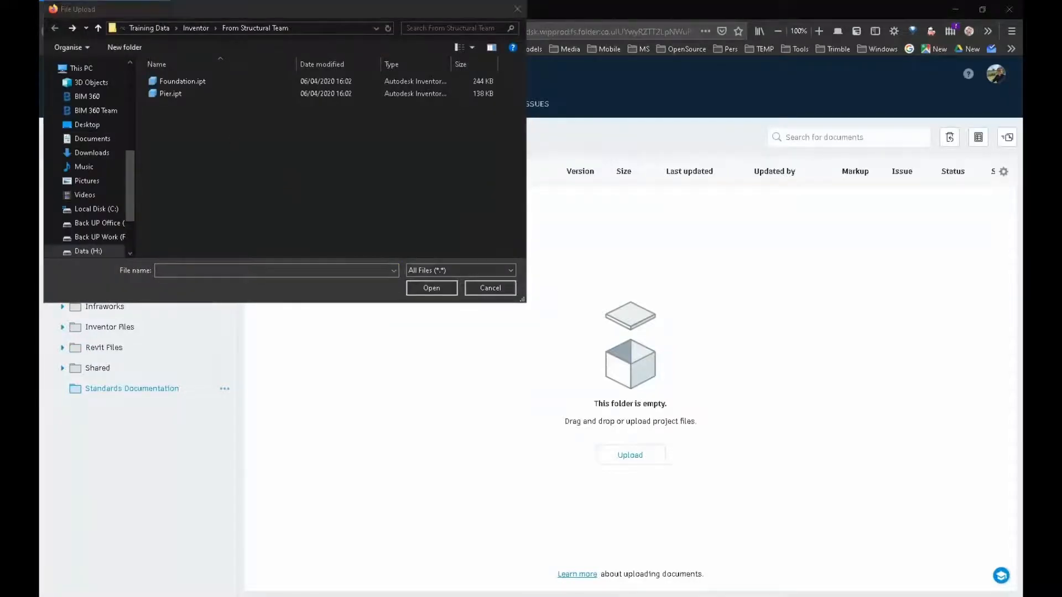
click(73, 28)
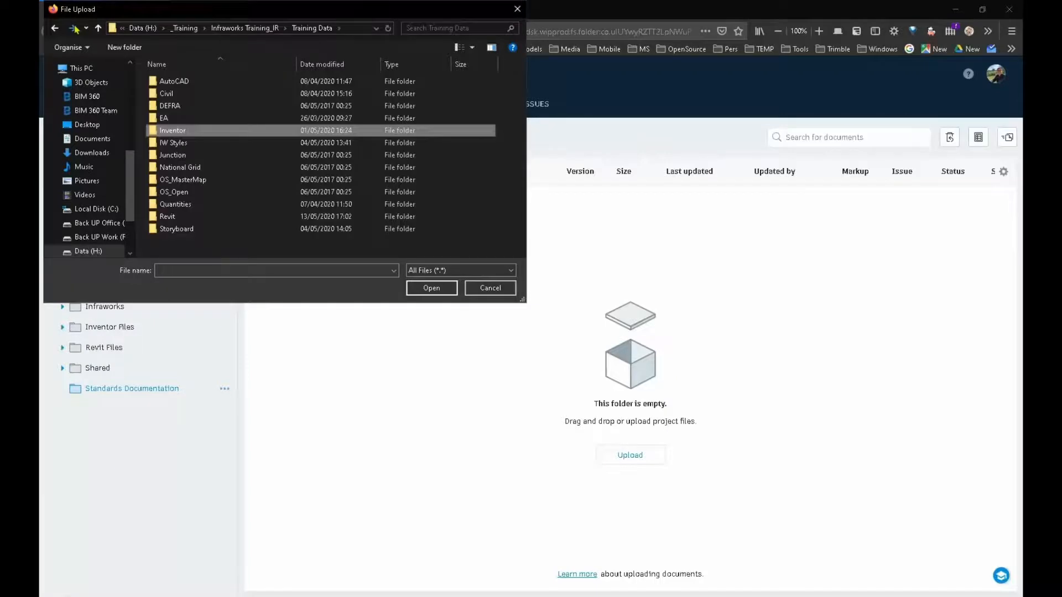
click(73, 28)
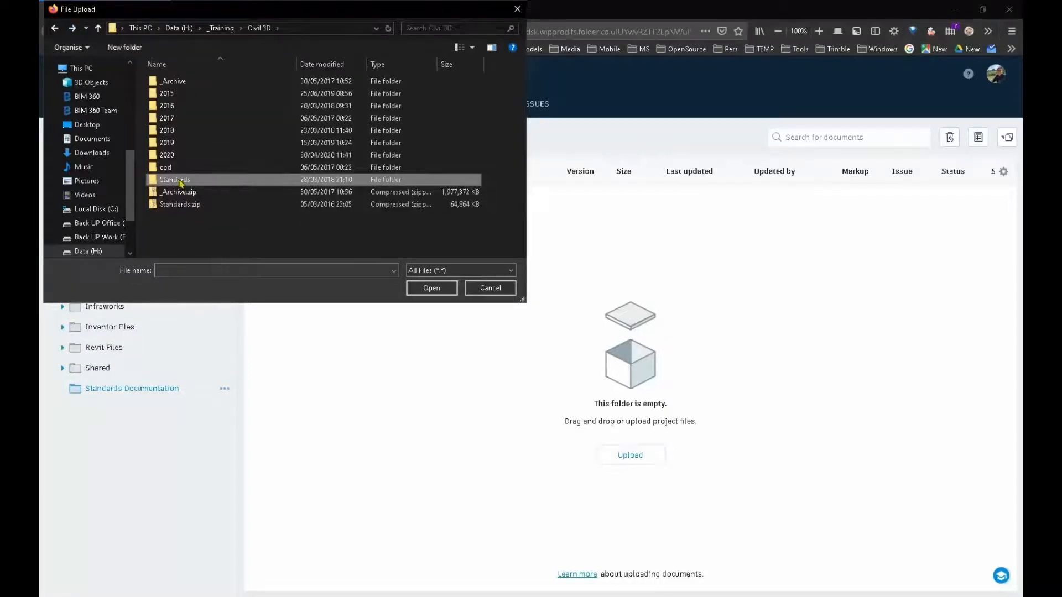
double_click(180, 184)
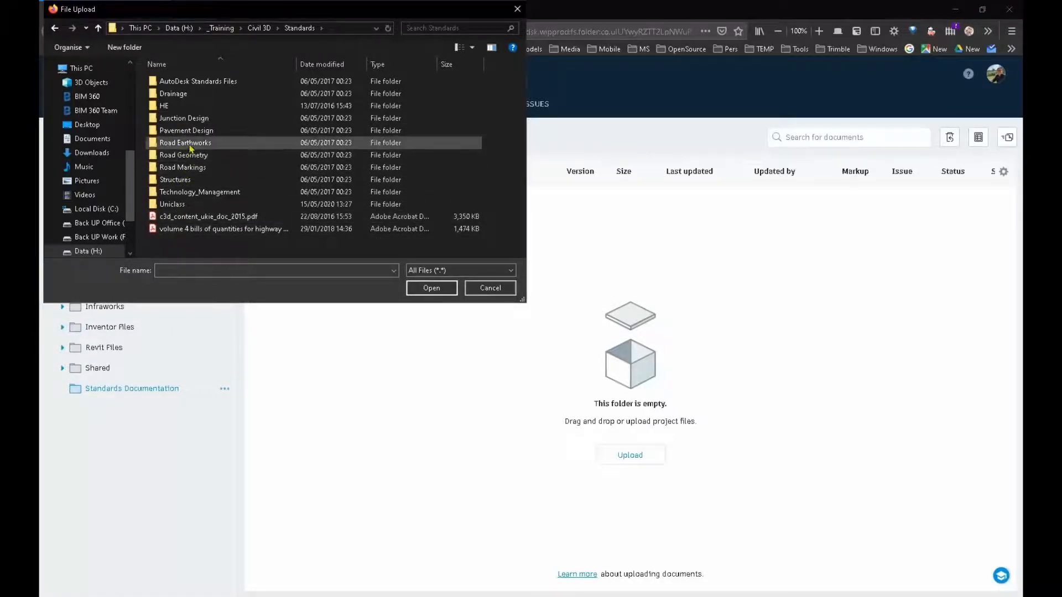
double_click(172, 204)
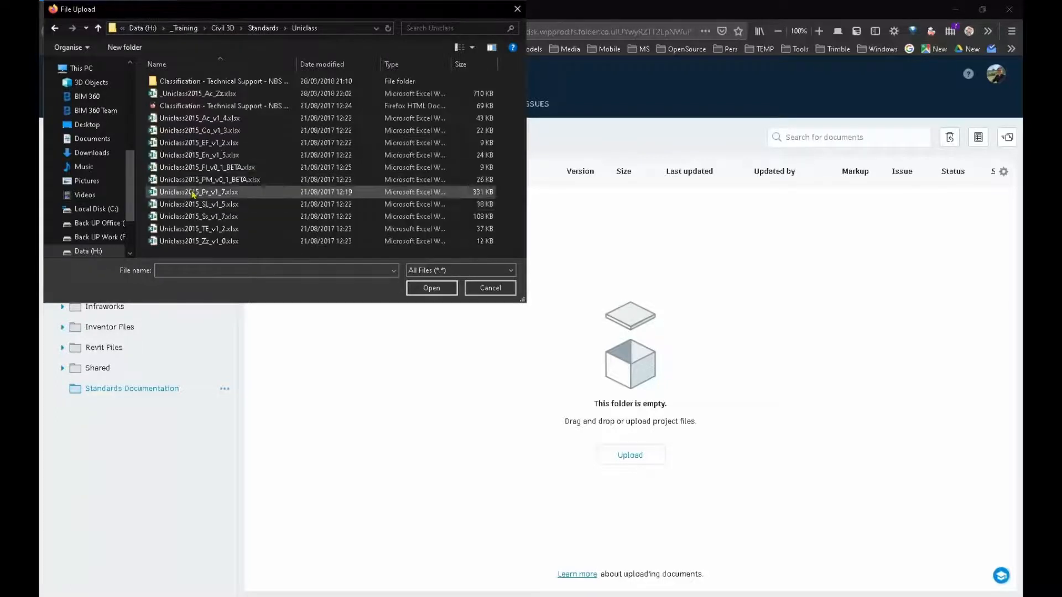
double_click(230, 217)
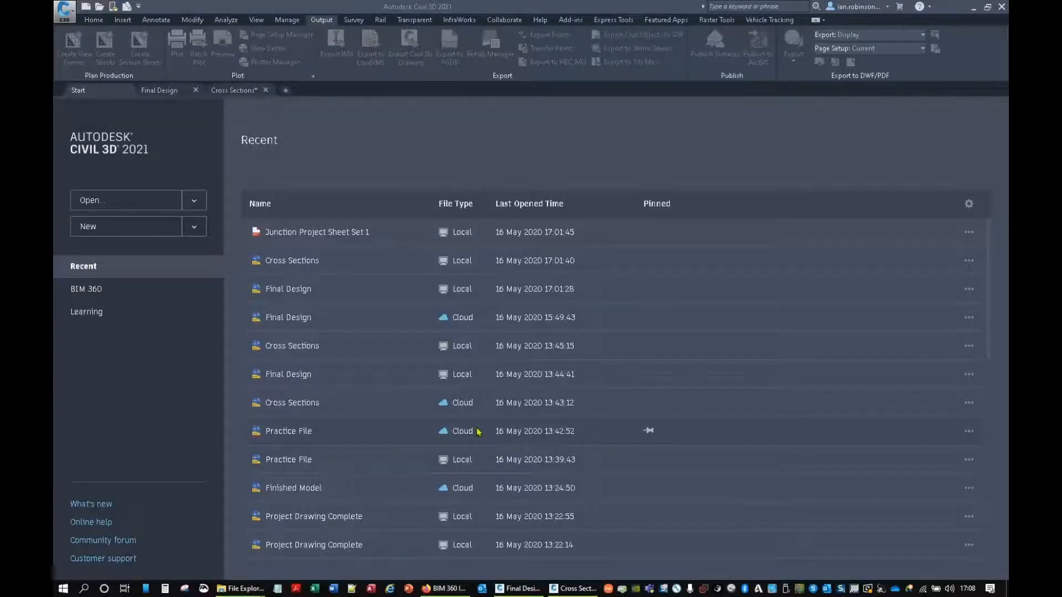
Step: Switch to Civil 3D and check the cloud location of the recent Final Design drawing
click(444, 321)
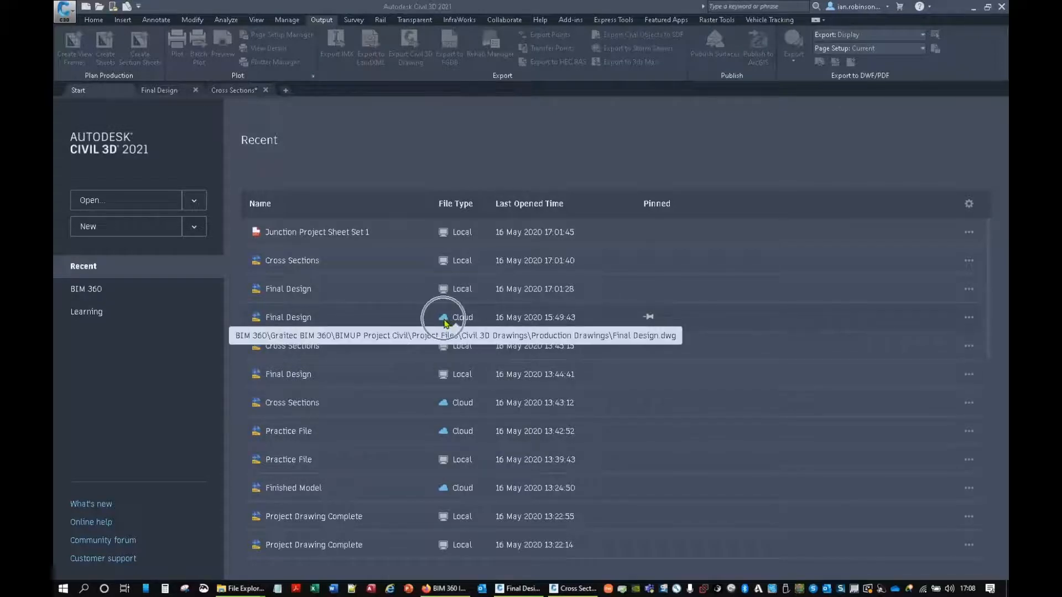
key(ctrl)
key(ctrl)
key(ctrl)
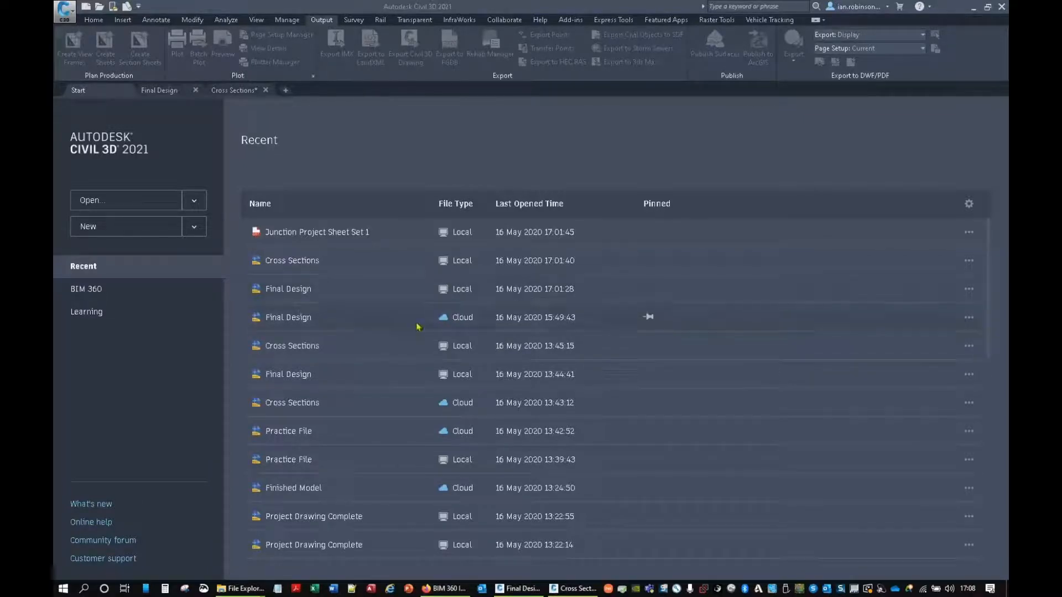
Step: Browse the BIM 360 projects, including BimUp_Infrastructure, and view the Civil 3D Drawings folder of BIMUP Project Civil
click(94, 290)
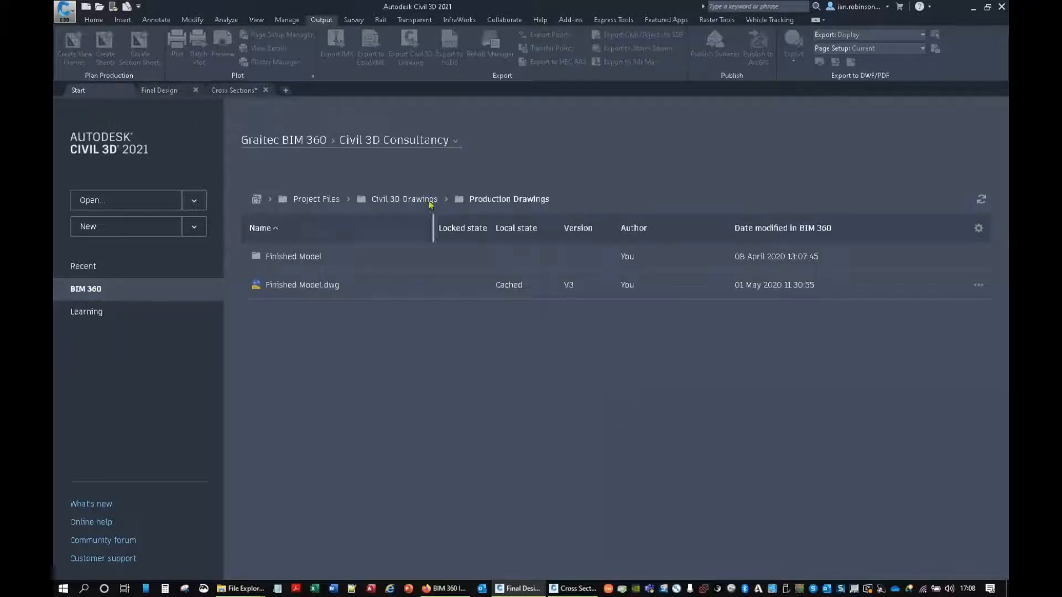
click(398, 142)
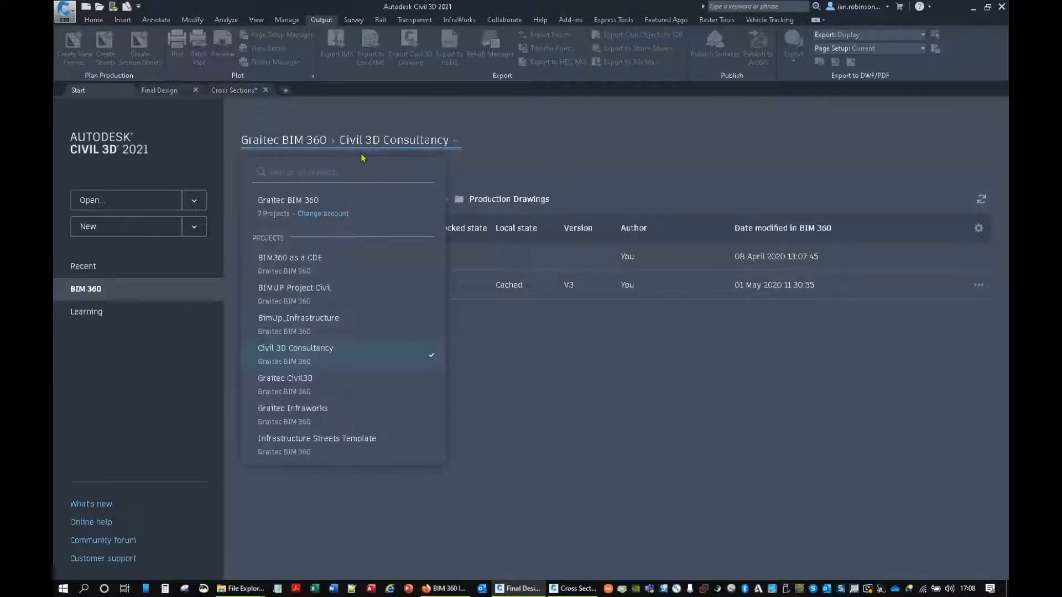
click(308, 325)
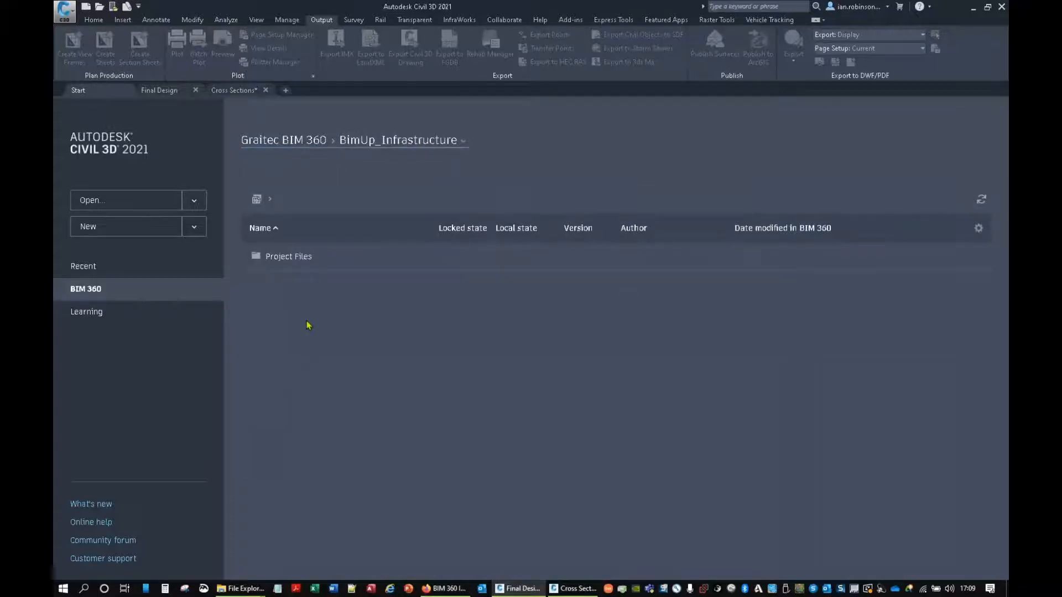
click(288, 258)
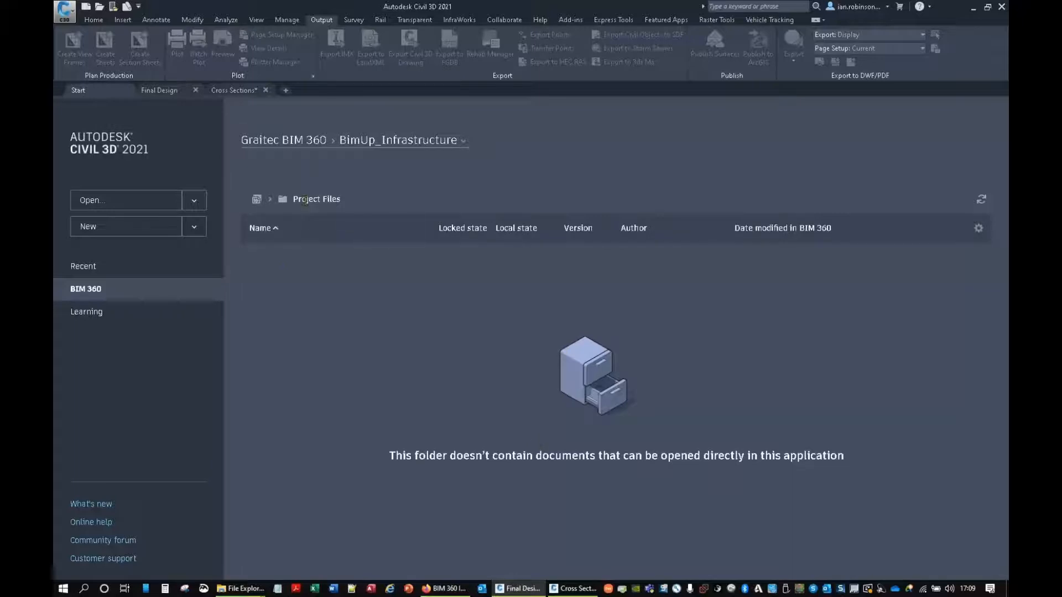
click(346, 142)
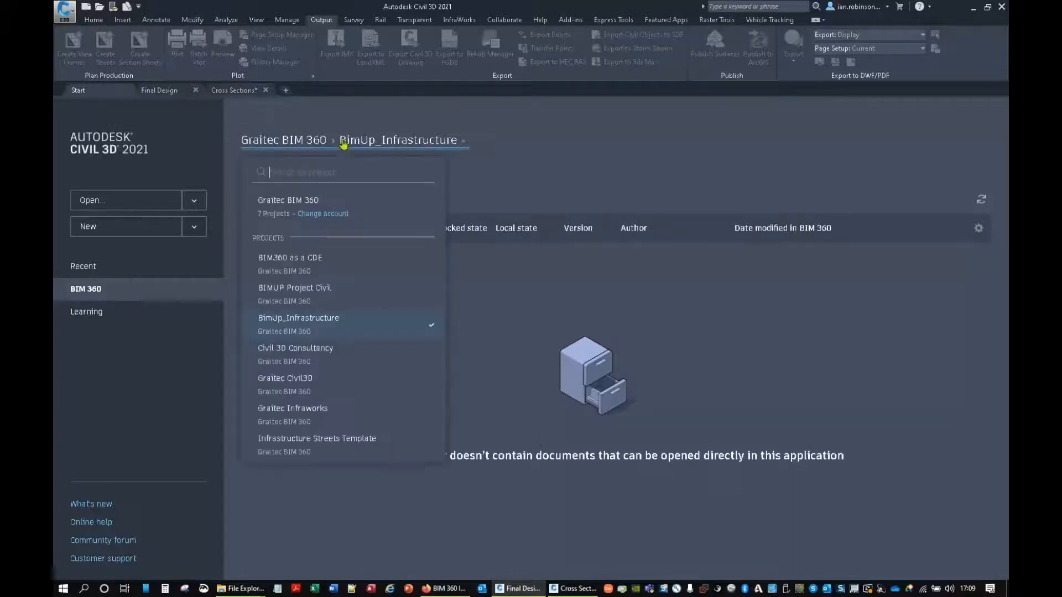
click(302, 293)
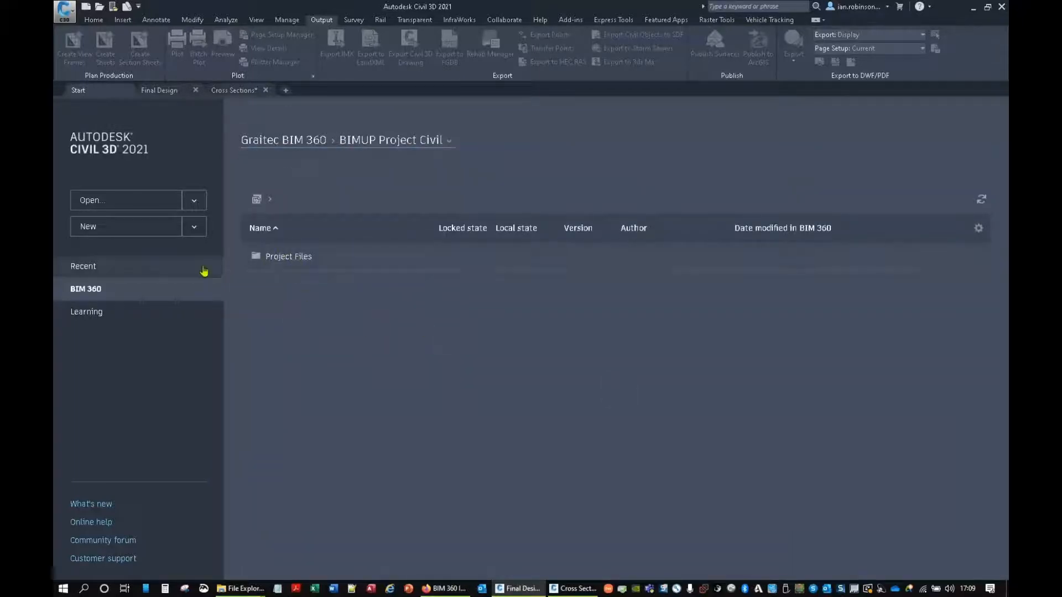
double_click(287, 264)
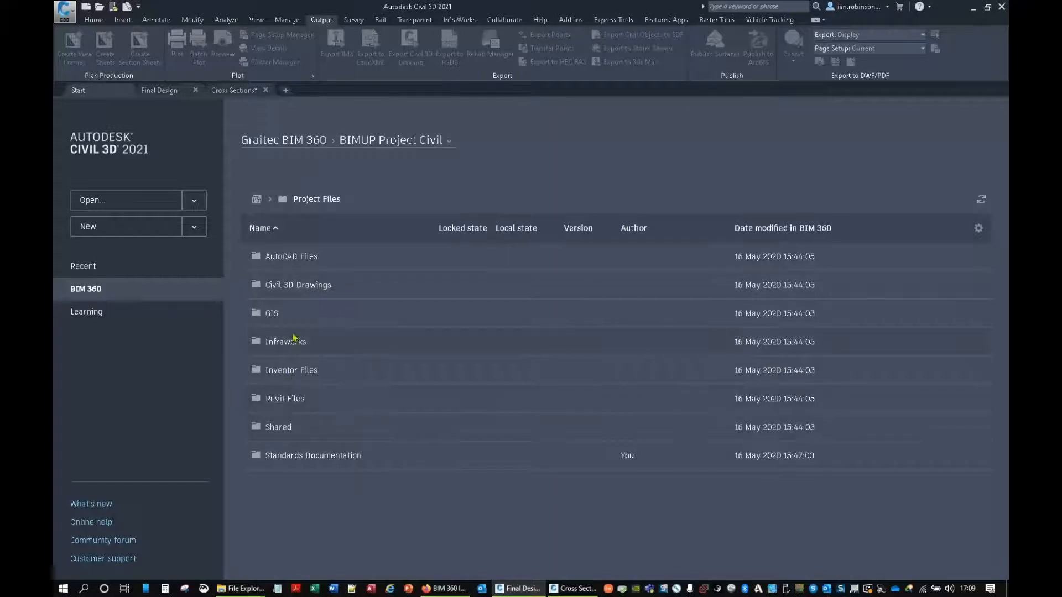
double_click(292, 288)
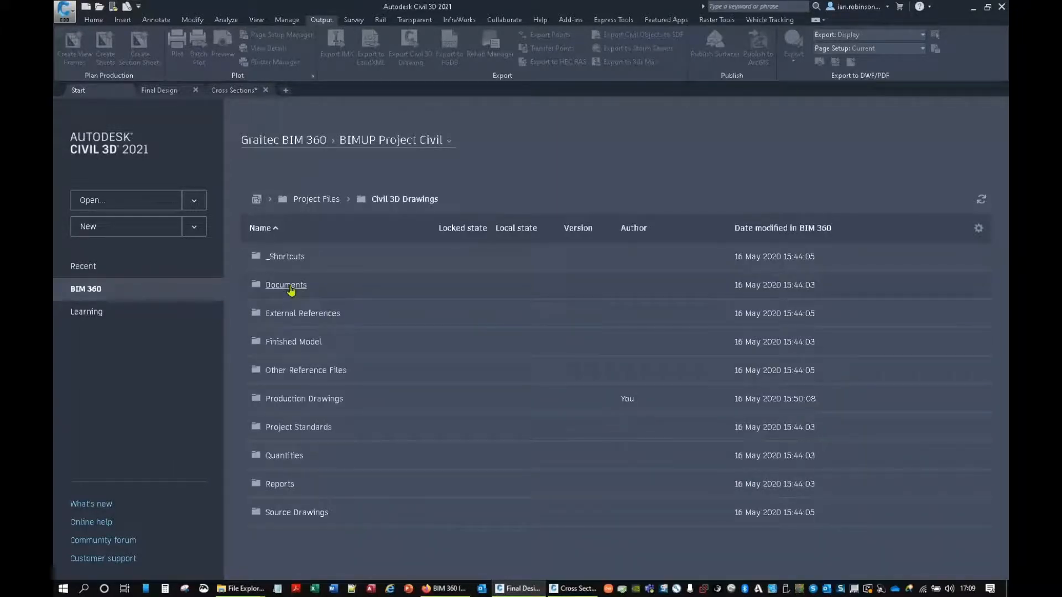
Step: Save Final Design.dwg to BIM 360 in BIMUP Project Civil, under Project Files > Civil 3D Drawings > Production Drawings
click(166, 91)
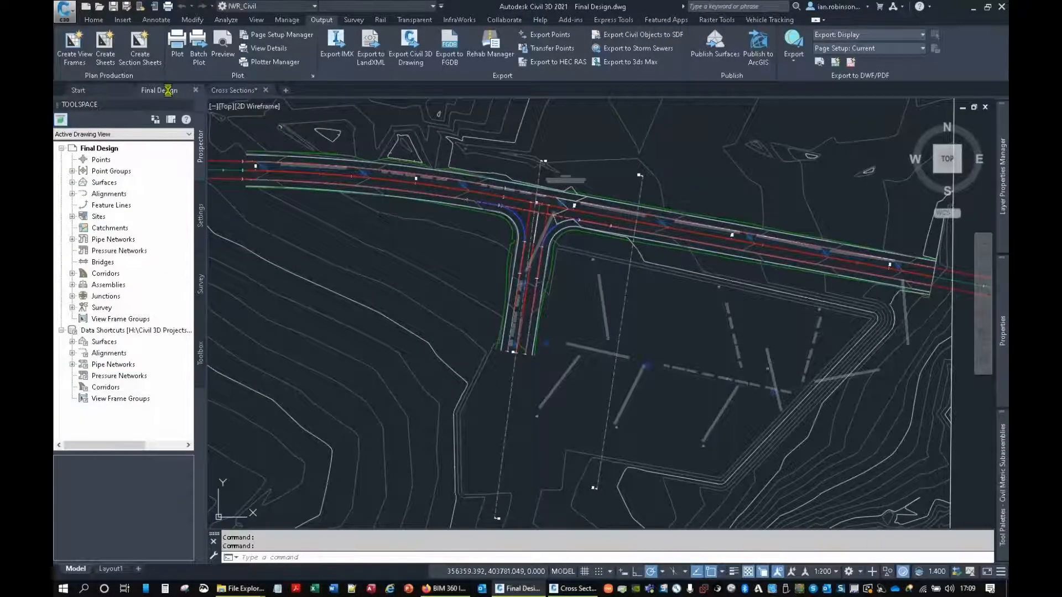
click(126, 6)
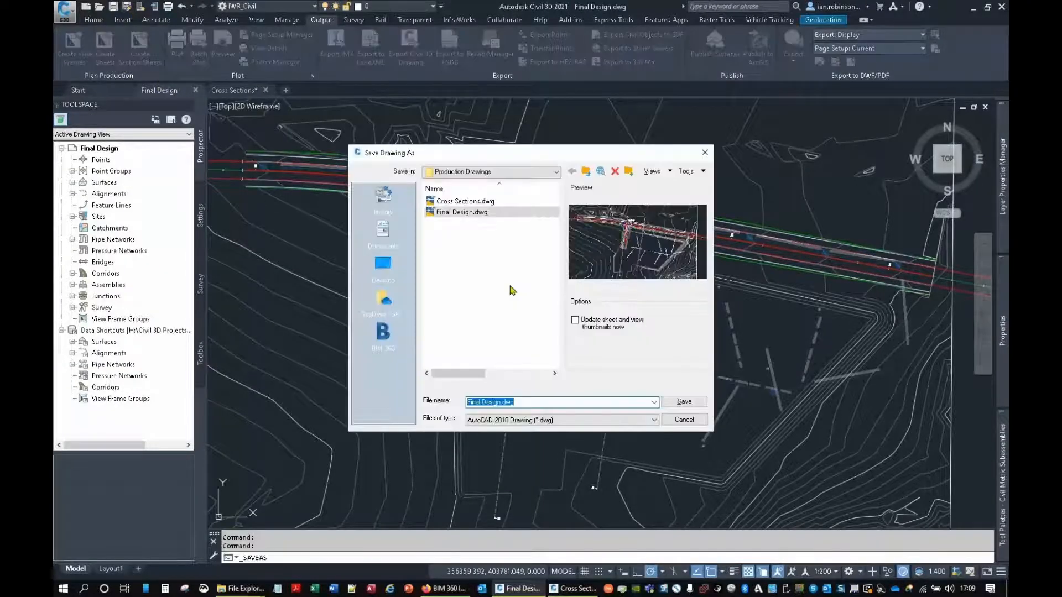
click(383, 332)
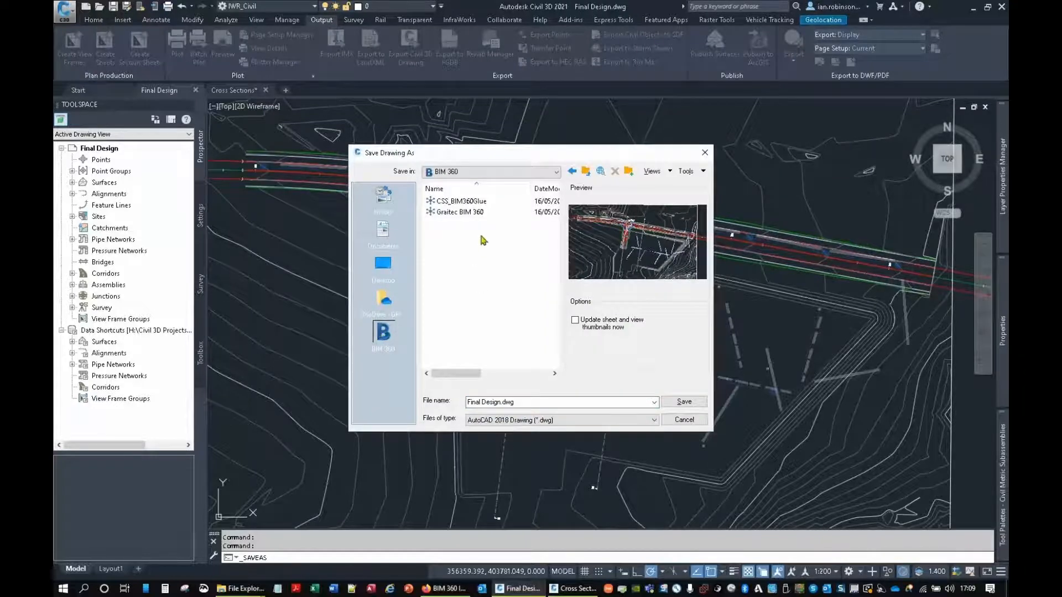
double_click(465, 213)
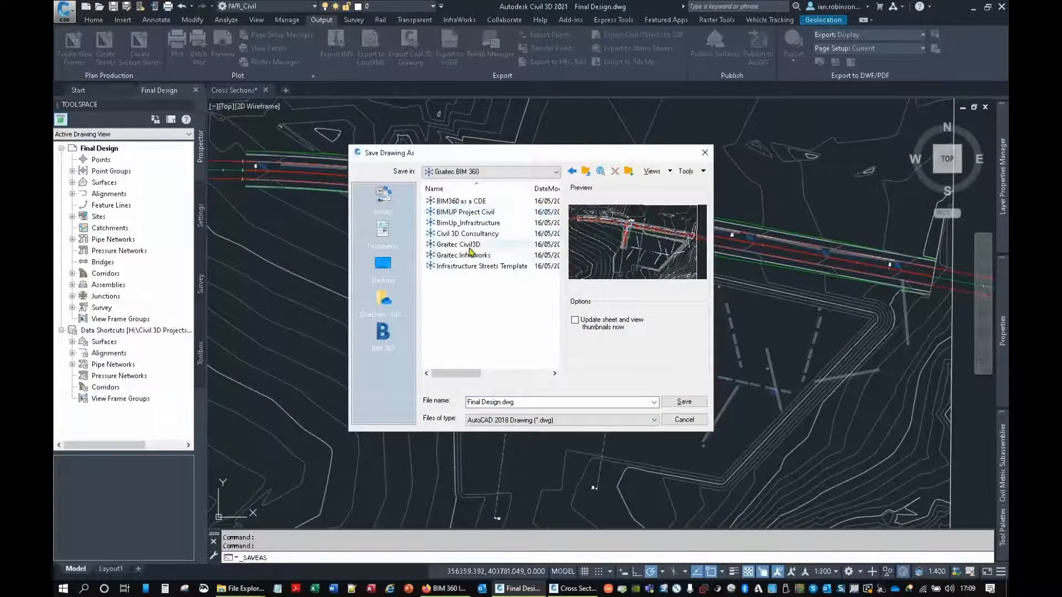
double_click(486, 213)
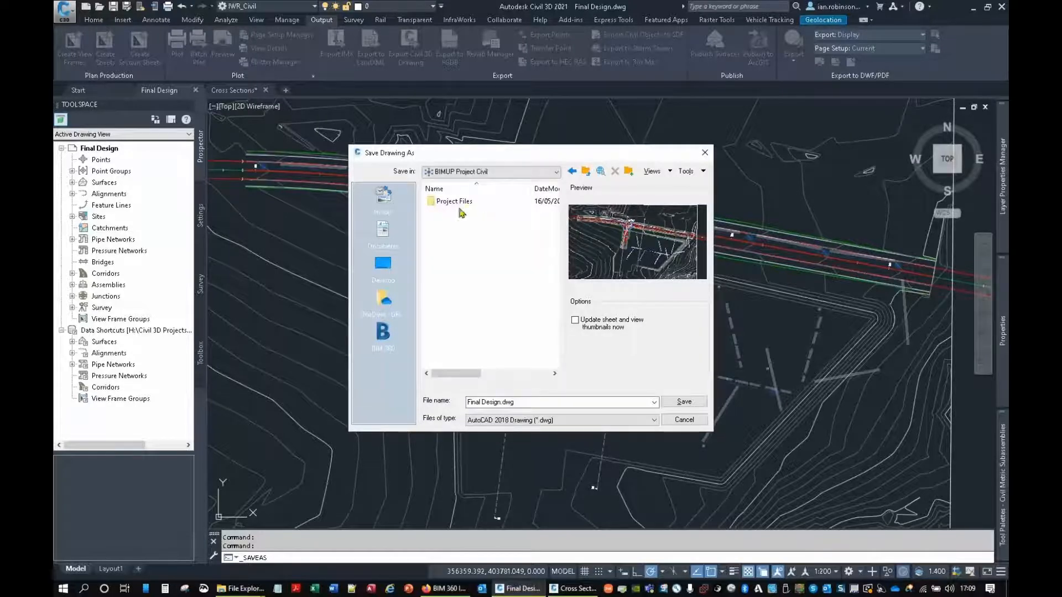
double_click(463, 201)
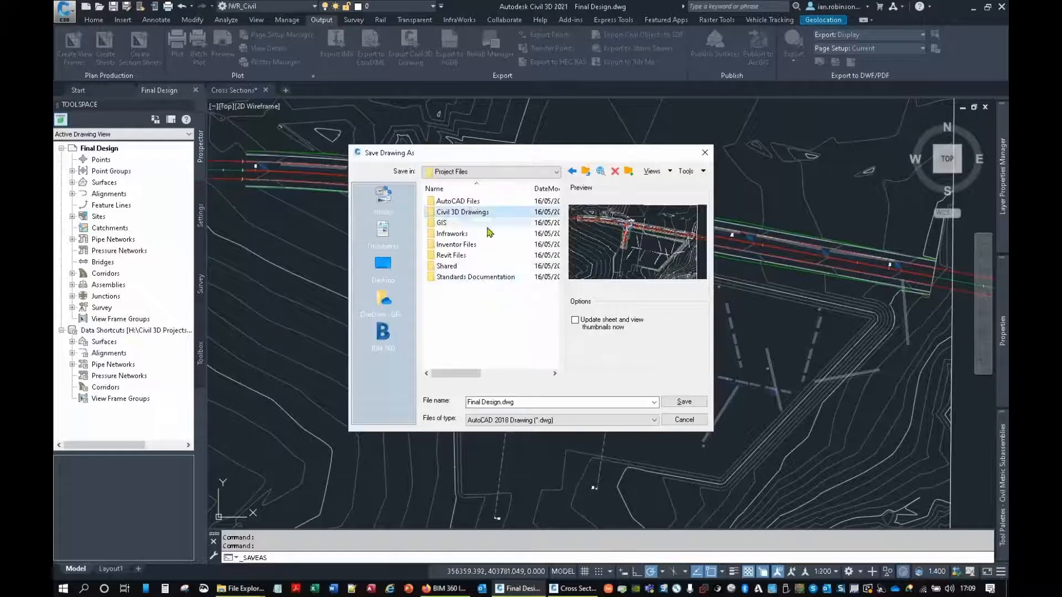
double_click(459, 213)
double_click(468, 256)
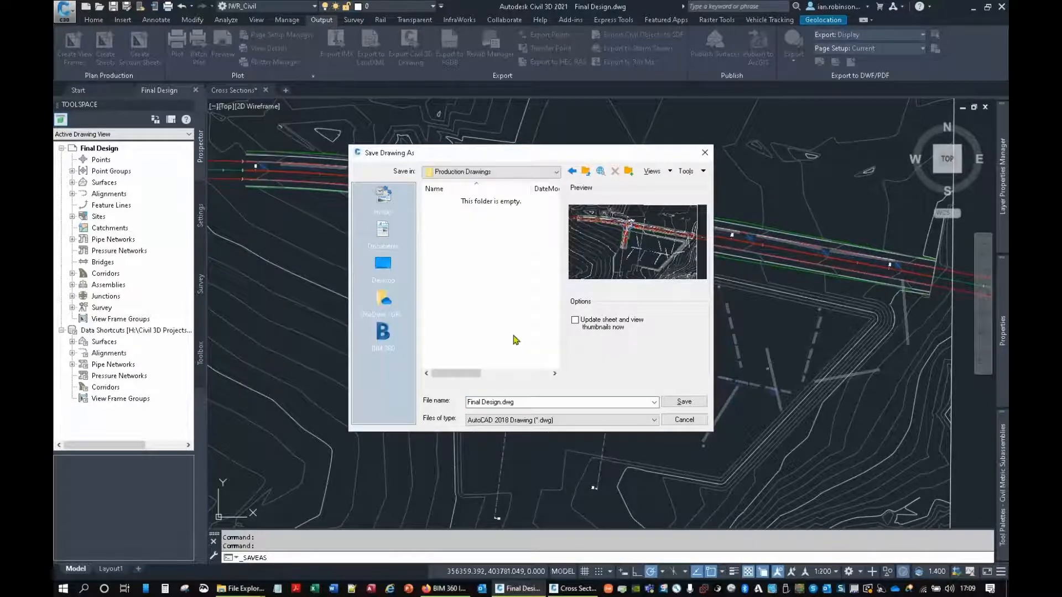
click(684, 402)
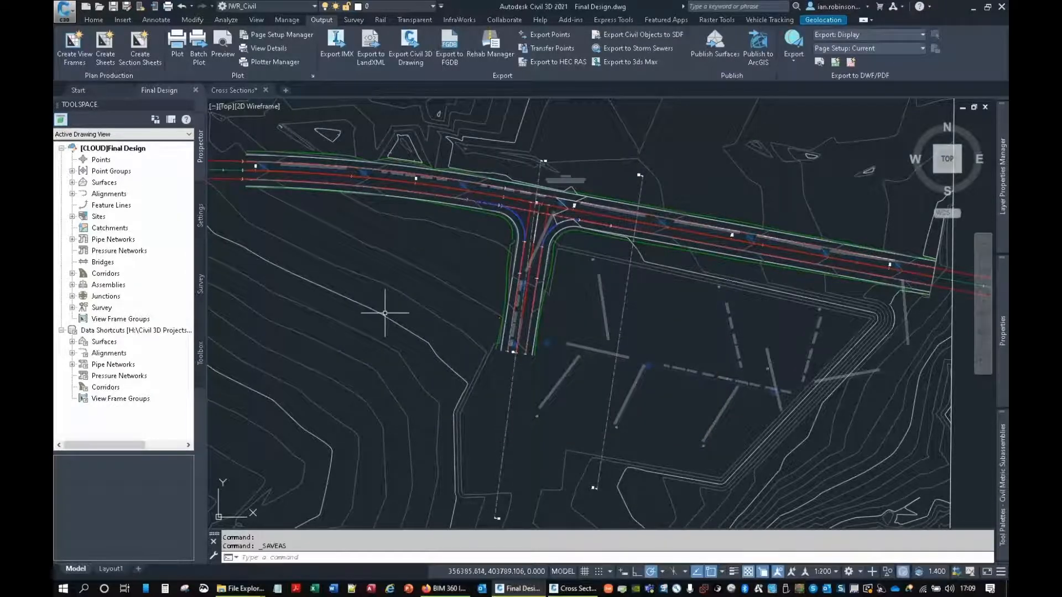
Step: Check the pending cloud sync actions and close the Final Design drawing
right_click(760, 590)
click(694, 532)
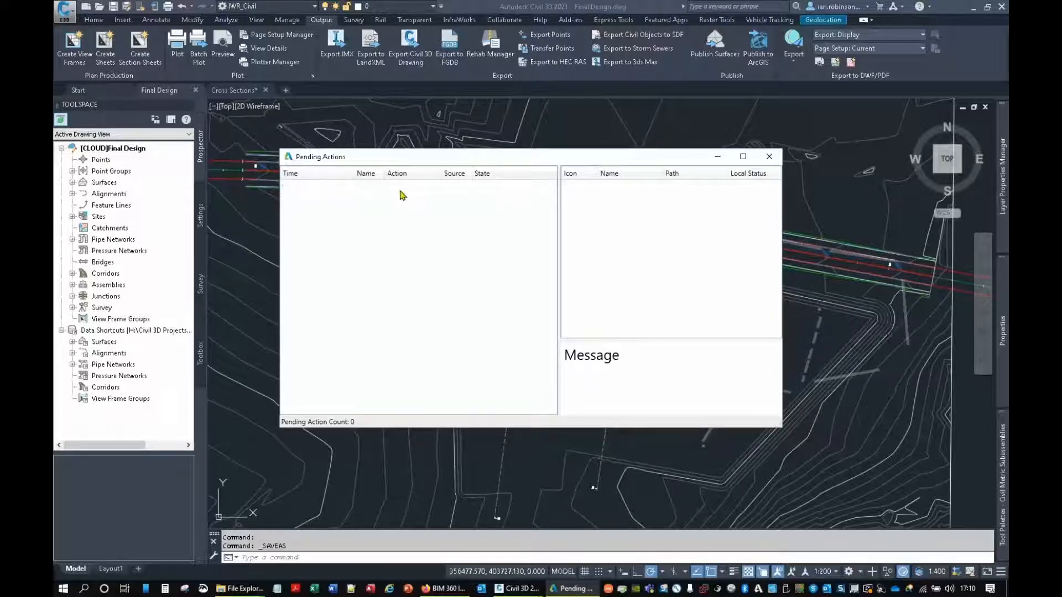
click(777, 158)
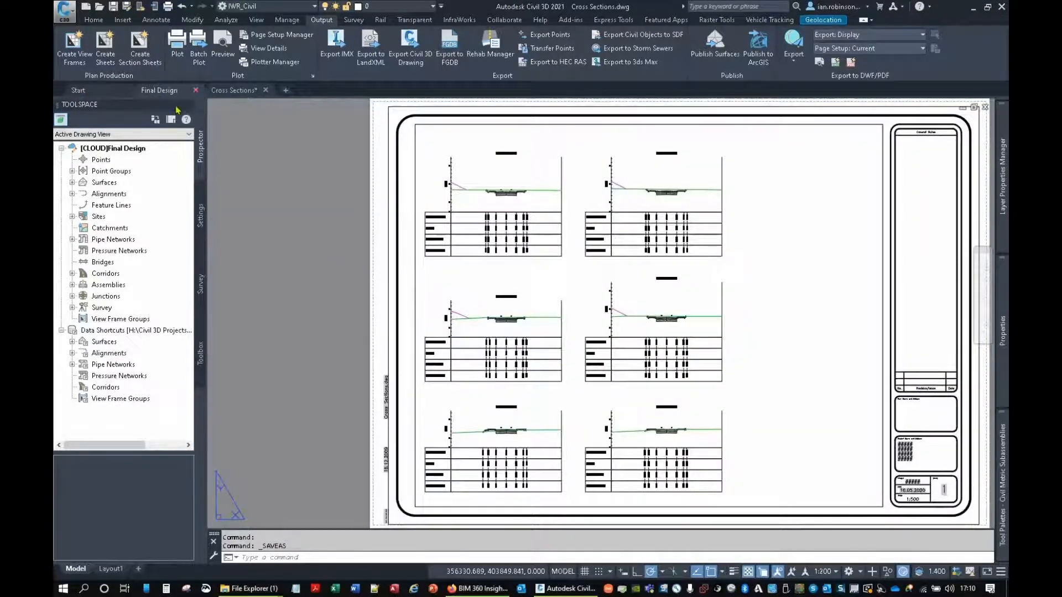
click(195, 90)
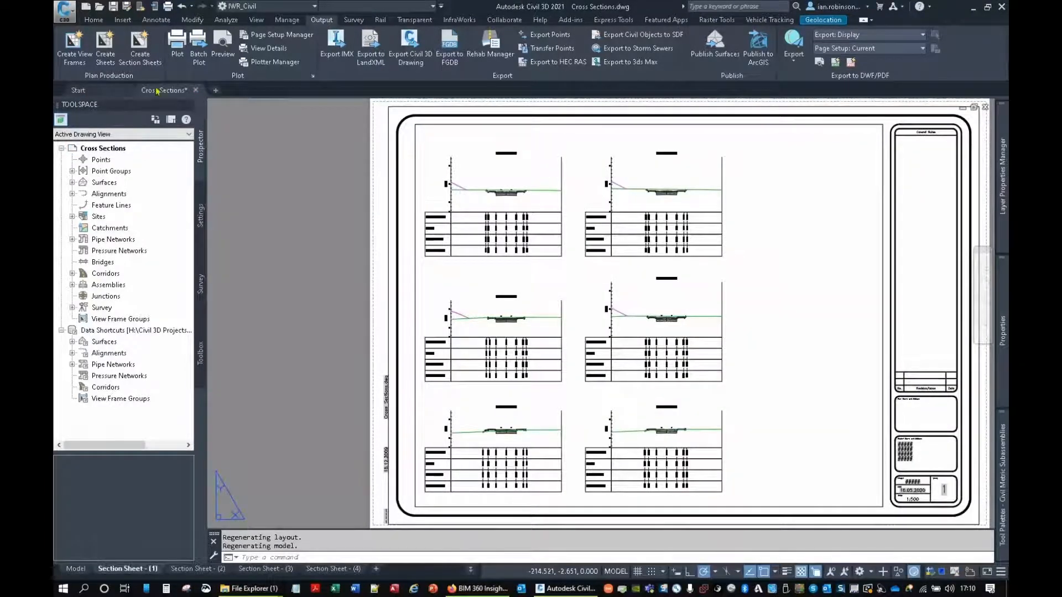
Step: Switch the Cross Sections drawing to model space and inspect its external references
mouse_move(160, 93)
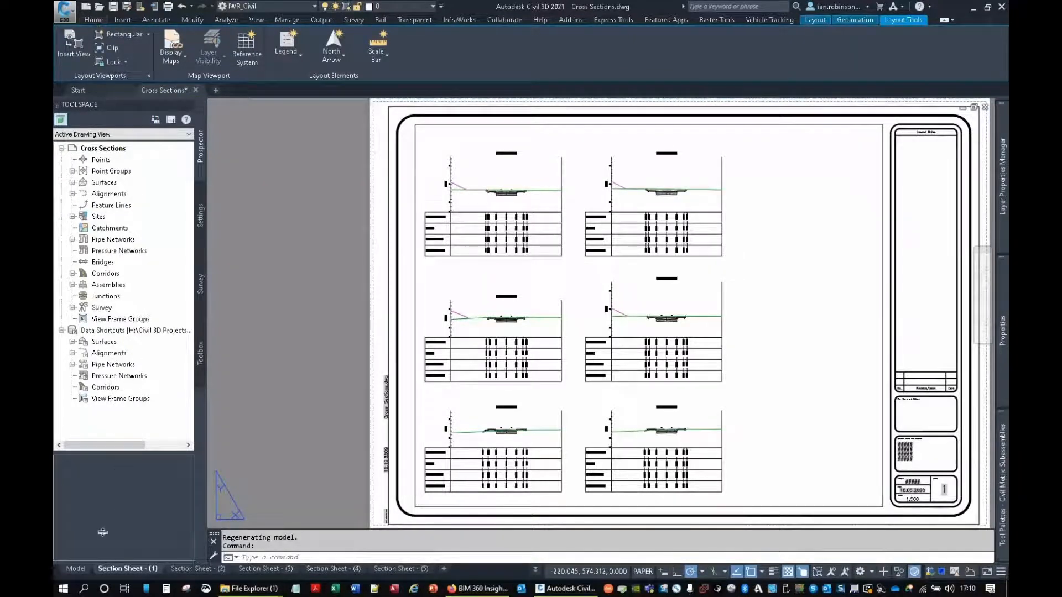
click(76, 569)
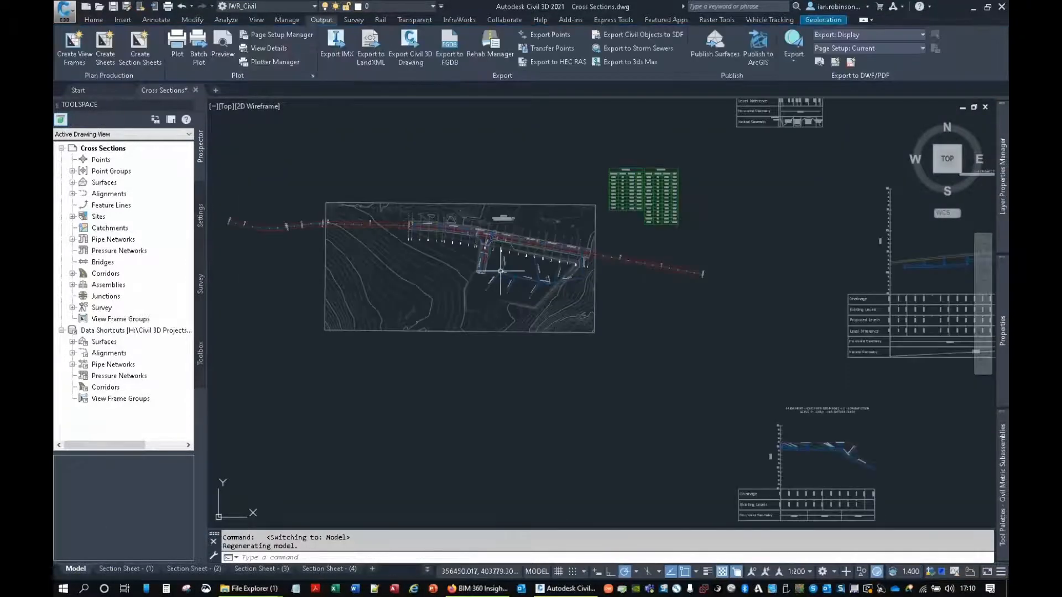
text(ref)
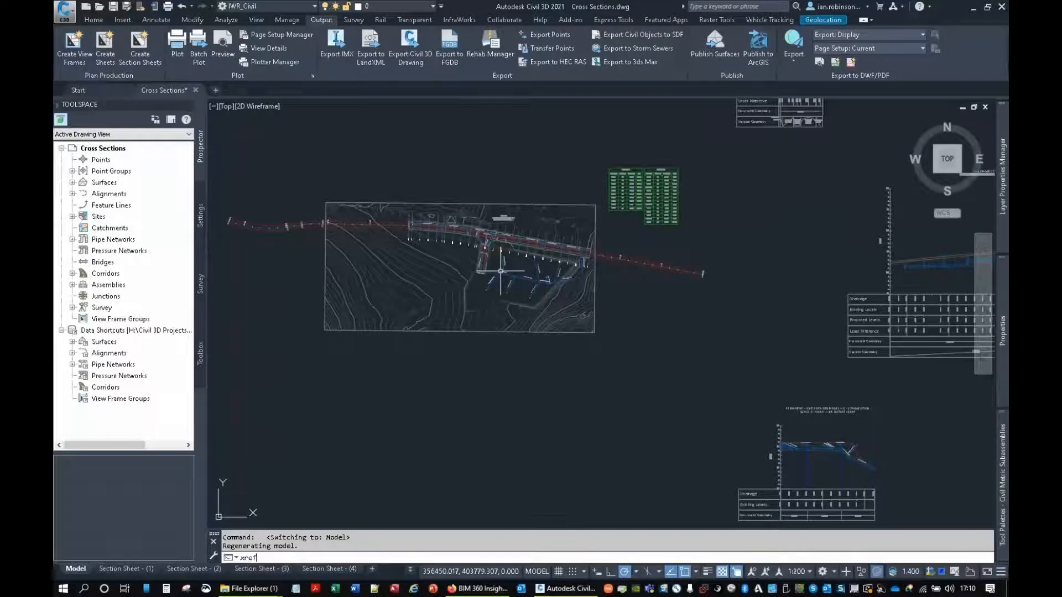
key(Return)
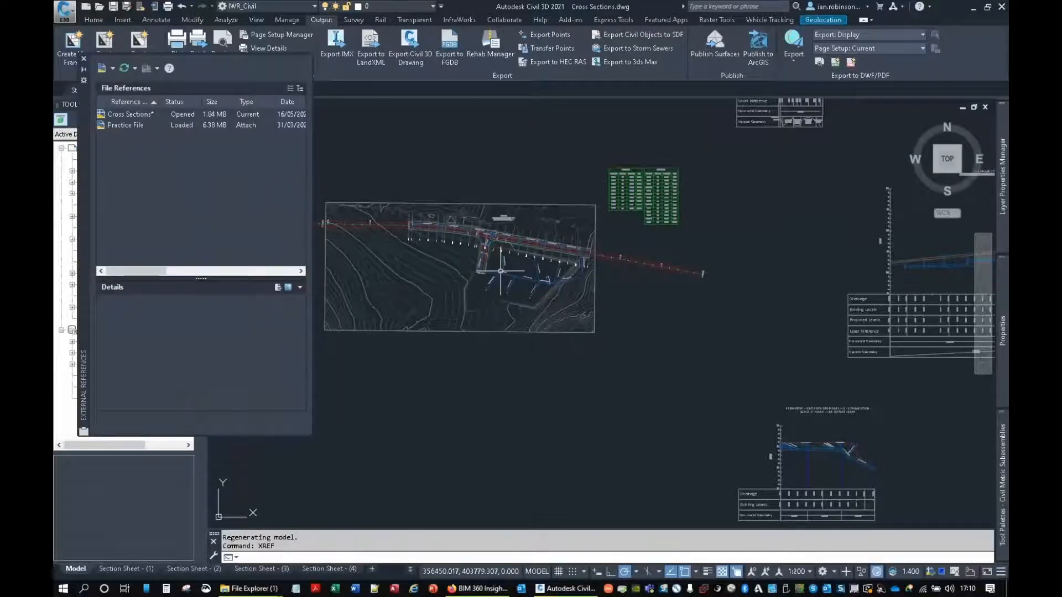
click(84, 59)
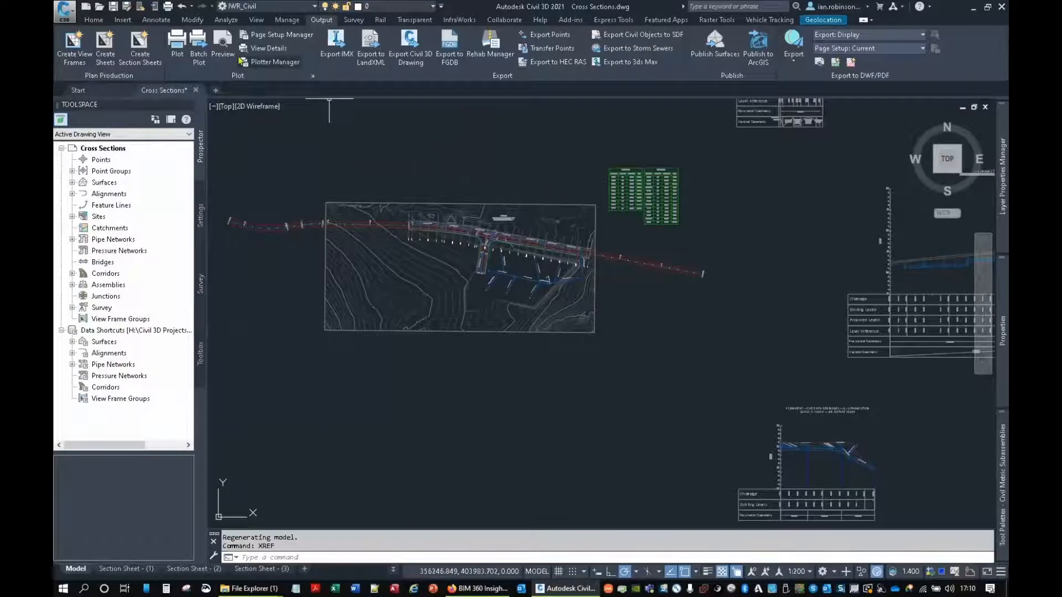
Step: Check the source file and path of centerline alignment 1 in the Data Shortcut Manager
click(285, 21)
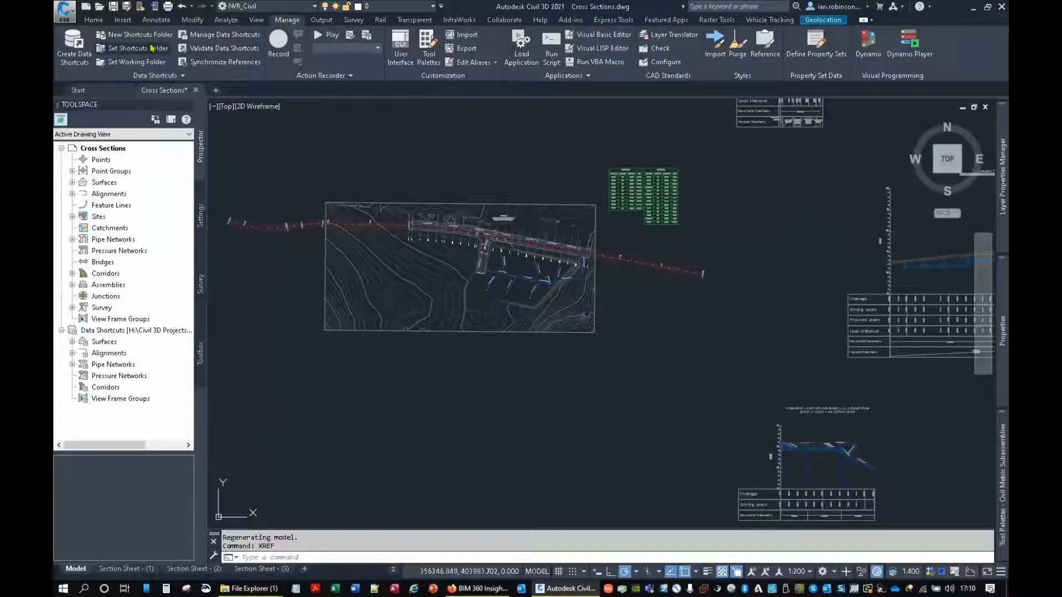
click(218, 38)
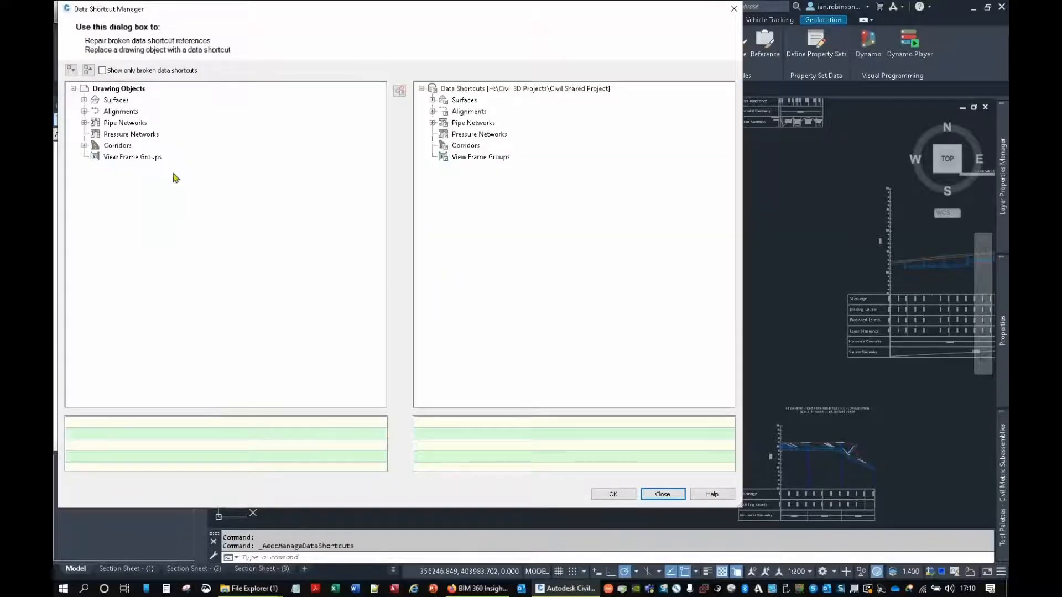
click(433, 112)
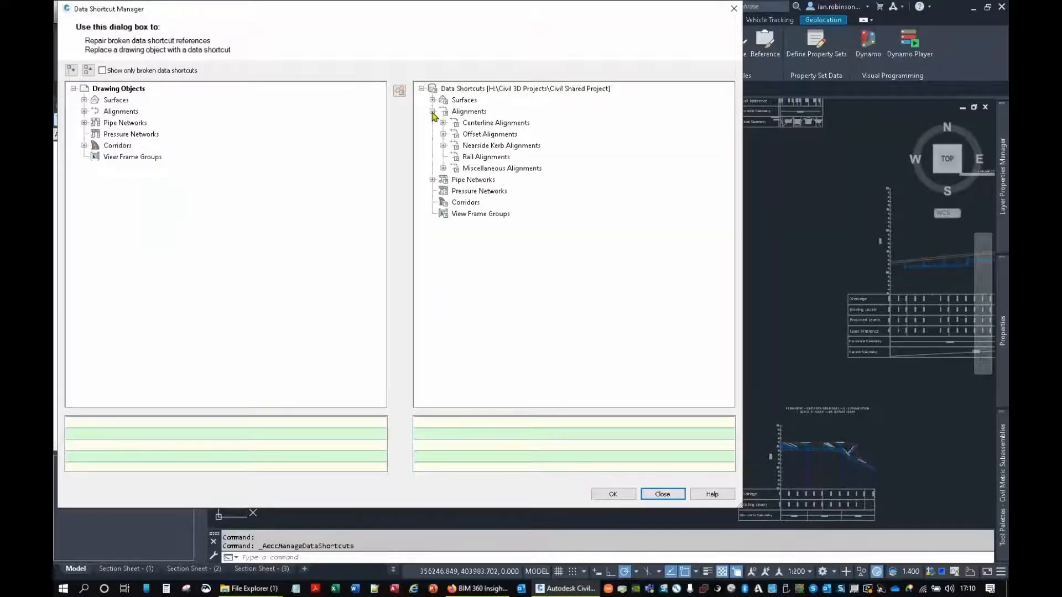
click(443, 123)
click(474, 134)
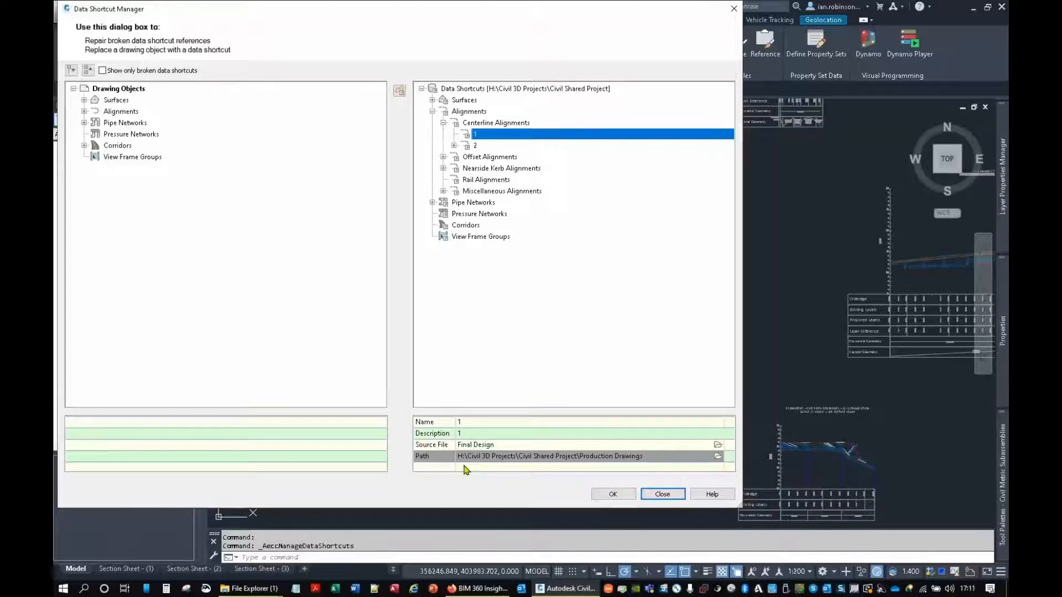
click(662, 494)
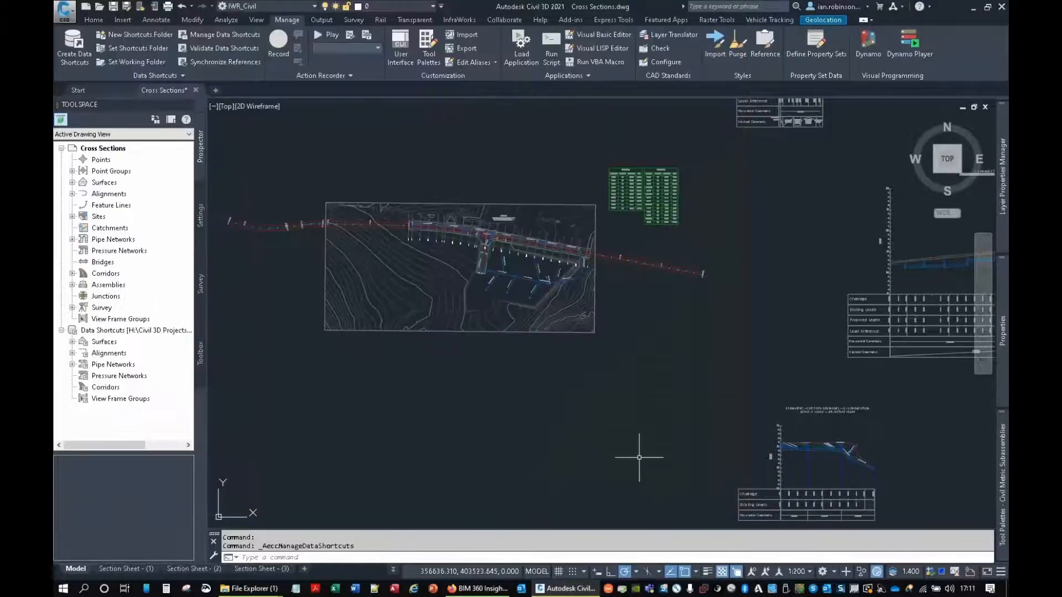
Step: Save Cross Sections.dwg to BIM 360 in BIMUP Project Civil, under Project Files > Civil 3D Drawings > Production Drawings
click(64, 12)
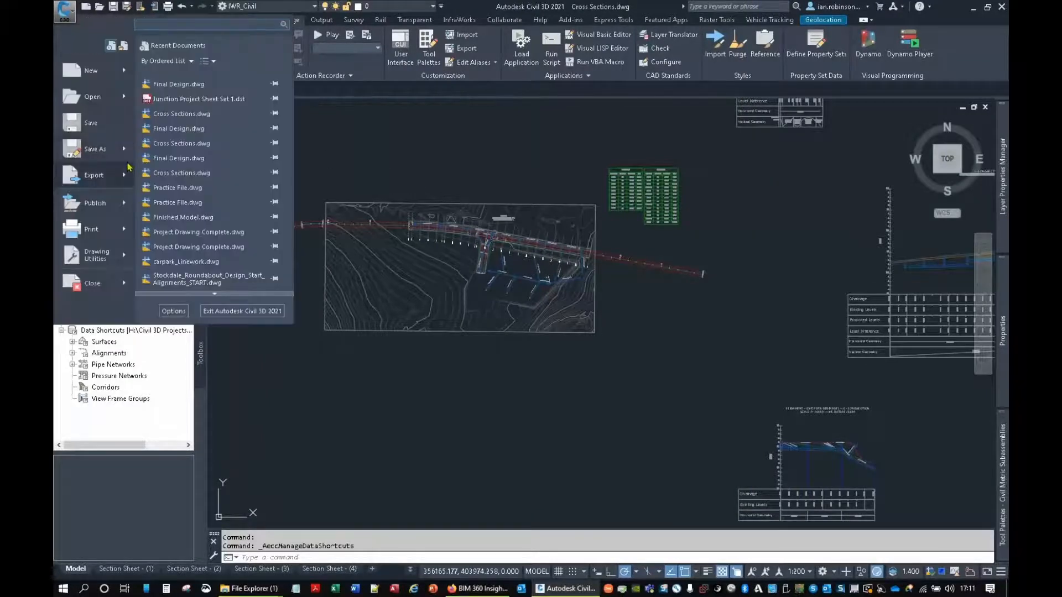
click(109, 150)
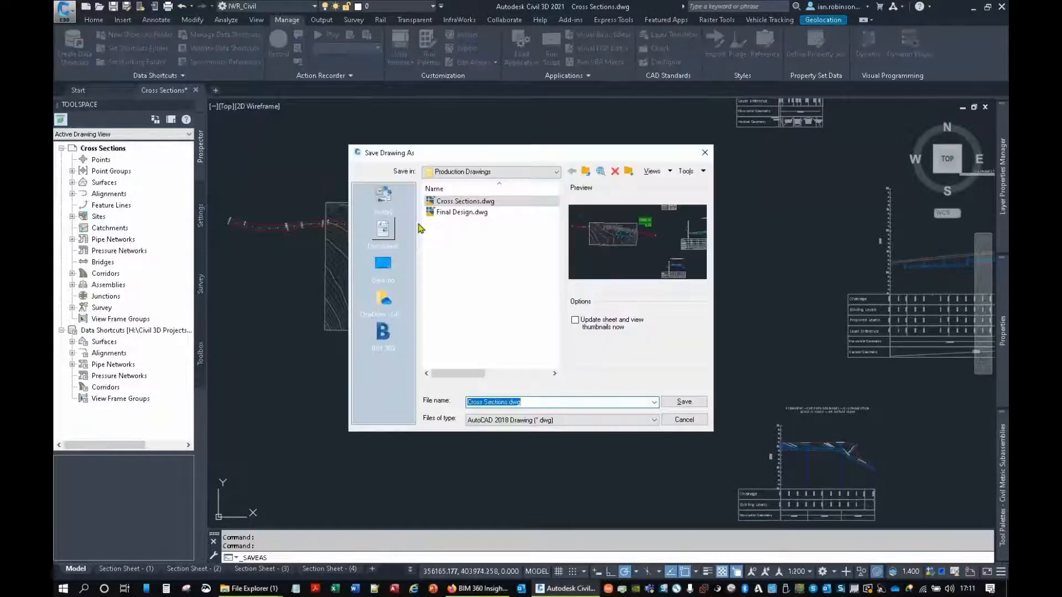
click(383, 332)
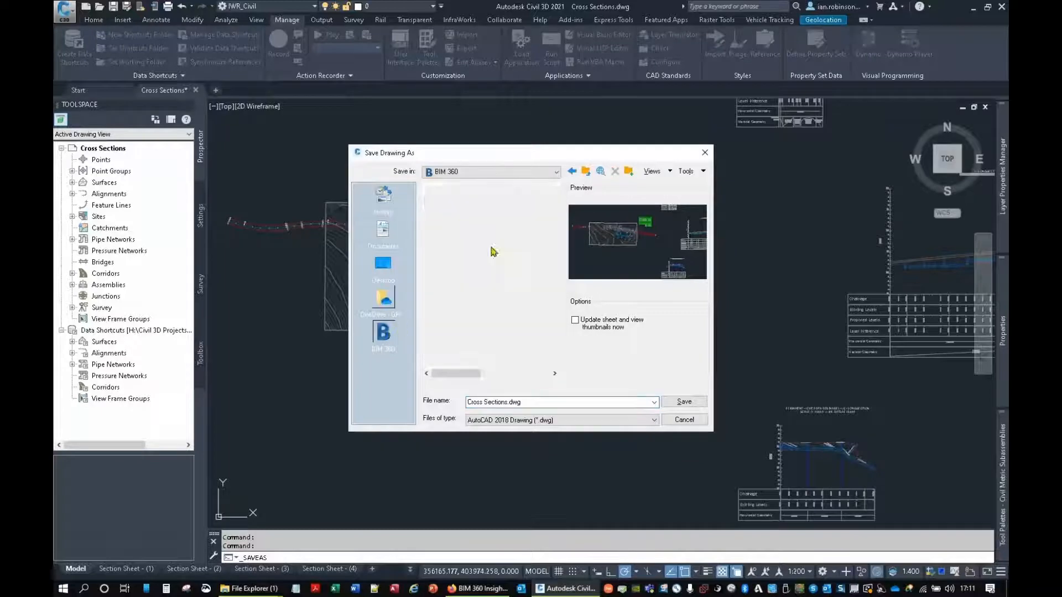
double_click(481, 212)
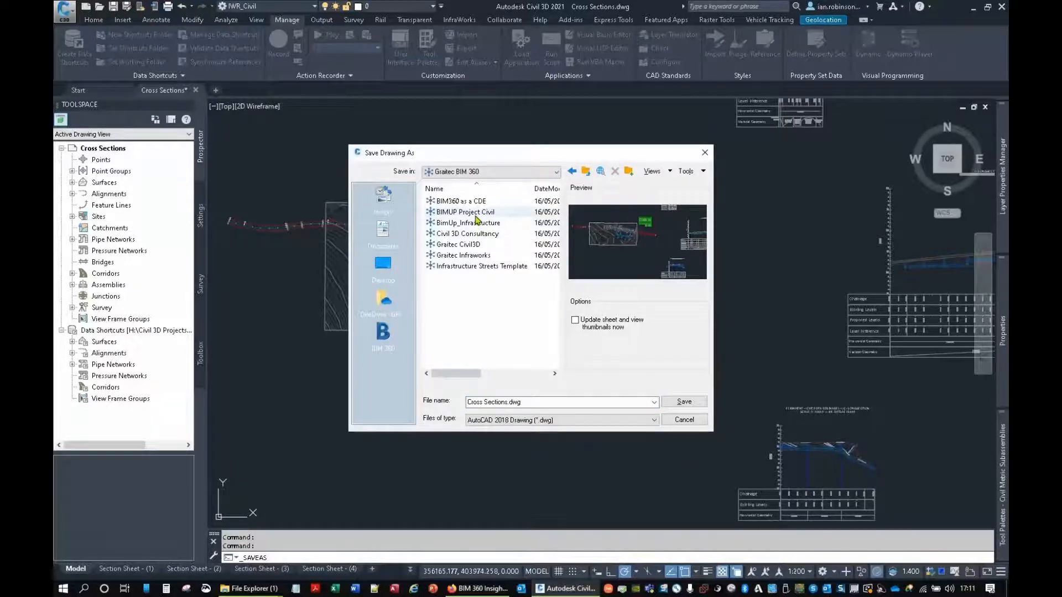
double_click(475, 214)
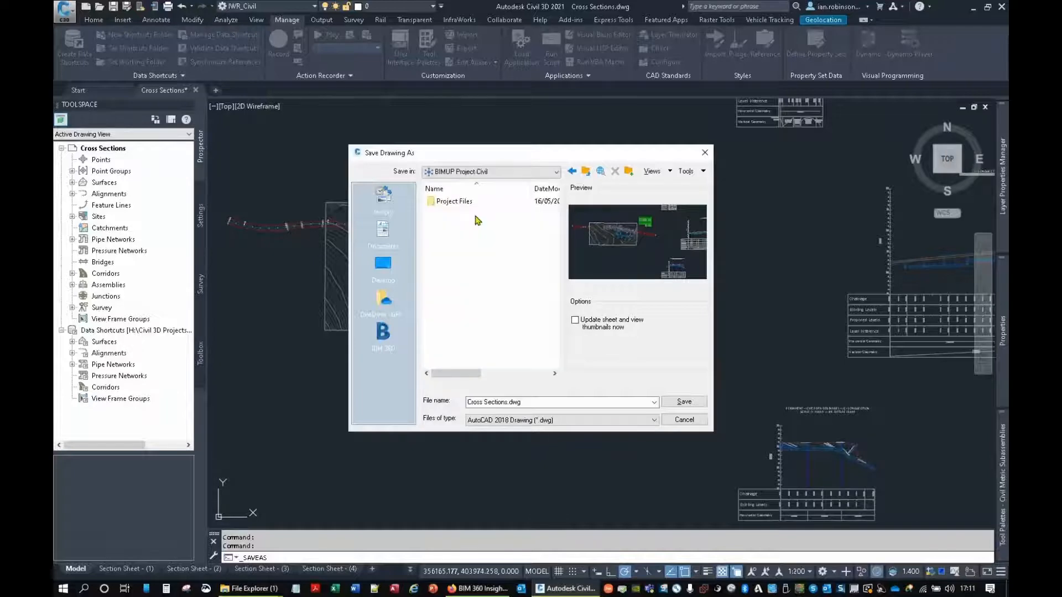
double_click(462, 203)
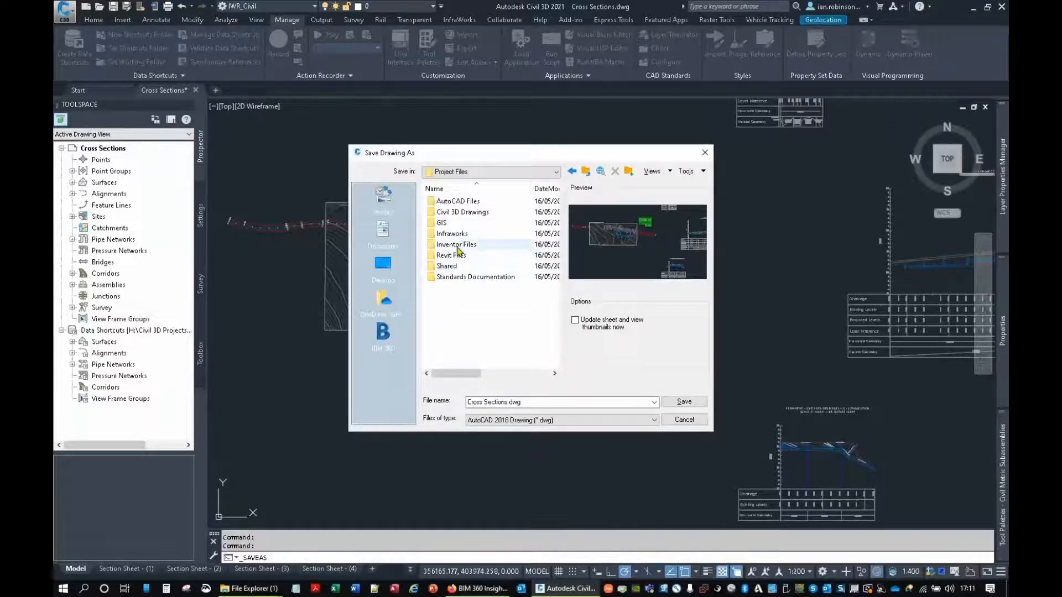
double_click(462, 212)
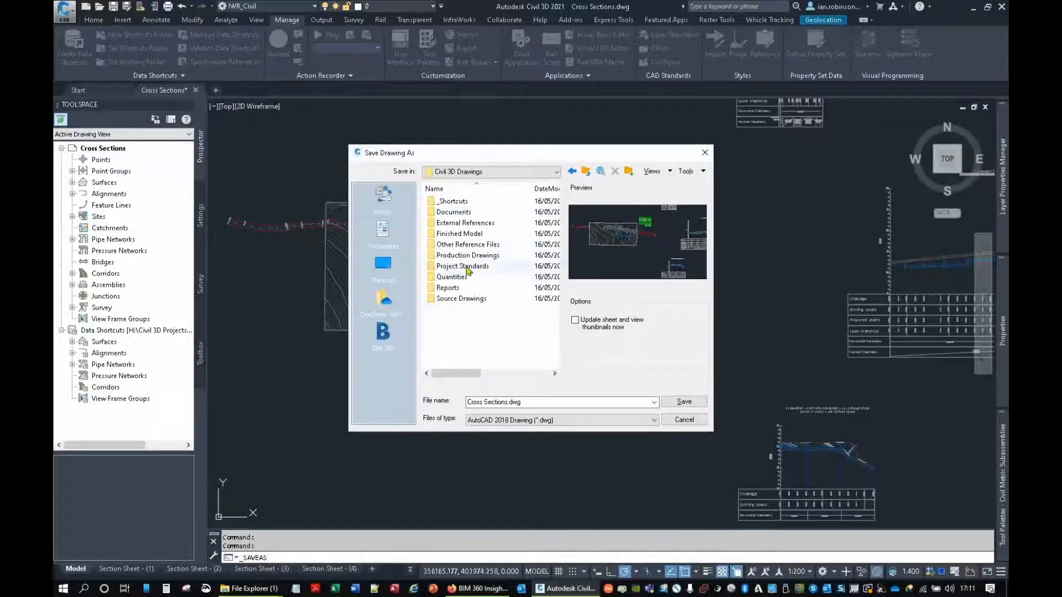
double_click(467, 256)
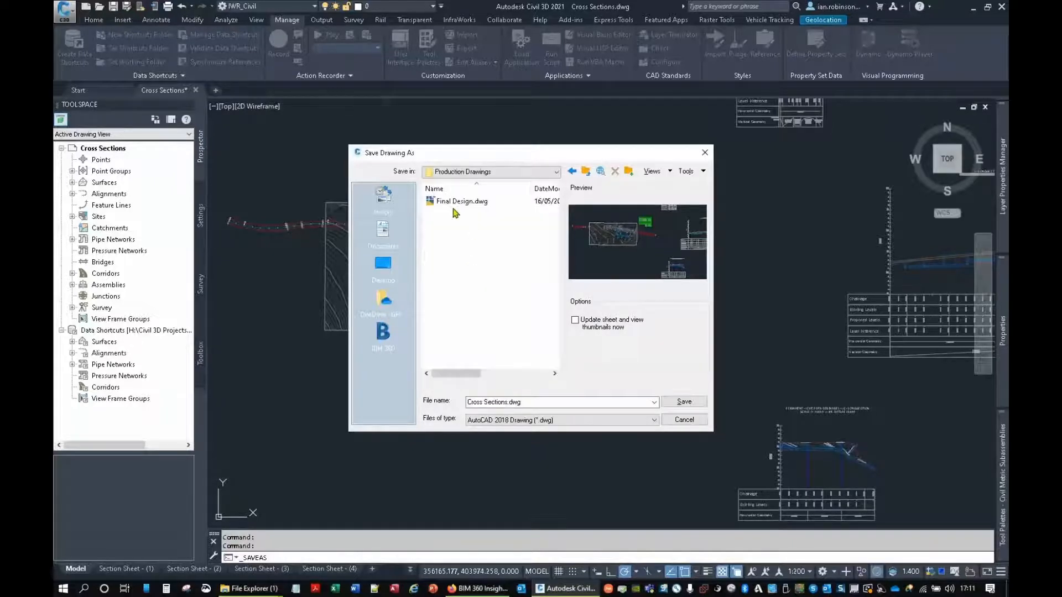
click(676, 402)
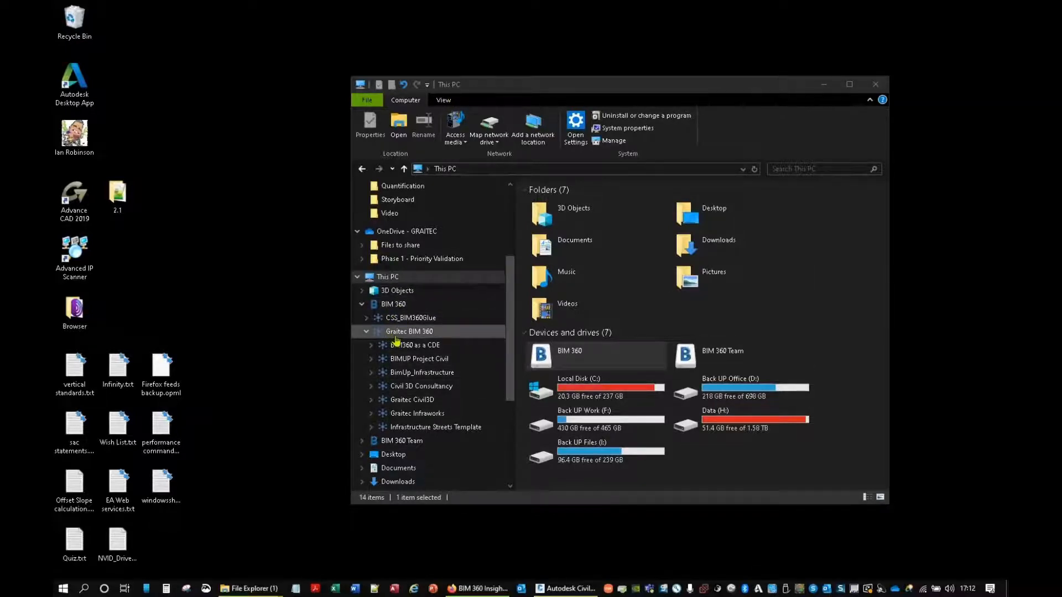
Step: In File Explorer, browse BIMUP Project Civil to Project Files > Civil 3D Drawings > Production Drawings to check the saved drawings
click(420, 361)
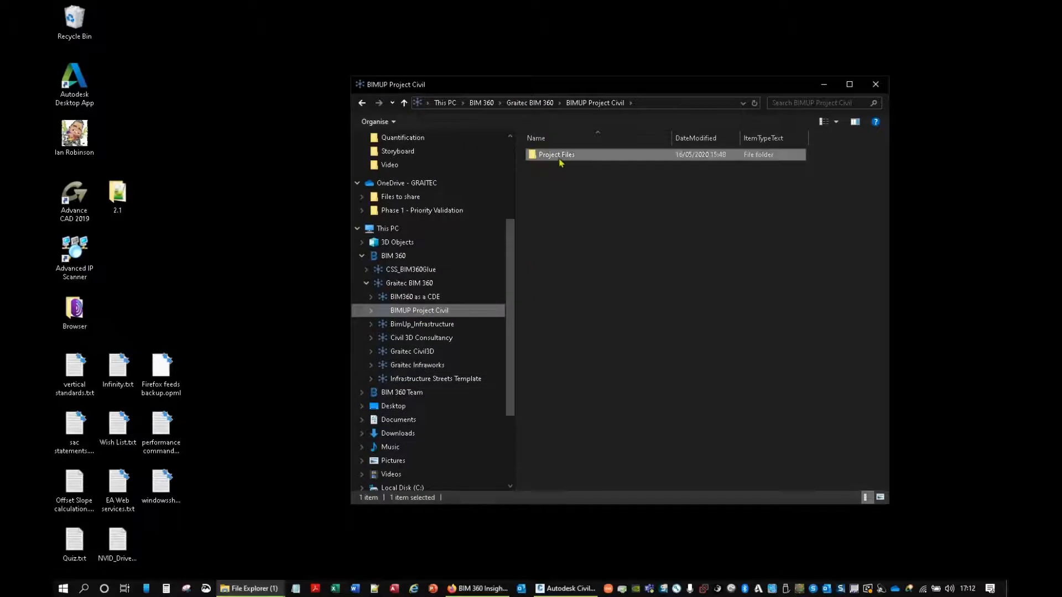
double_click(559, 157)
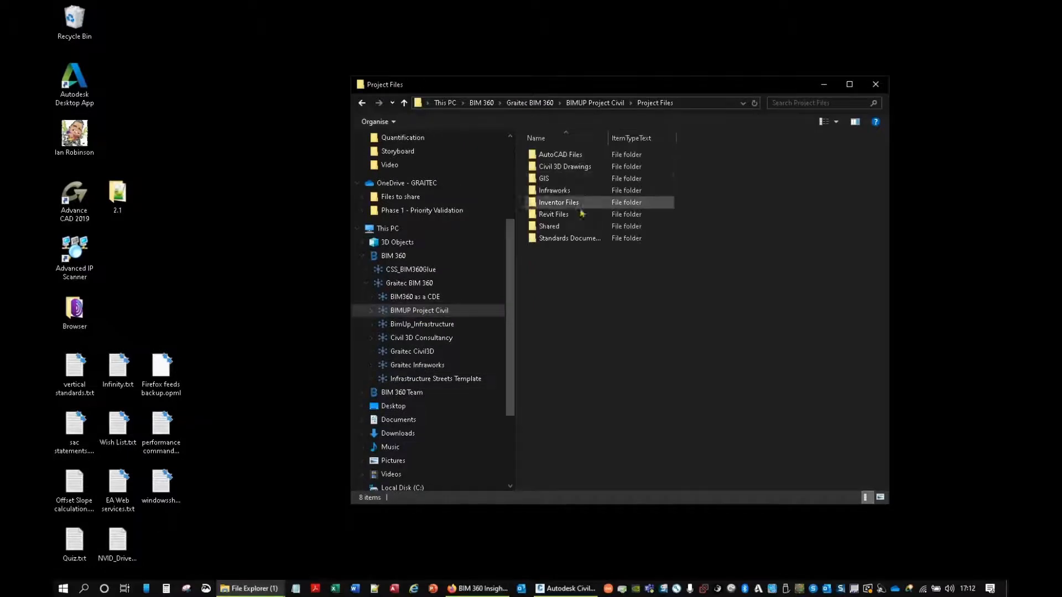
double_click(563, 167)
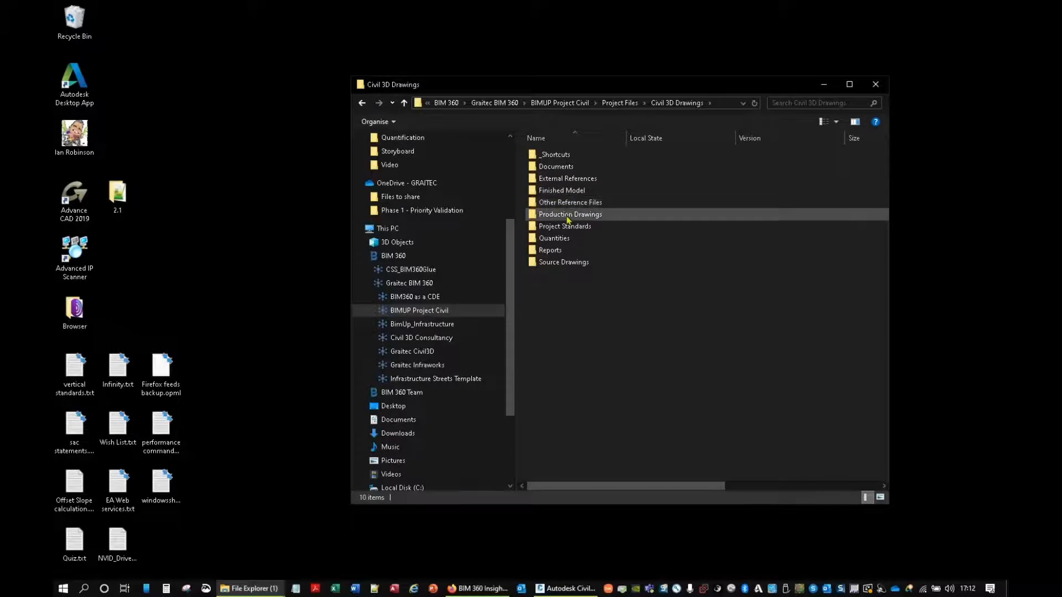
click(567, 216)
double_click(565, 215)
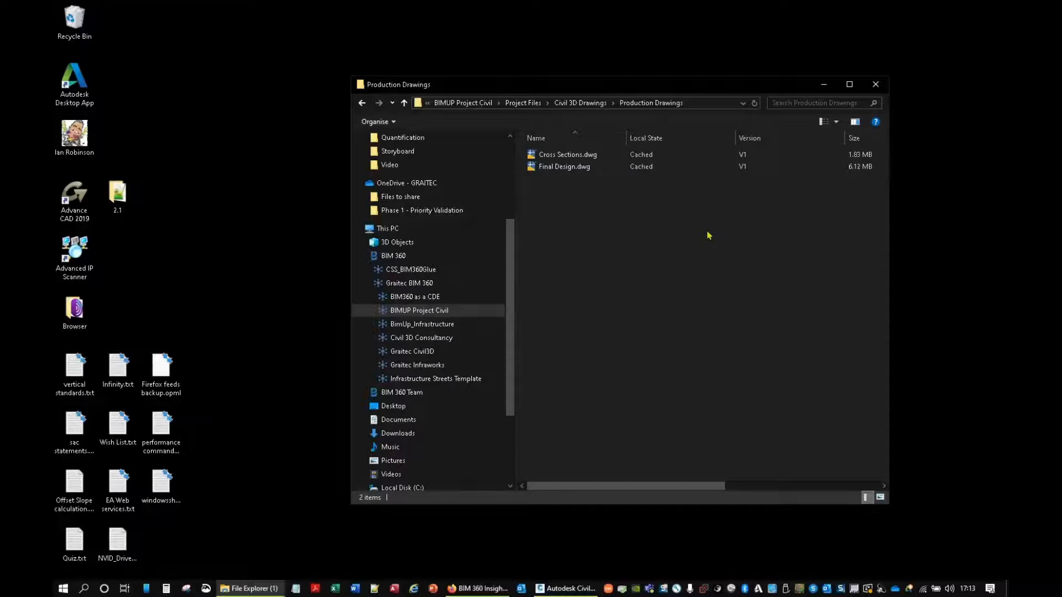
Step: Switch to BIM 360 in the browser and show the Production Drawings folder of BIMUP Project Civil in Document Management
click(479, 589)
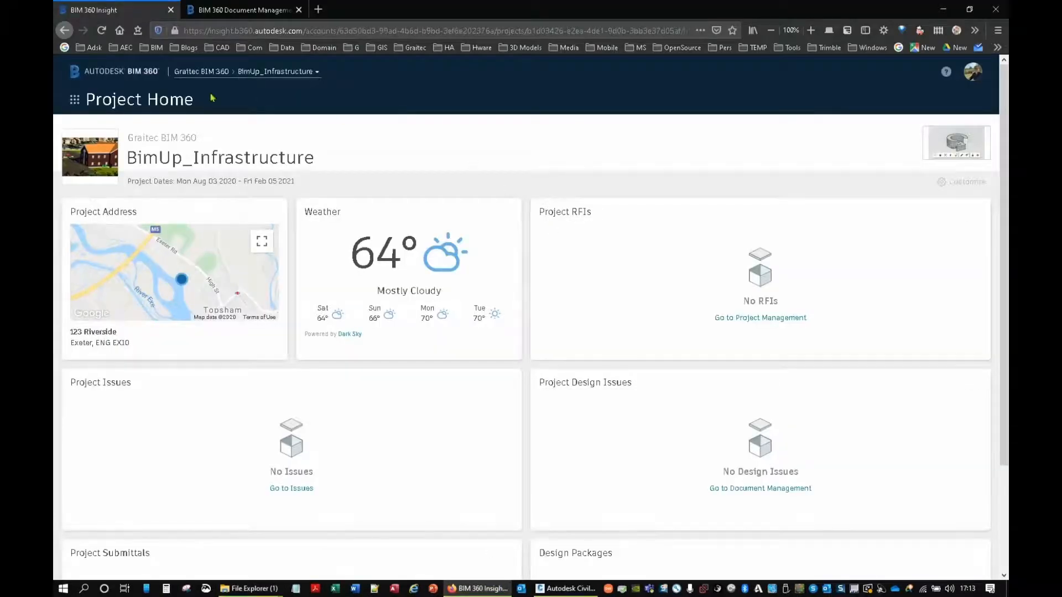
click(205, 74)
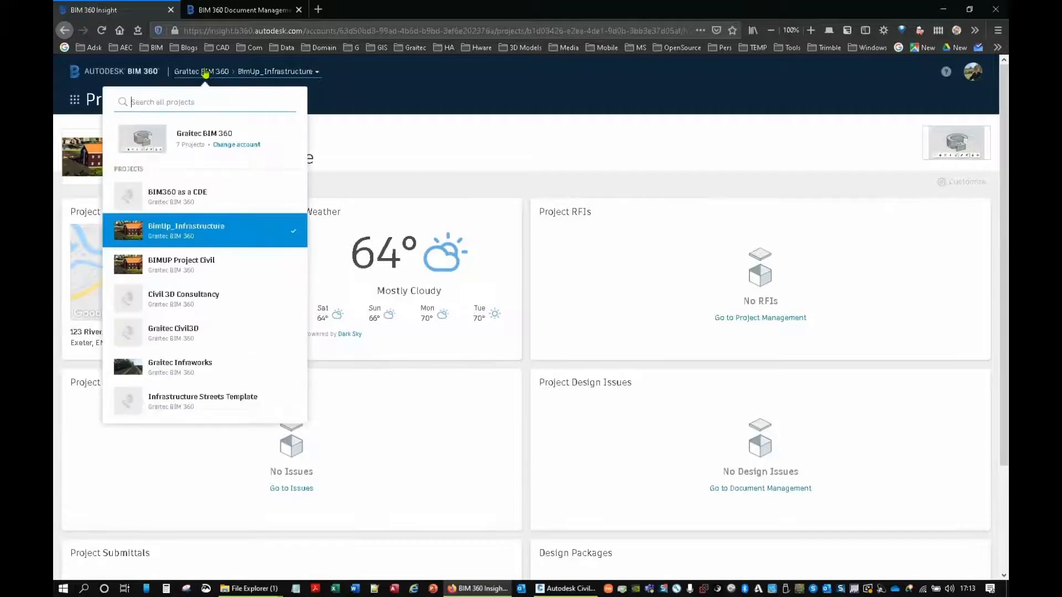
click(190, 263)
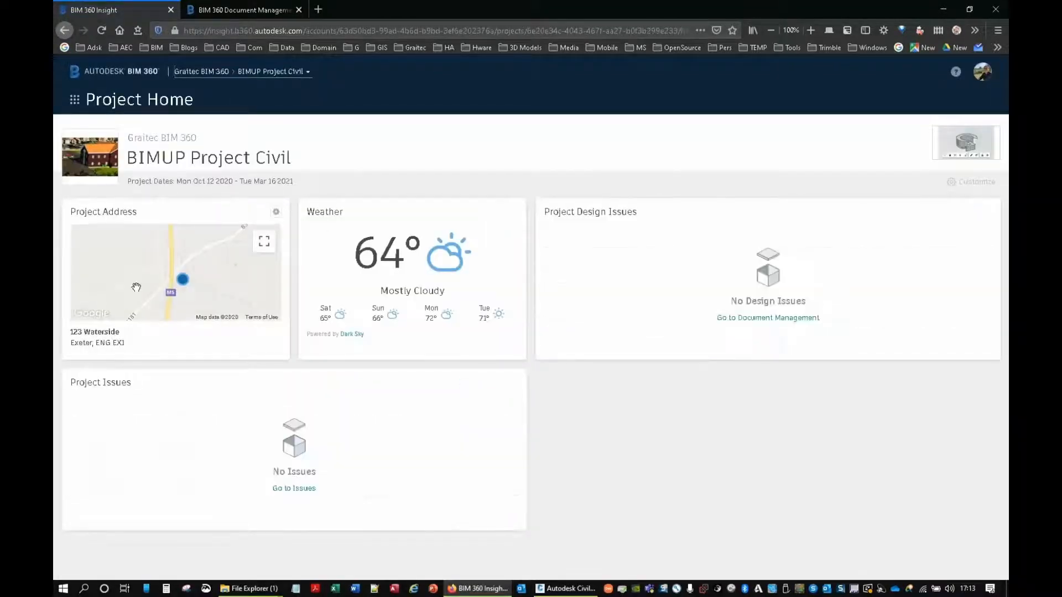
click(78, 103)
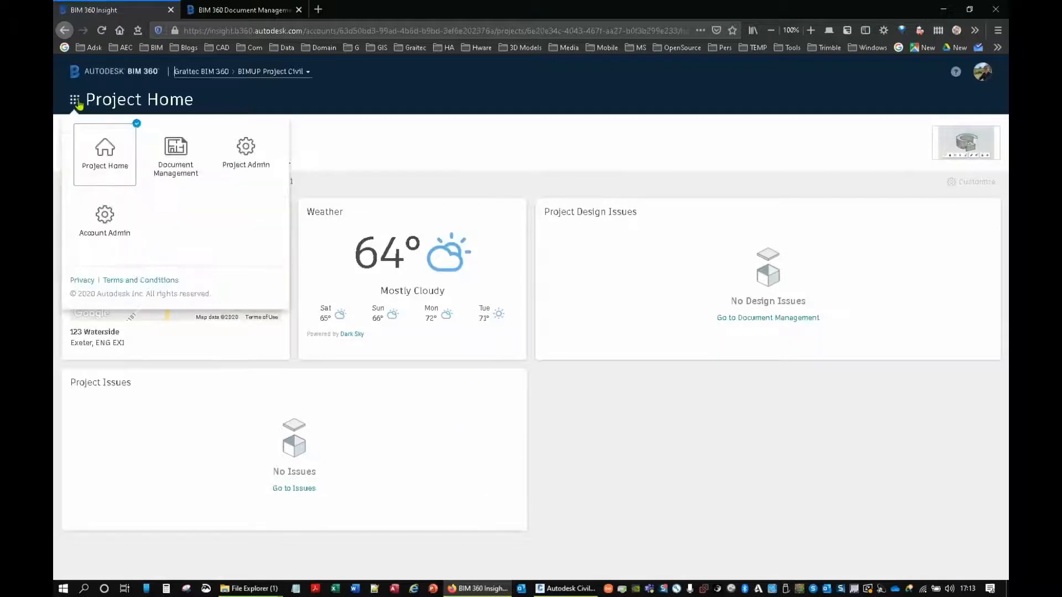
click(172, 154)
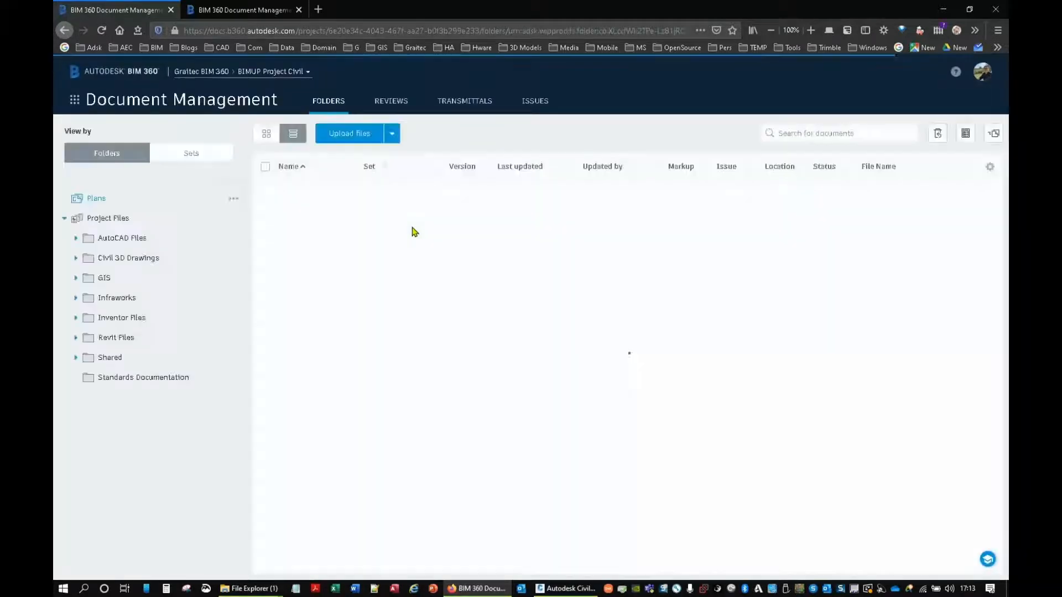
click(120, 262)
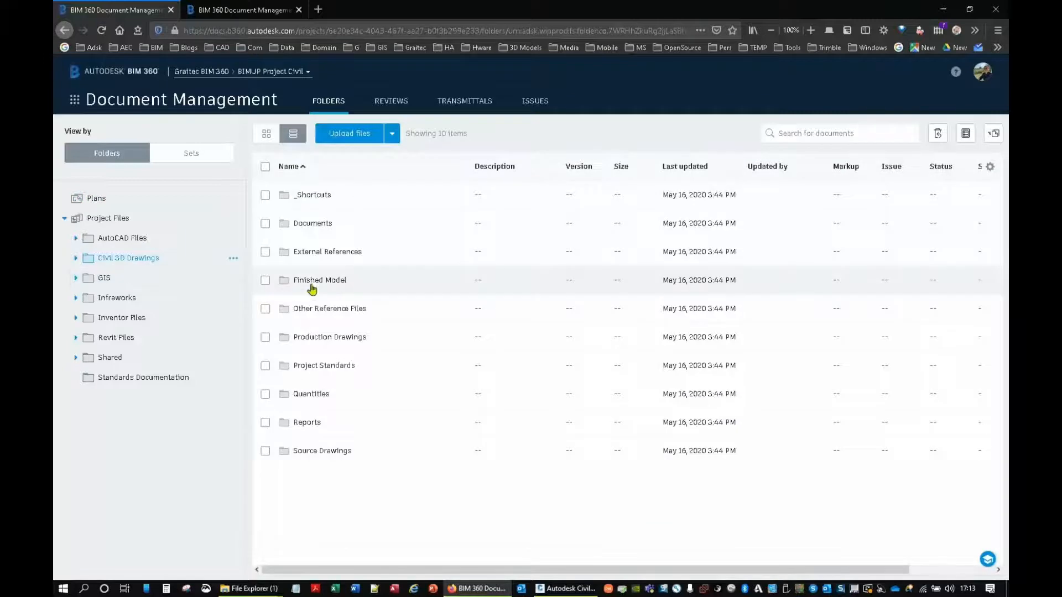
click(338, 338)
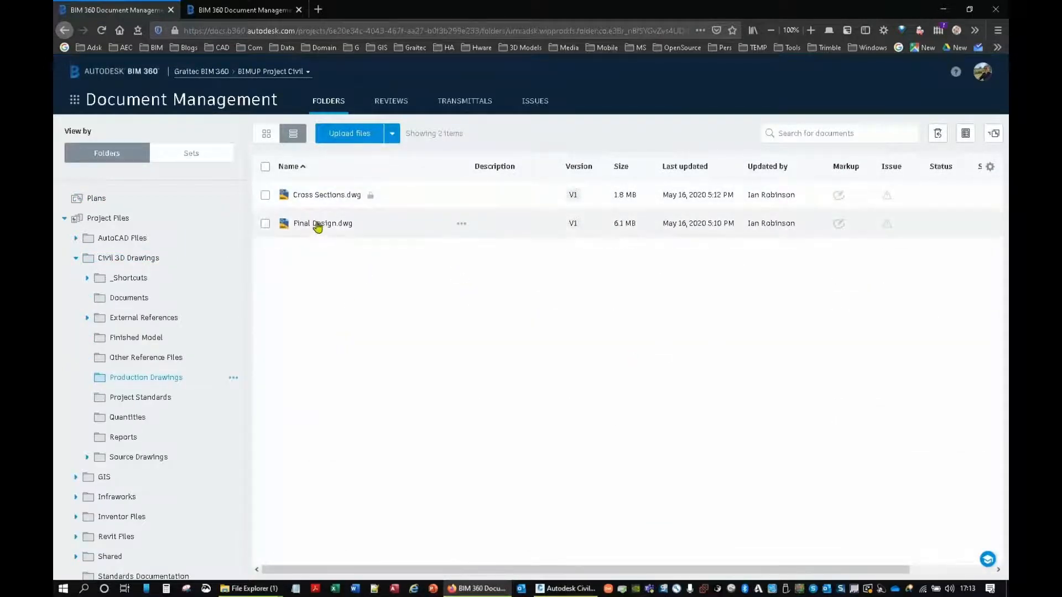
Step: View Section Sheet - (1) of Cross Sections.dwg, examine a cross section and its level table, and minimise the browser
click(319, 196)
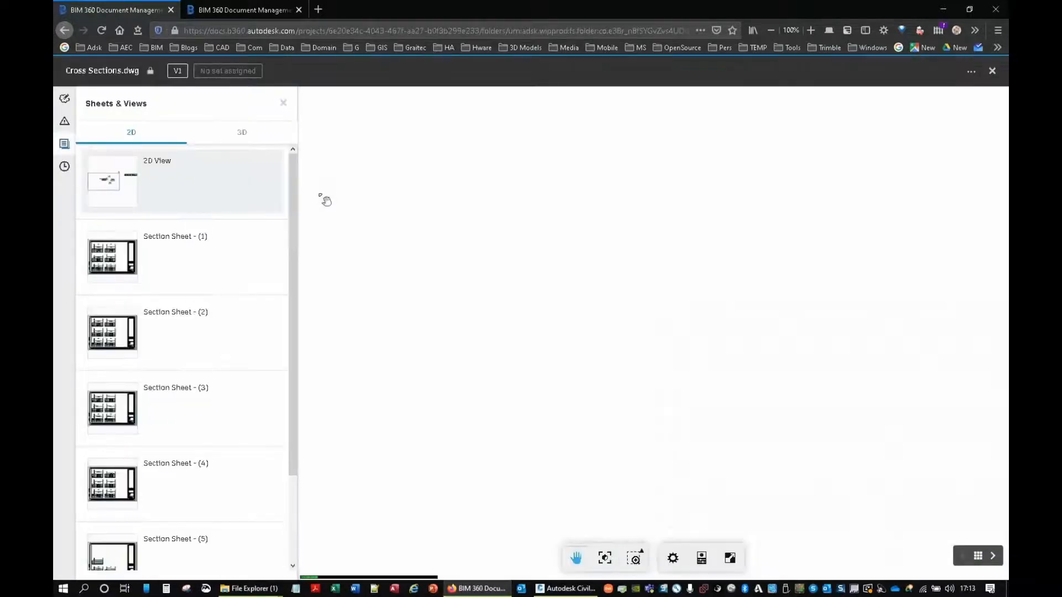
click(112, 271)
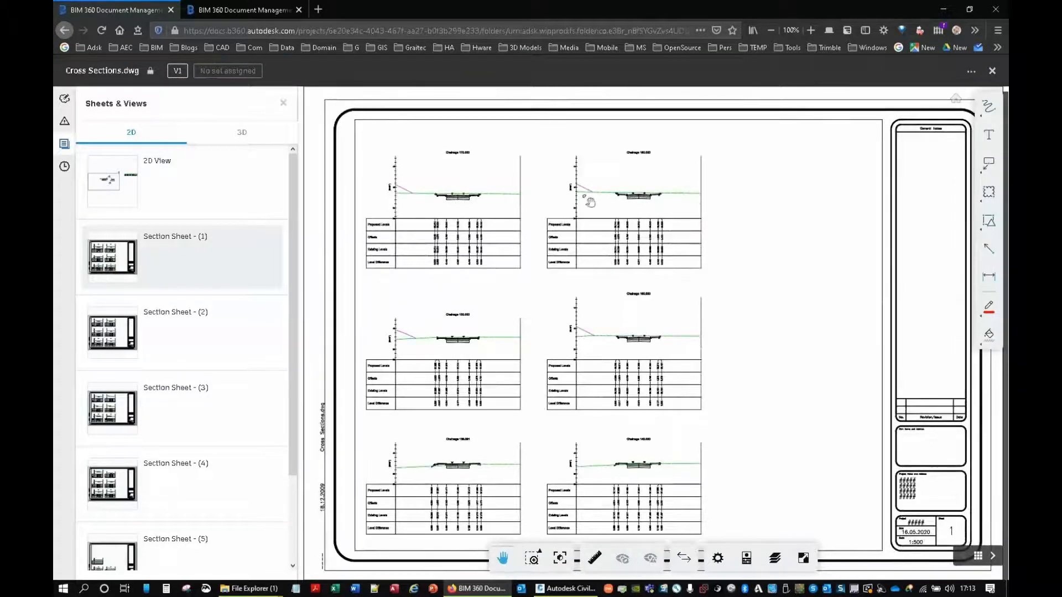
scroll(590, 202, up, 10)
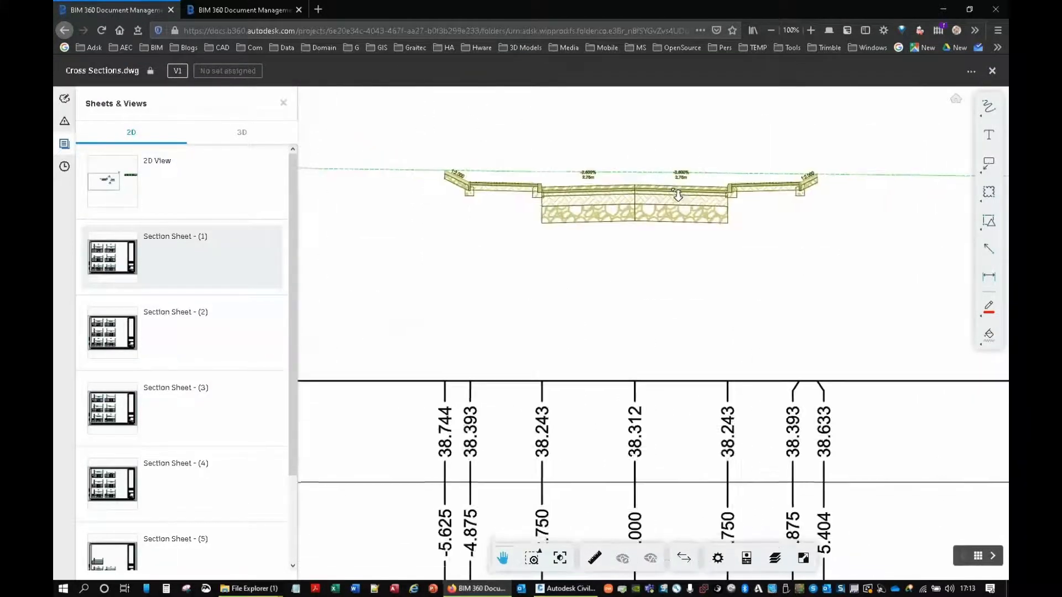
mouse_move(540, 291)
mouse_down()
mouse_move(696, 339)
mouse_move(690, 357)
mouse_move(457, 143)
mouse_move(447, 123)
mouse_up()
drag(668, 334, 636, 199)
scroll(640, 272, down, 3)
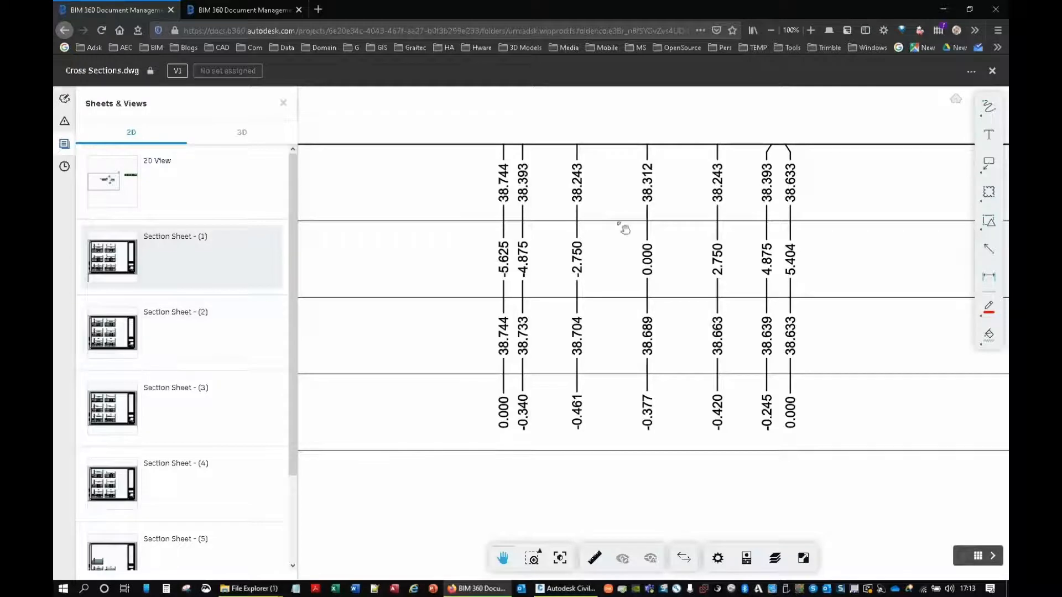
click(943, 8)
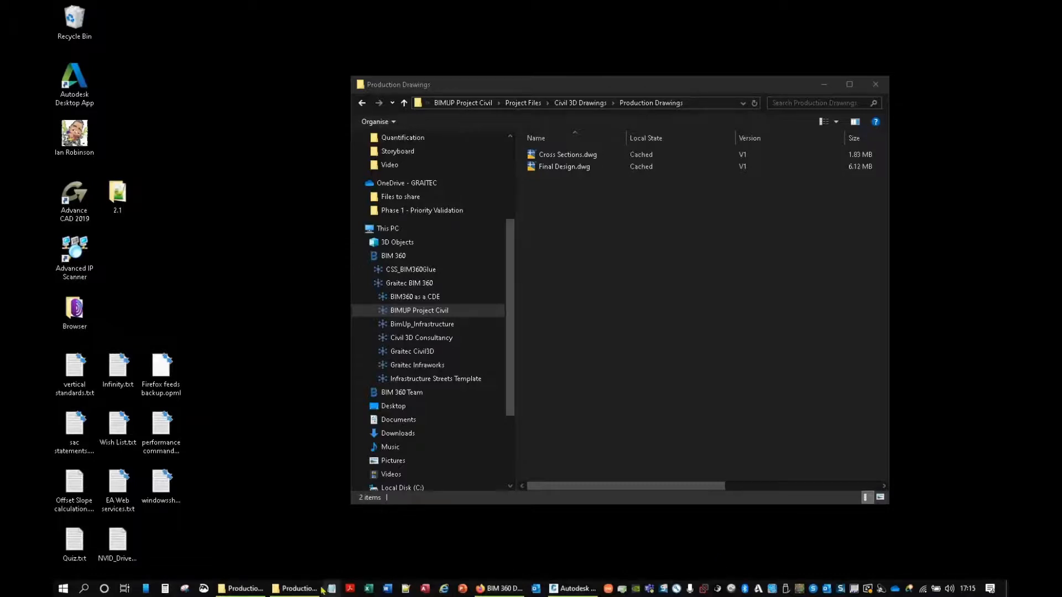
Step: In File Explorer, bring up the local Production Drawings window and browse the cloud window to Graitec BIM 360 > BimUp_Infrastructure > Project Files
click(242, 588)
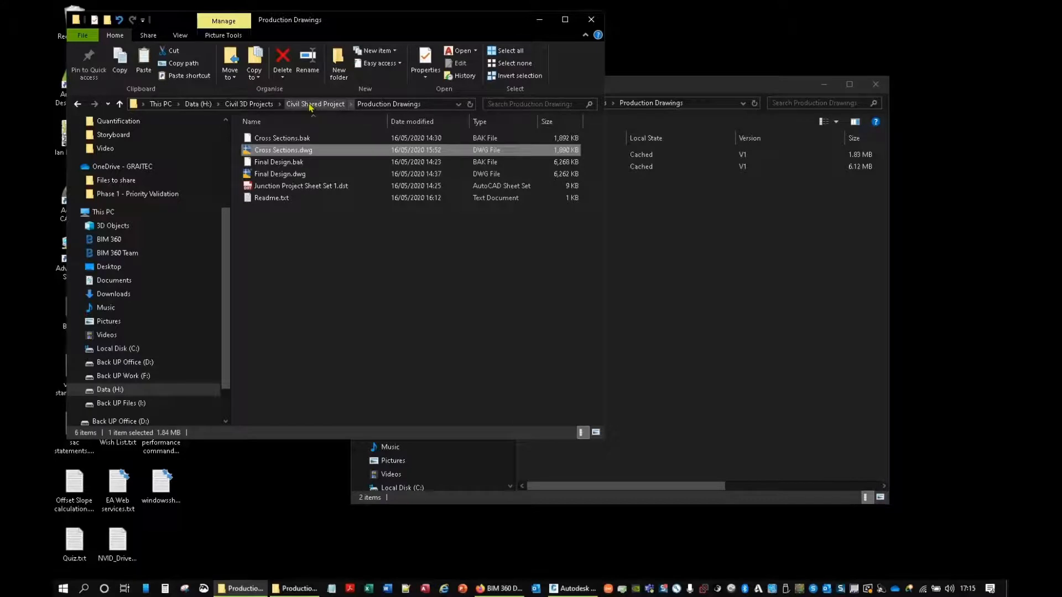
click(673, 261)
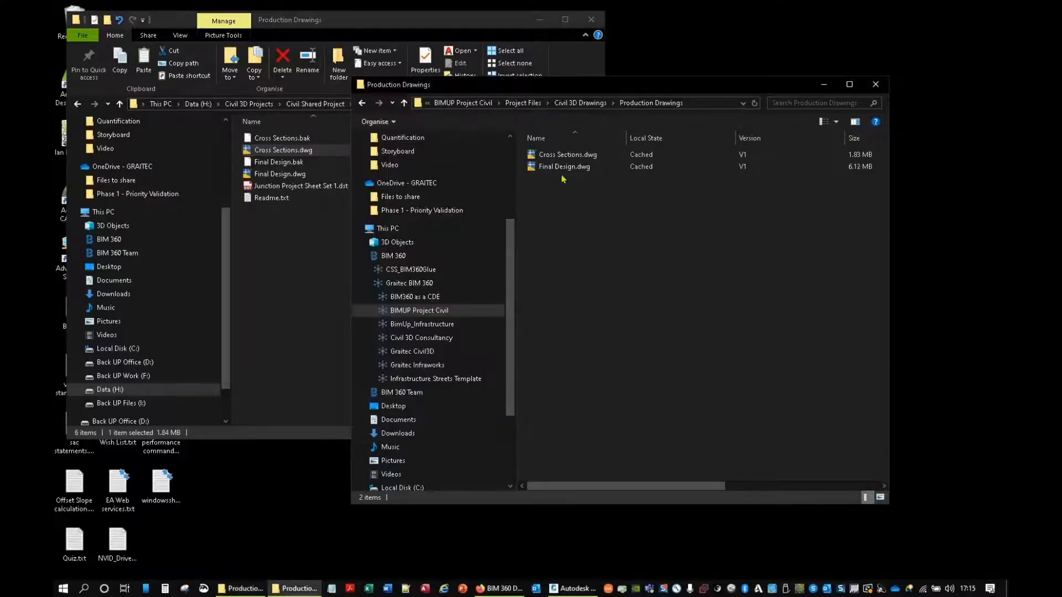
click(463, 103)
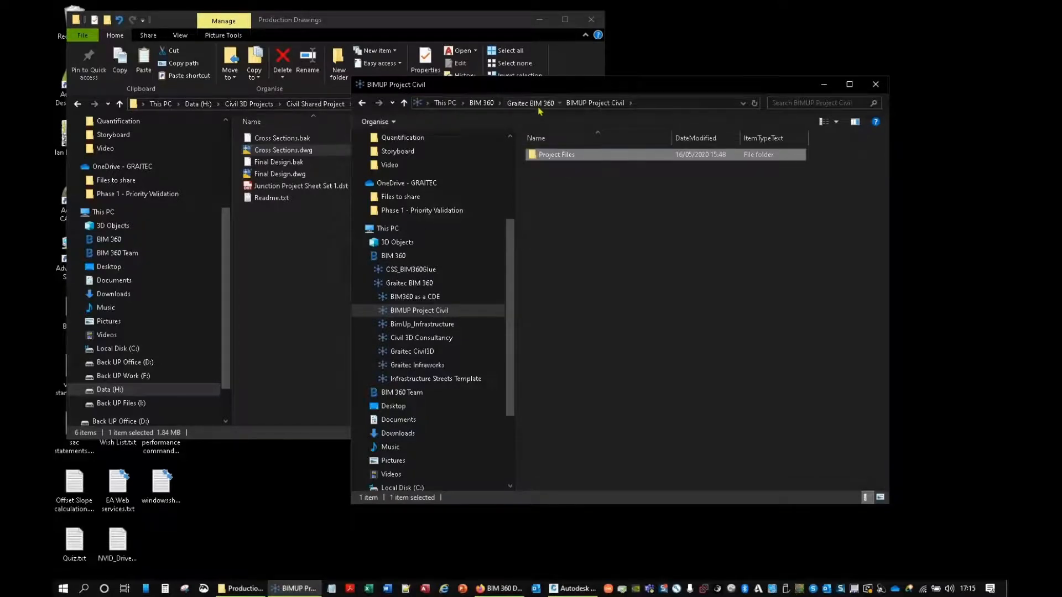
click(530, 103)
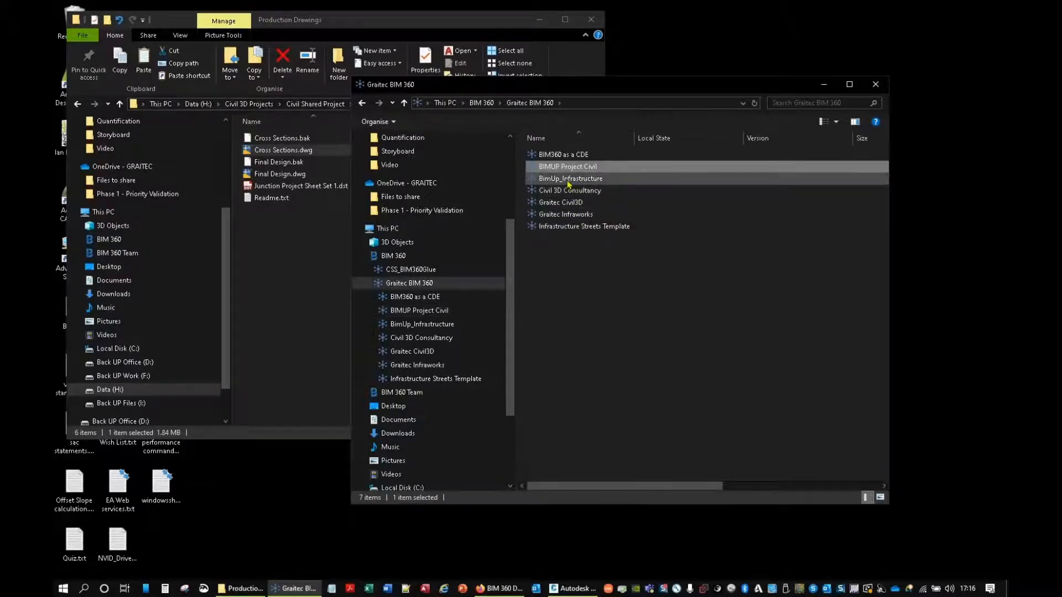
click(568, 180)
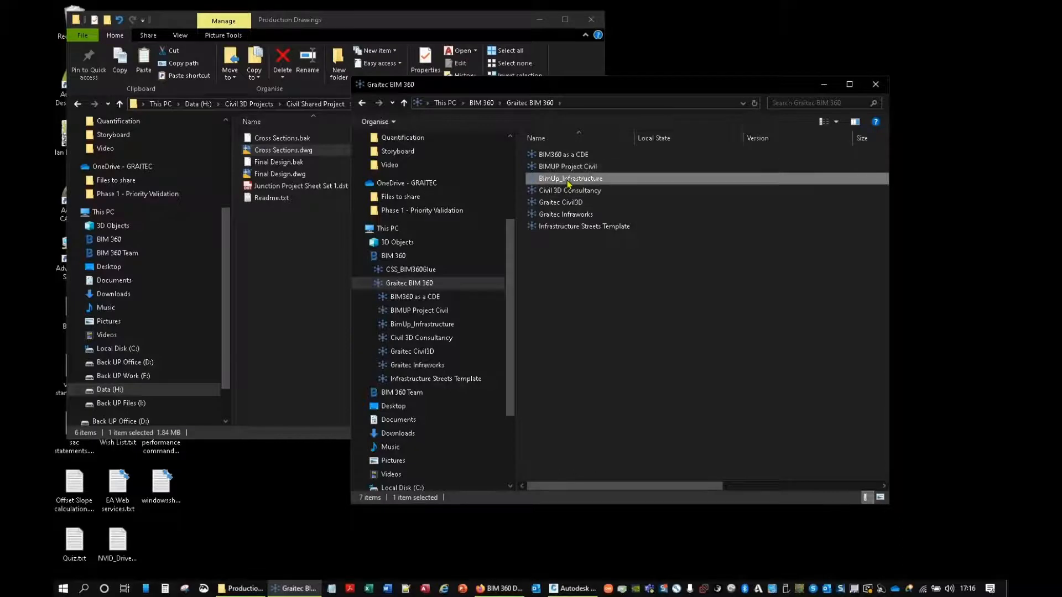
double_click(568, 181)
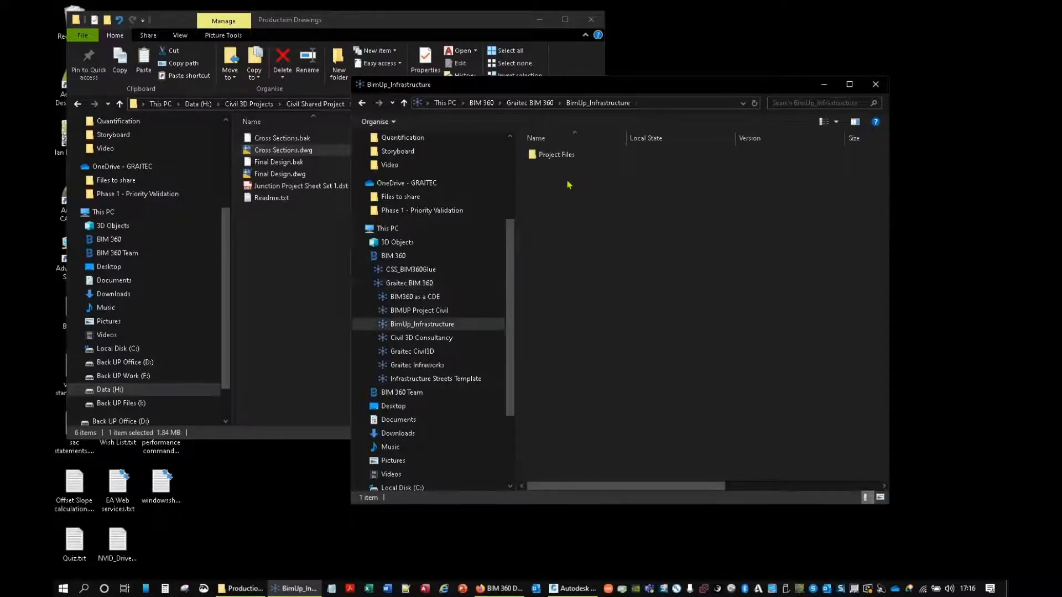
double_click(553, 155)
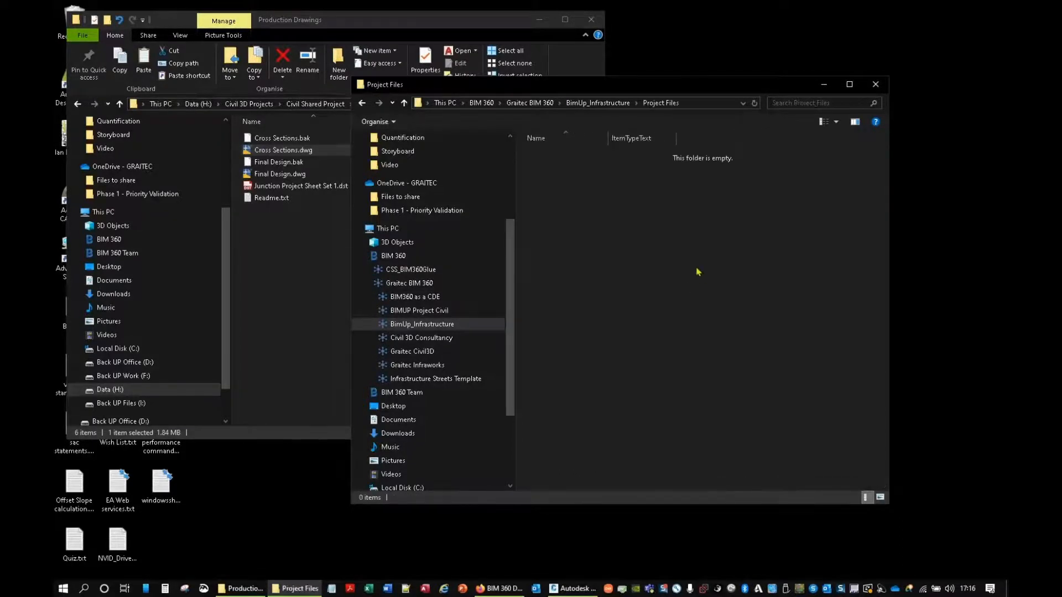
Step: Switch to BIM 360 in the browser, show the Project Files folder of BimUp_Infrastructure in Document Management, and minimise the browser
click(499, 588)
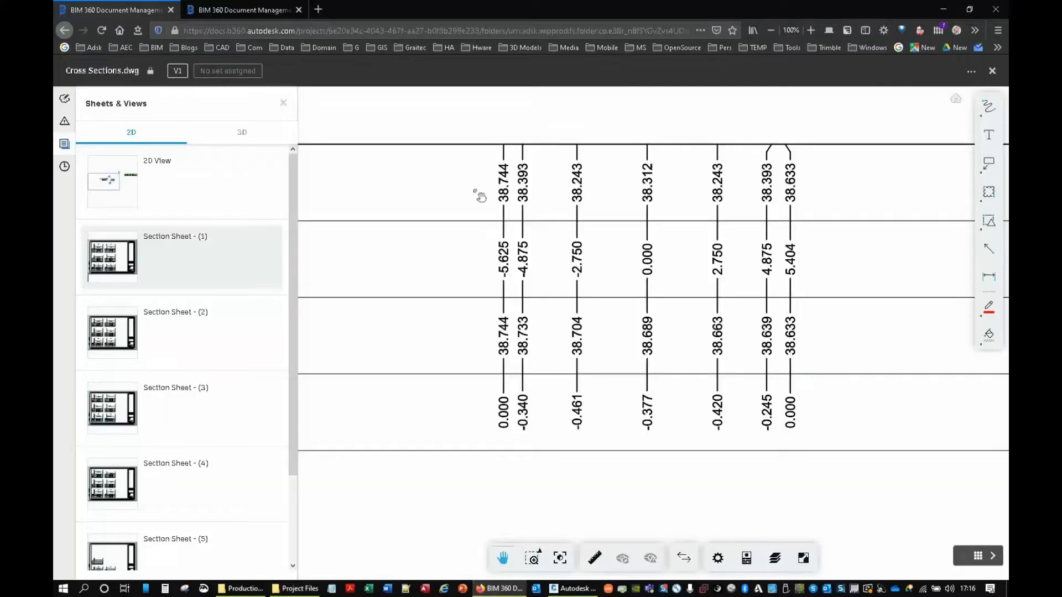
key(alt+Left)
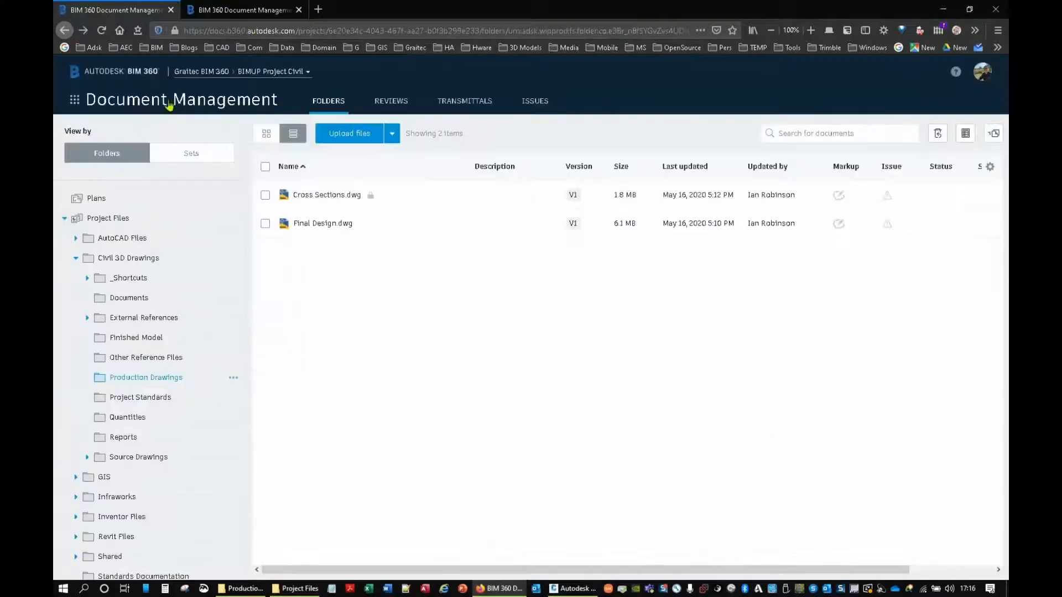
click(184, 73)
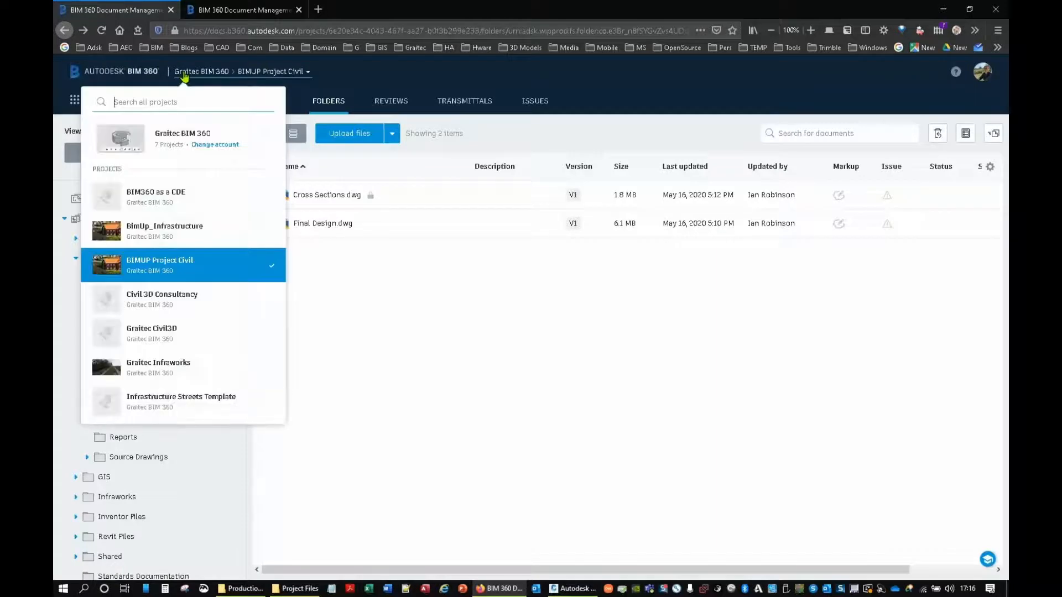
click(166, 263)
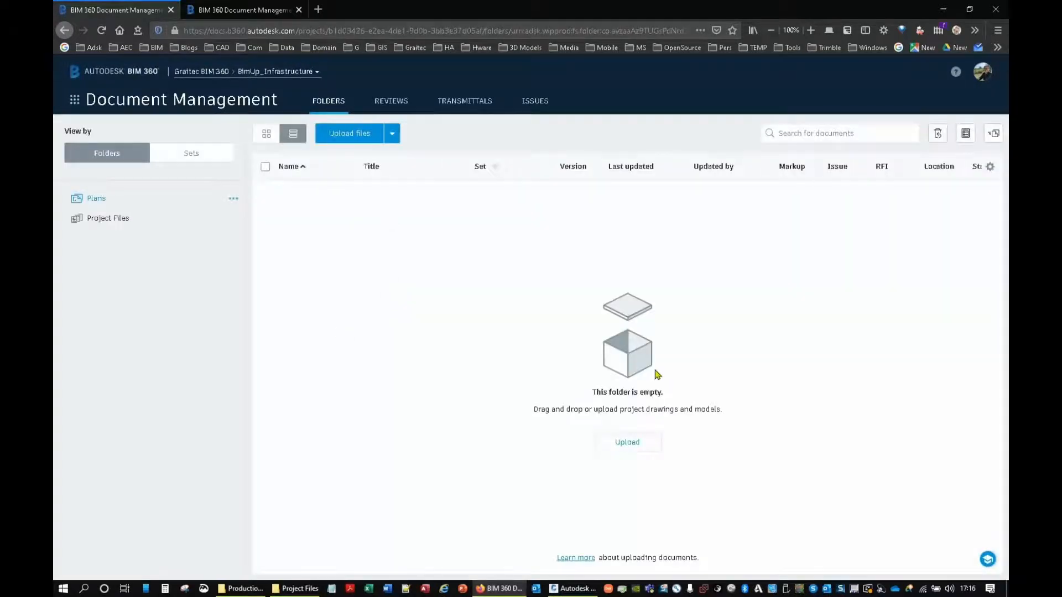
click(89, 220)
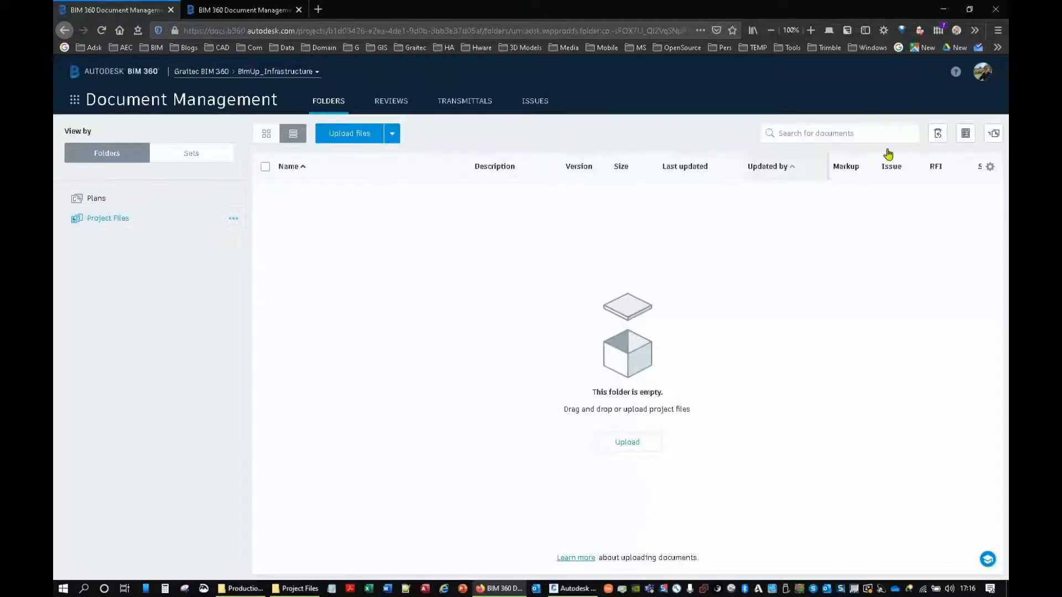
click(202, 76)
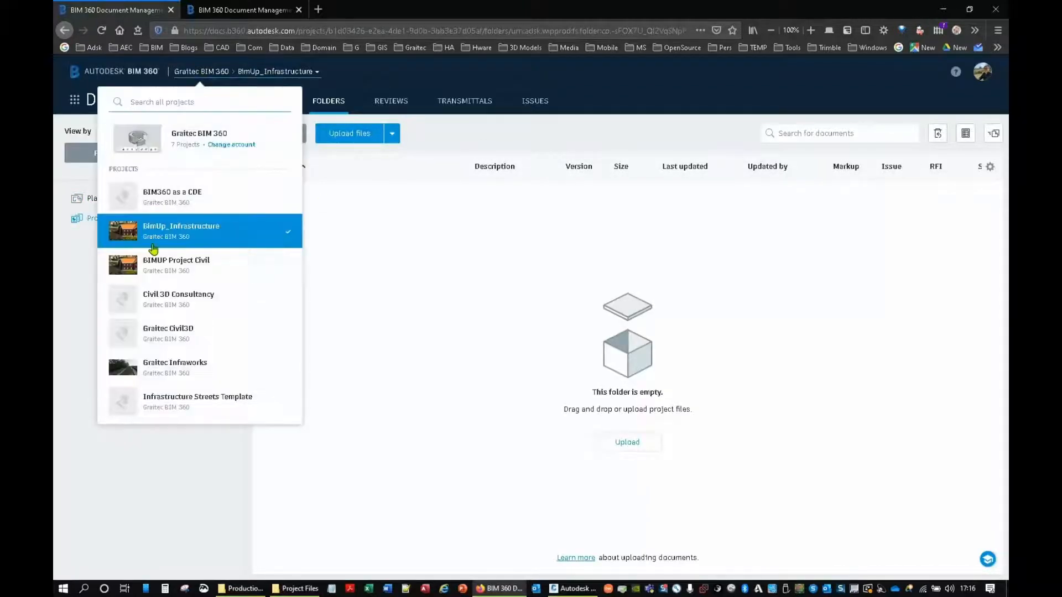
click(147, 267)
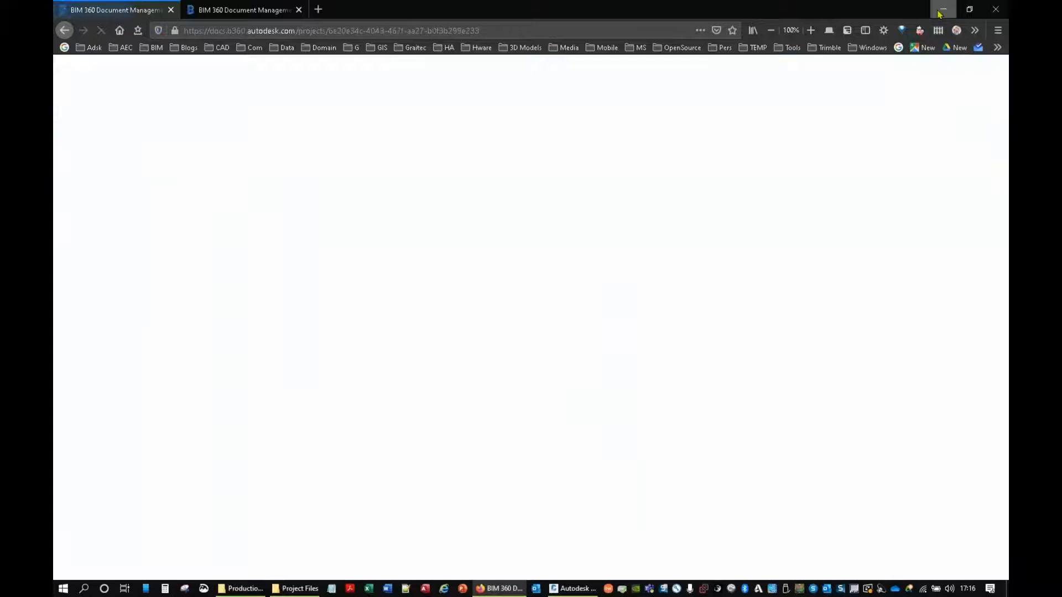
click(940, 11)
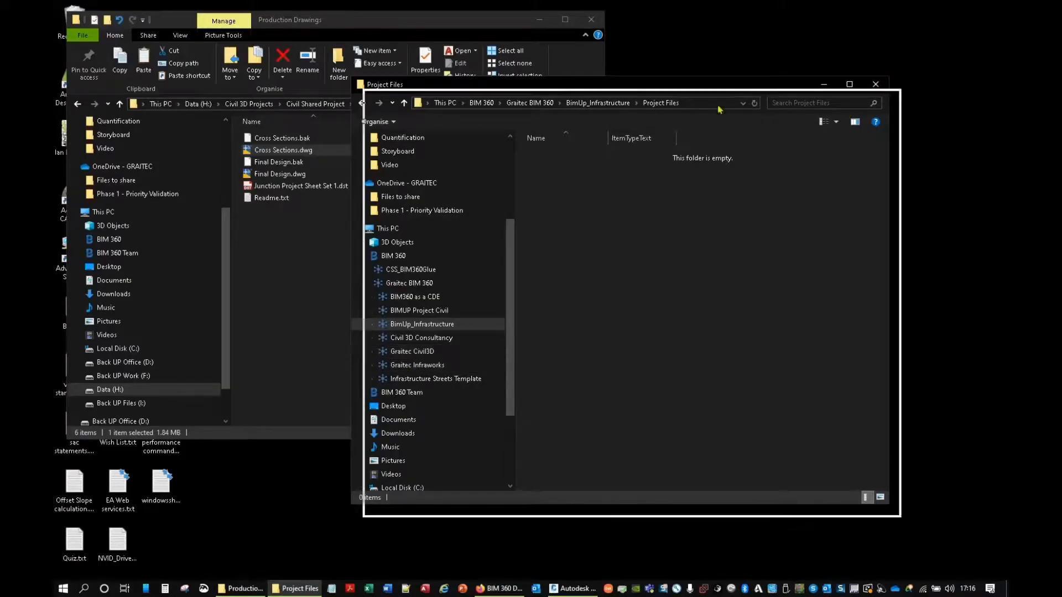
Step: Browse the local Civil 3D Projects folder to Civil Shared Project > Architectural and view its Readme.txt
drag(763, 124, 764, 123)
click(337, 23)
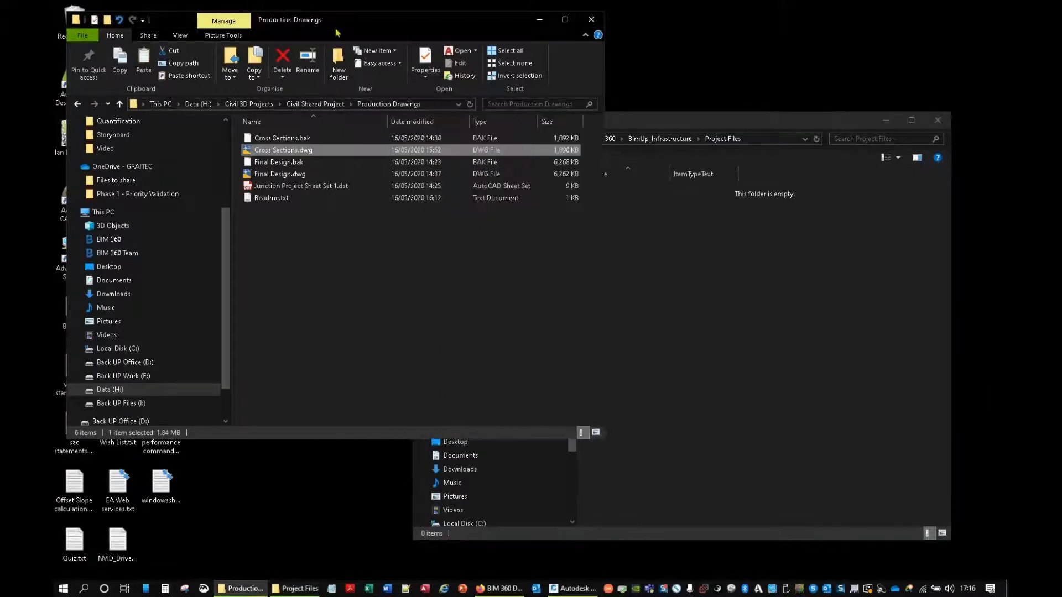
click(249, 105)
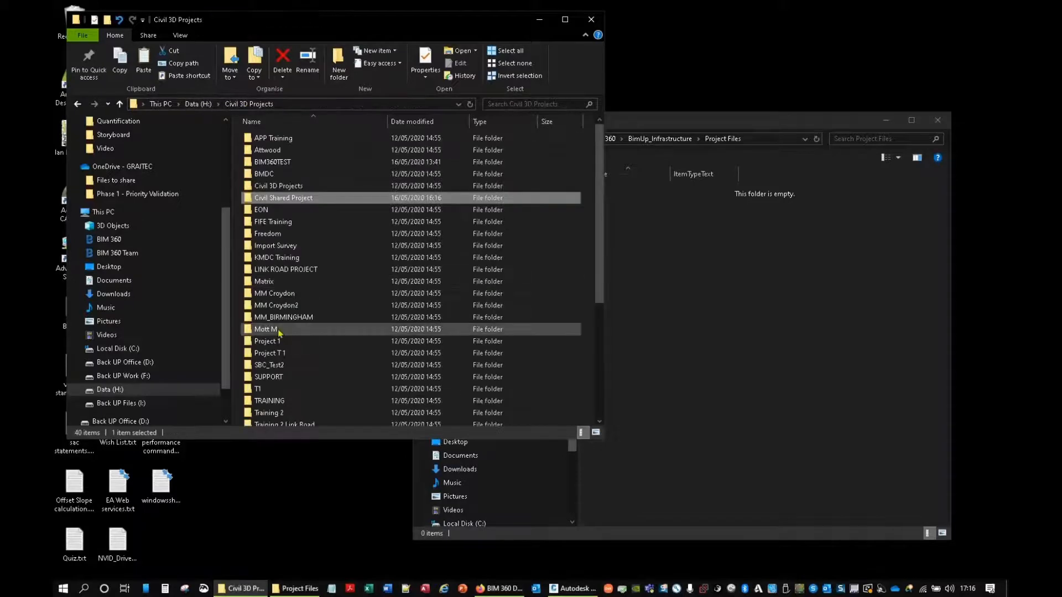
double_click(266, 200)
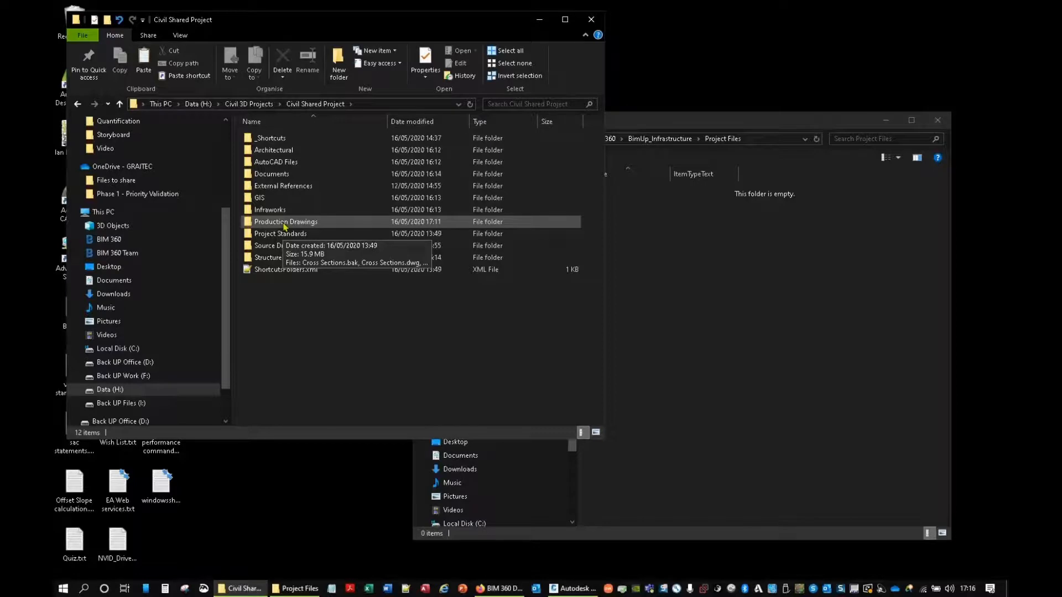
double_click(259, 151)
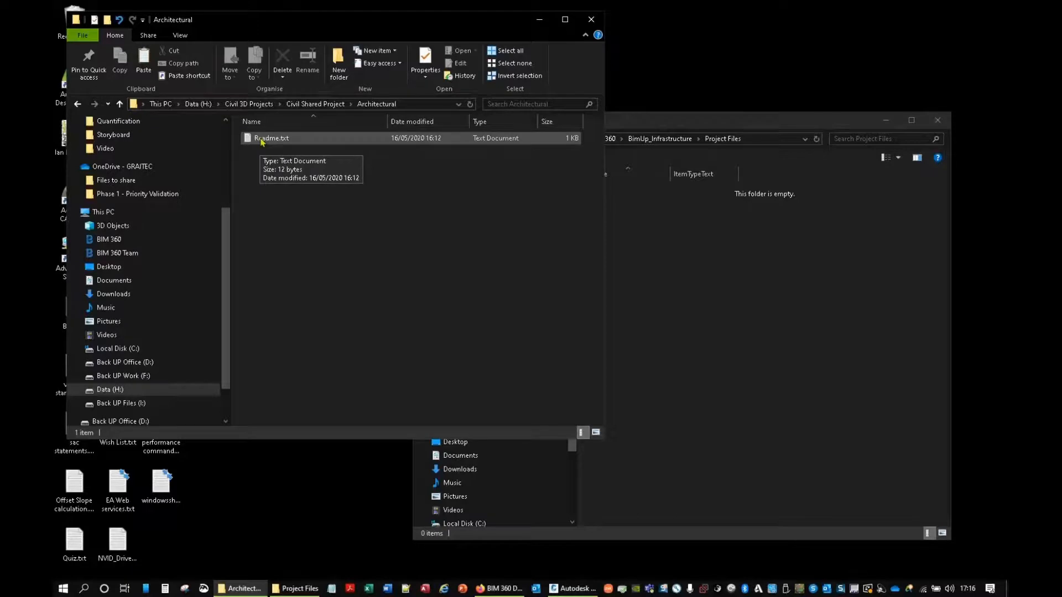
double_click(262, 139)
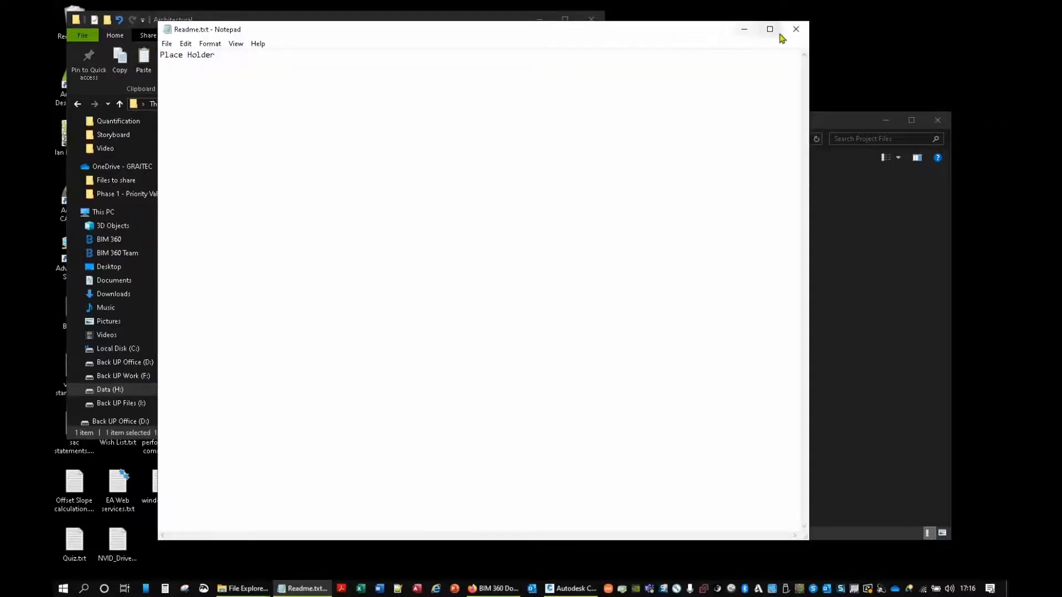
click(796, 29)
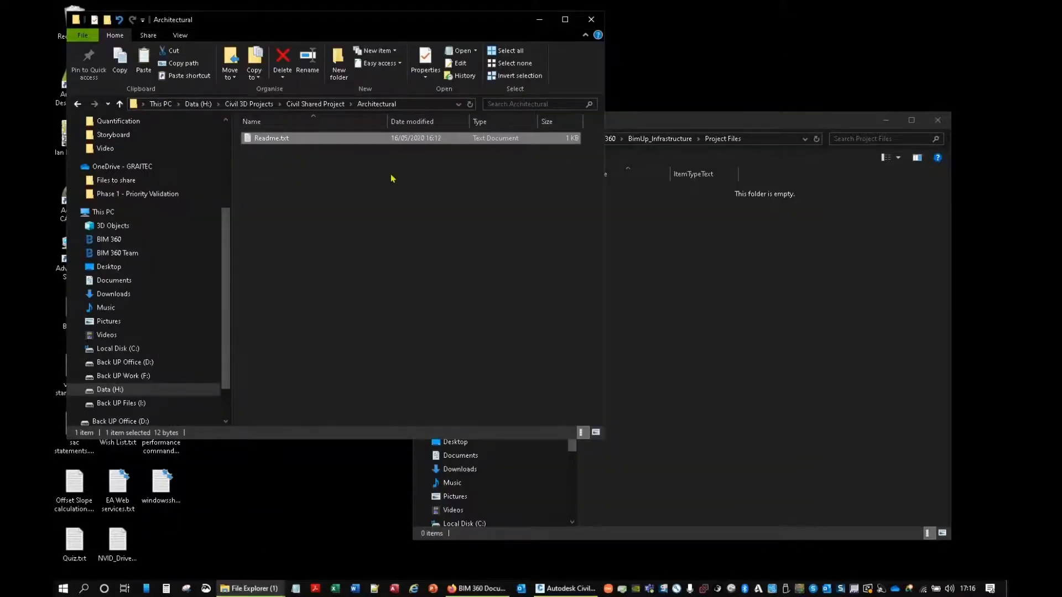
Step: Copy the Civil Shared Project folder from the local Civil 3D Projects folder into Project Files of BimUp_Infrastructure
click(315, 104)
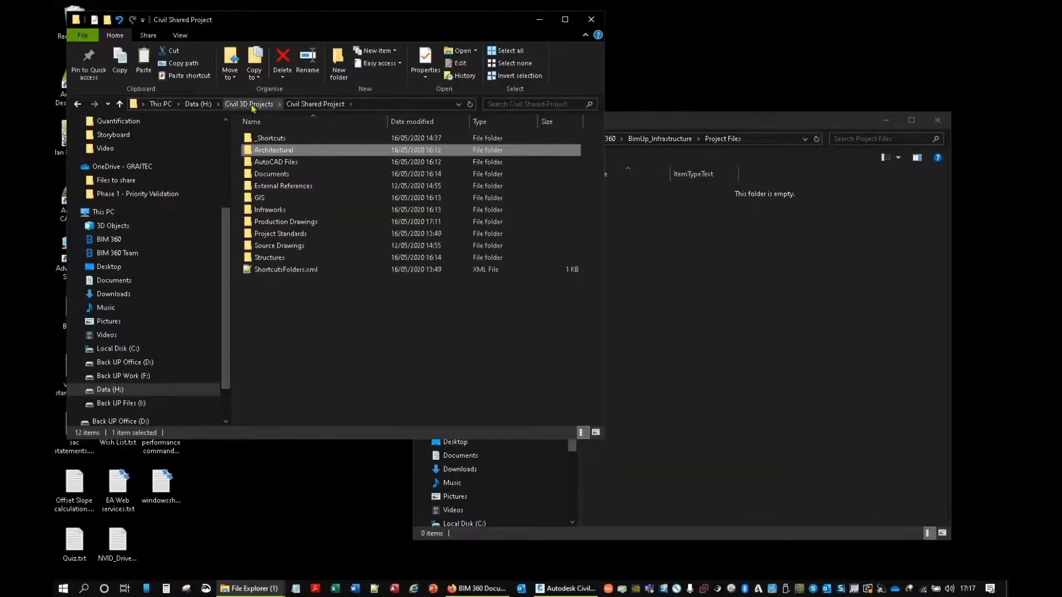
click(252, 105)
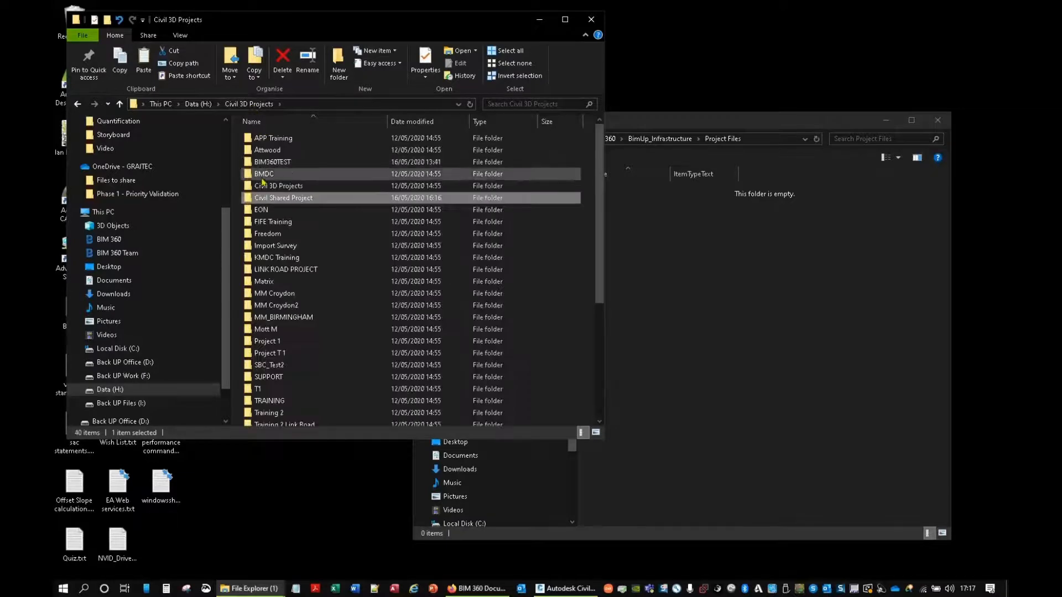
drag(267, 199, 808, 334)
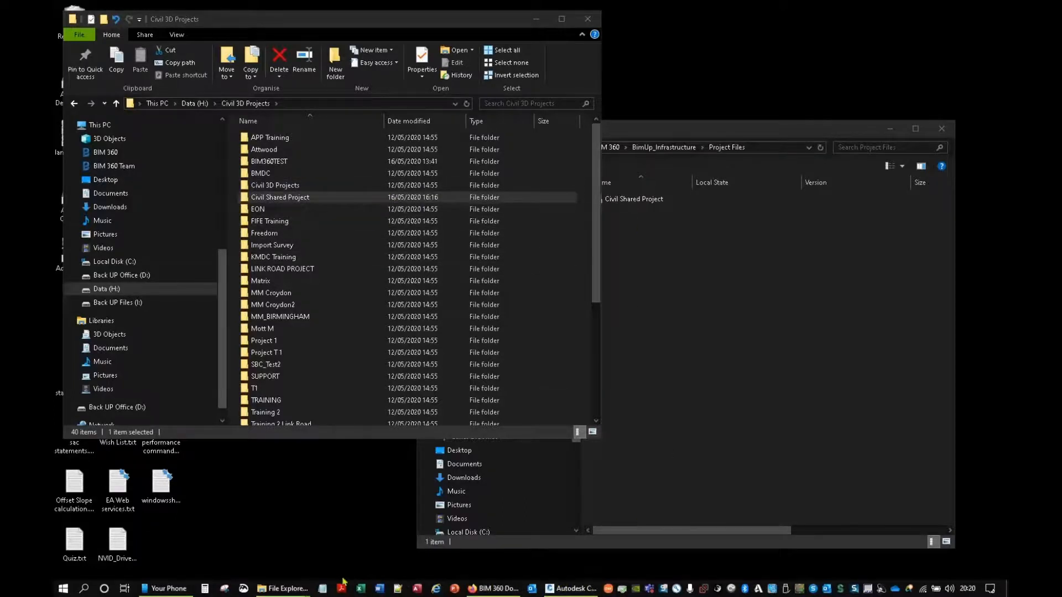
Step: Switch to BIM 360 in the browser and show the uploaded Civil Shared Project > Production Drawings folder in Document Management
click(492, 588)
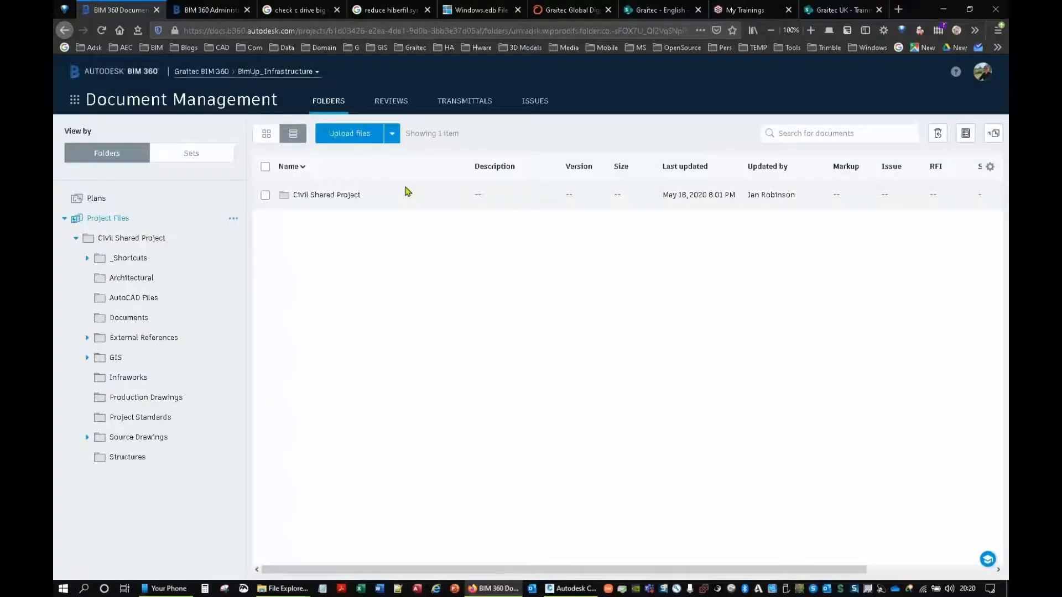
click(323, 196)
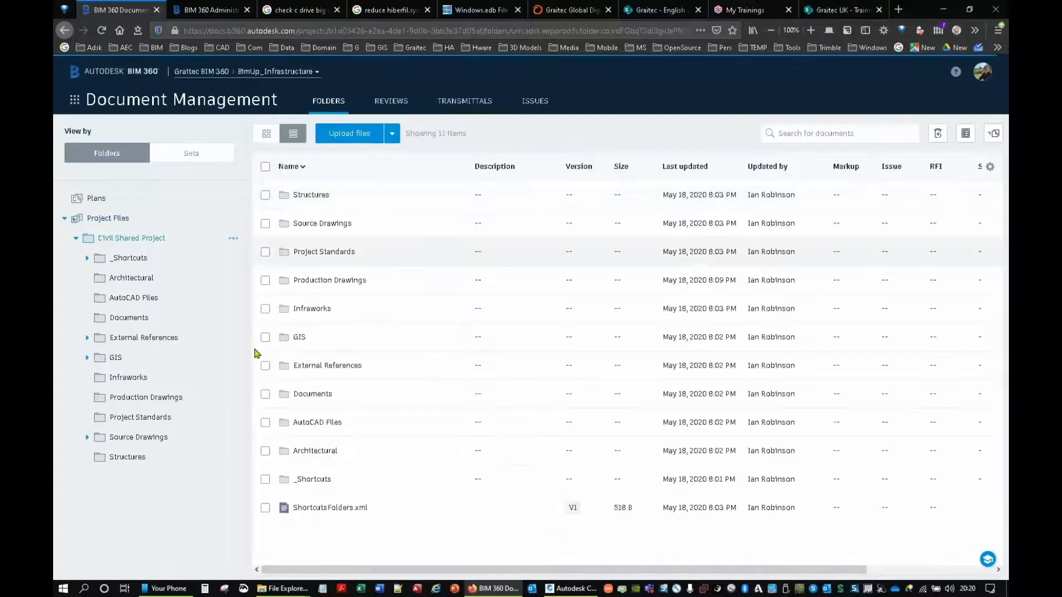
click(327, 281)
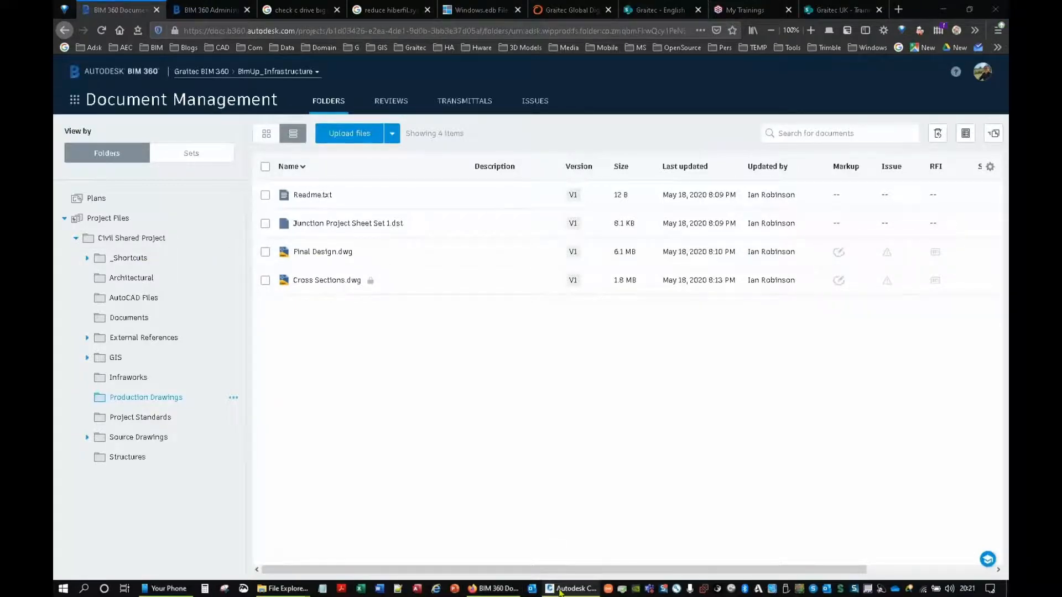
Step: In Civil 3D, examine the source path of centerline alignment 1 of Cross Sections.dwg in the Data Shortcut Manager, and close it
click(560, 590)
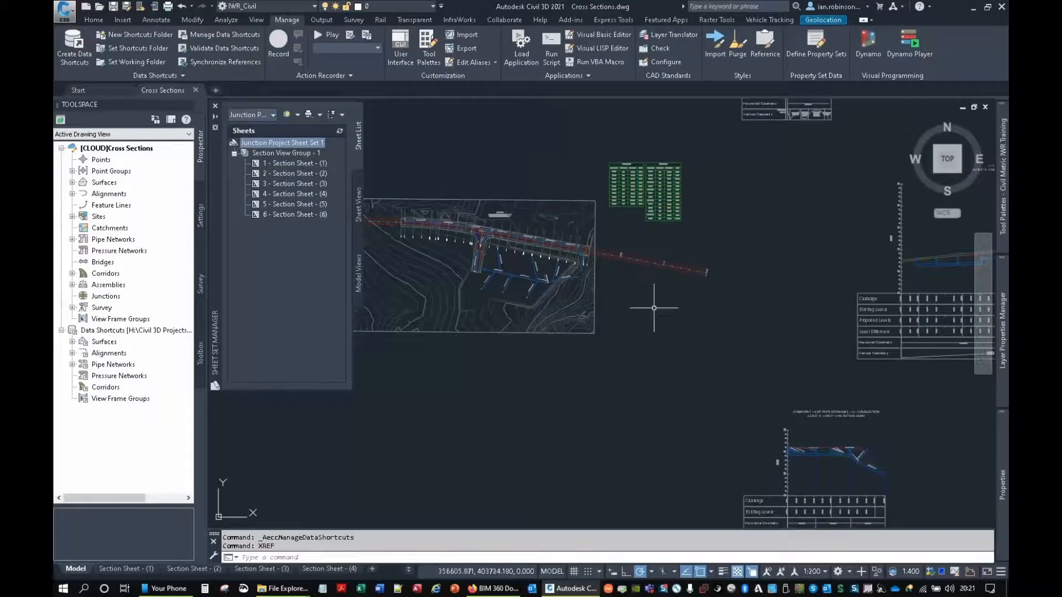
mouse_move(508, 251)
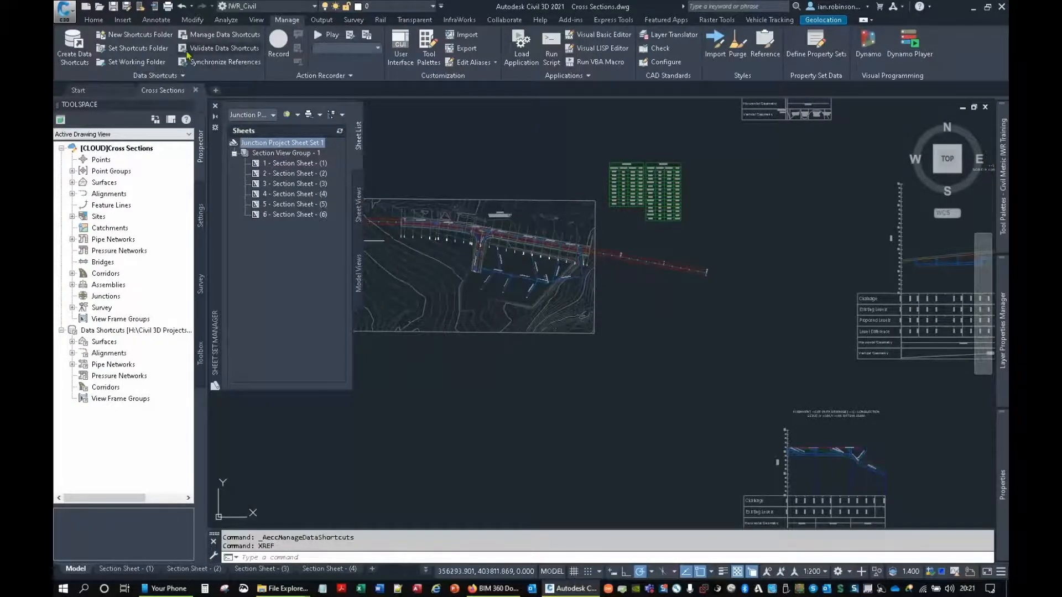
click(210, 35)
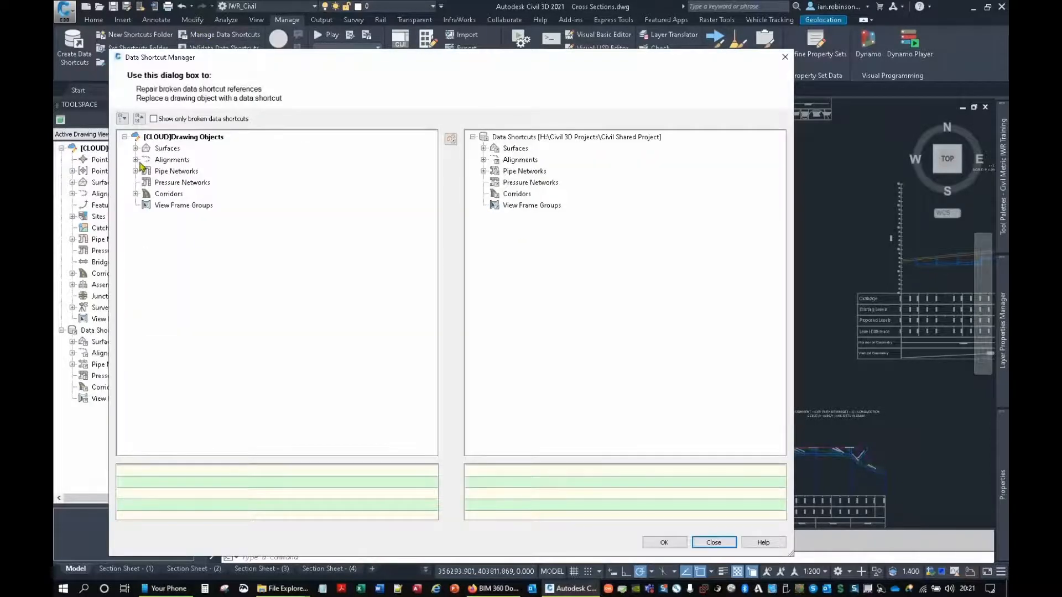
click(134, 159)
click(146, 171)
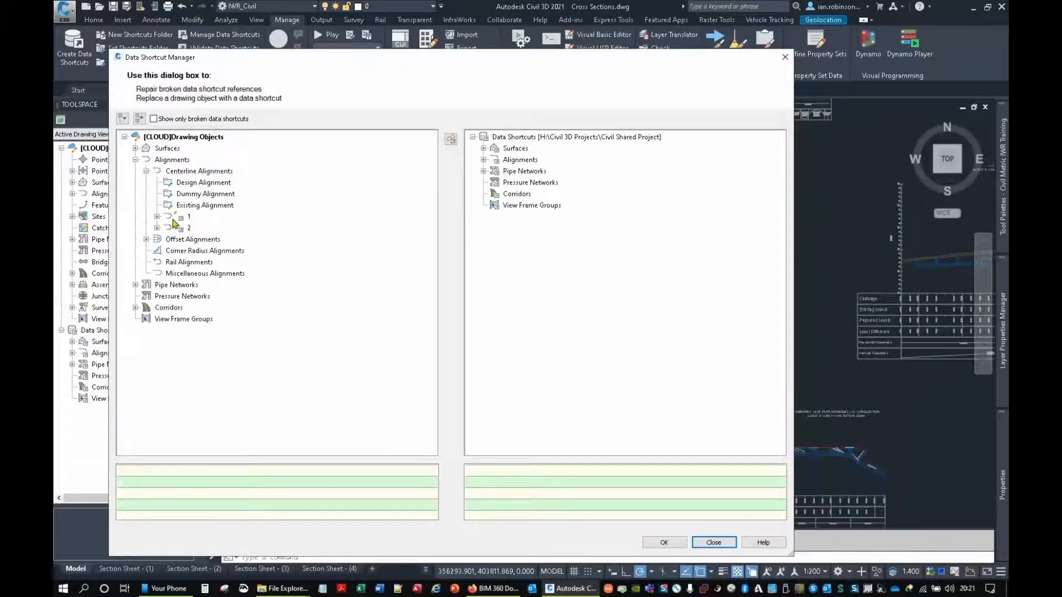
click(158, 216)
click(188, 217)
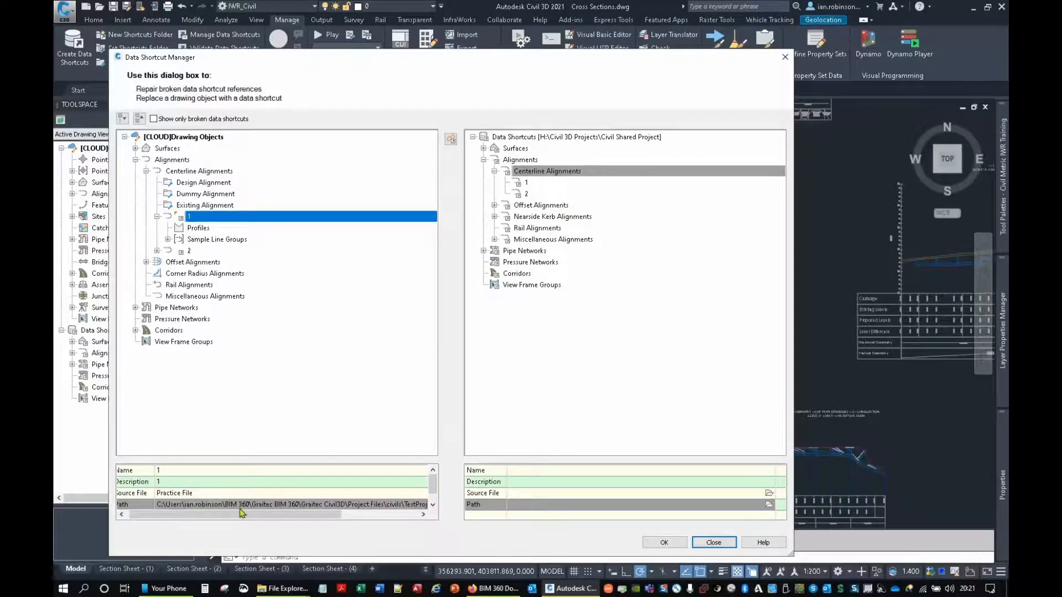
drag(251, 514, 325, 514)
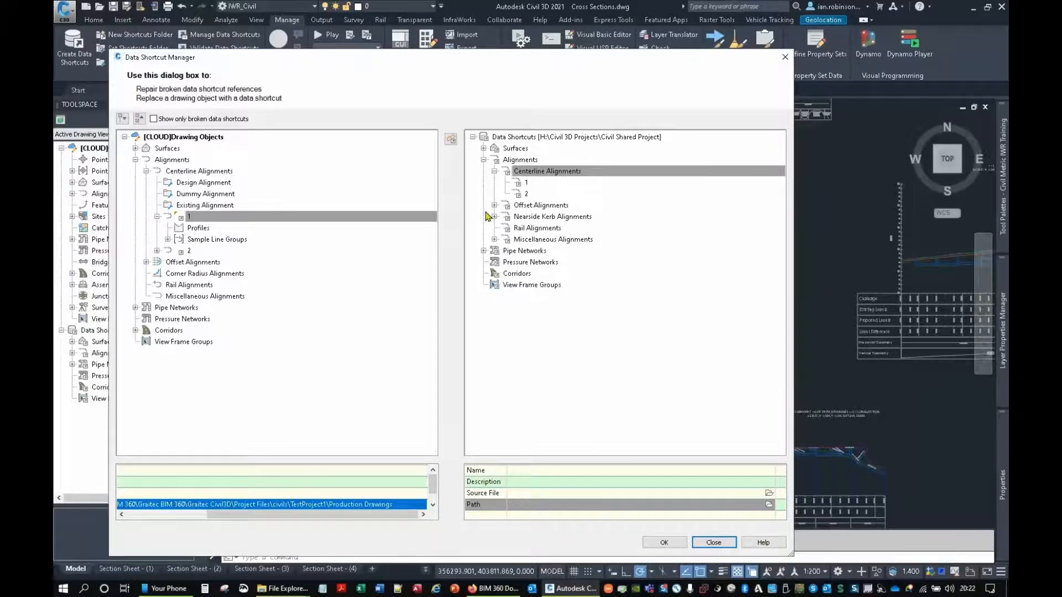
click(714, 543)
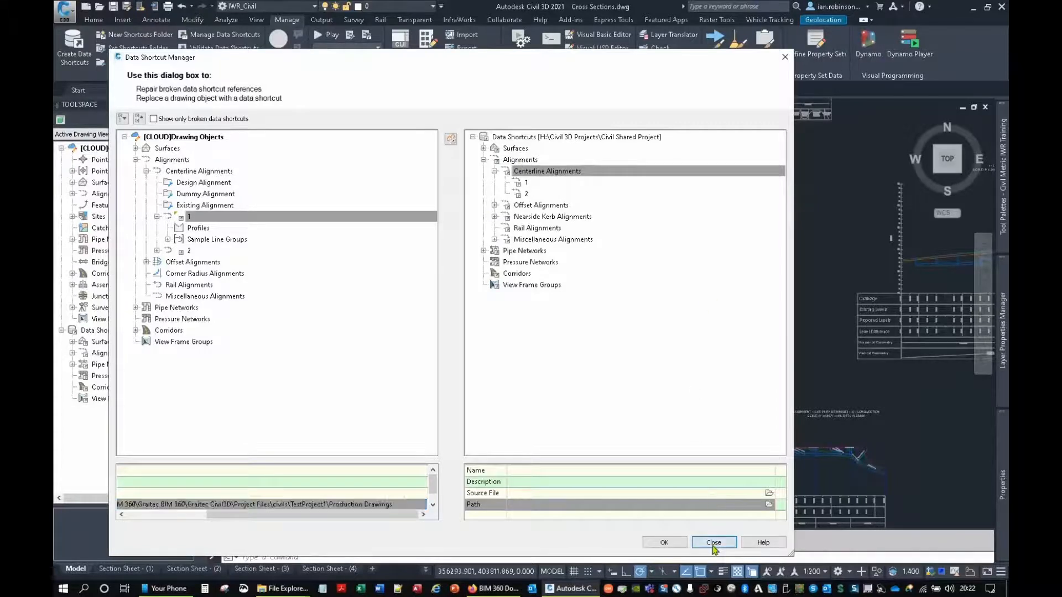
Step: Show the external references of Cross Sections.dwg with the XREF command to check the path of Practice File
text(x)
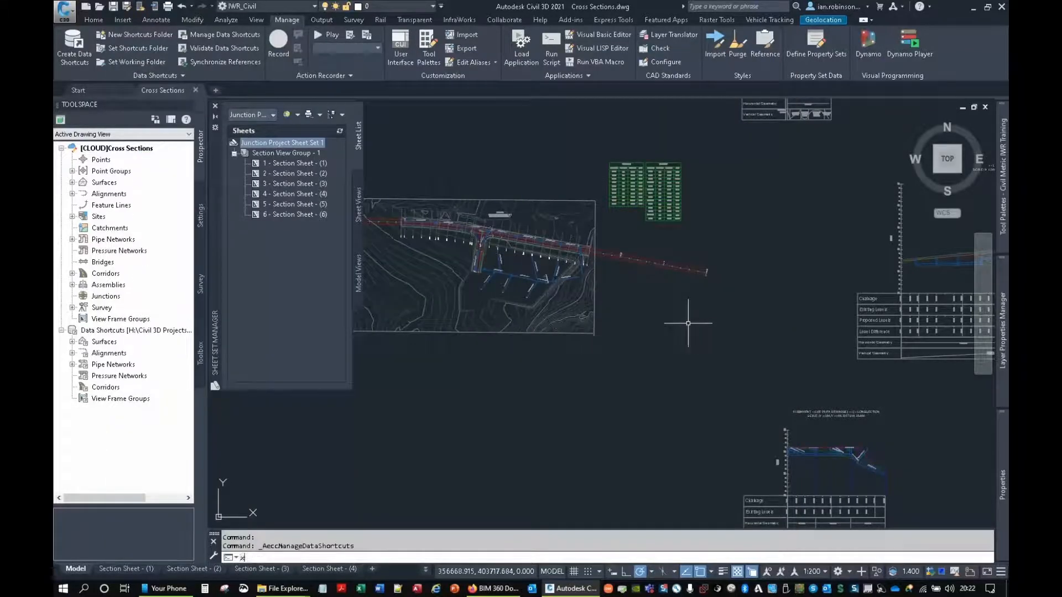
text(ref)
key(Return)
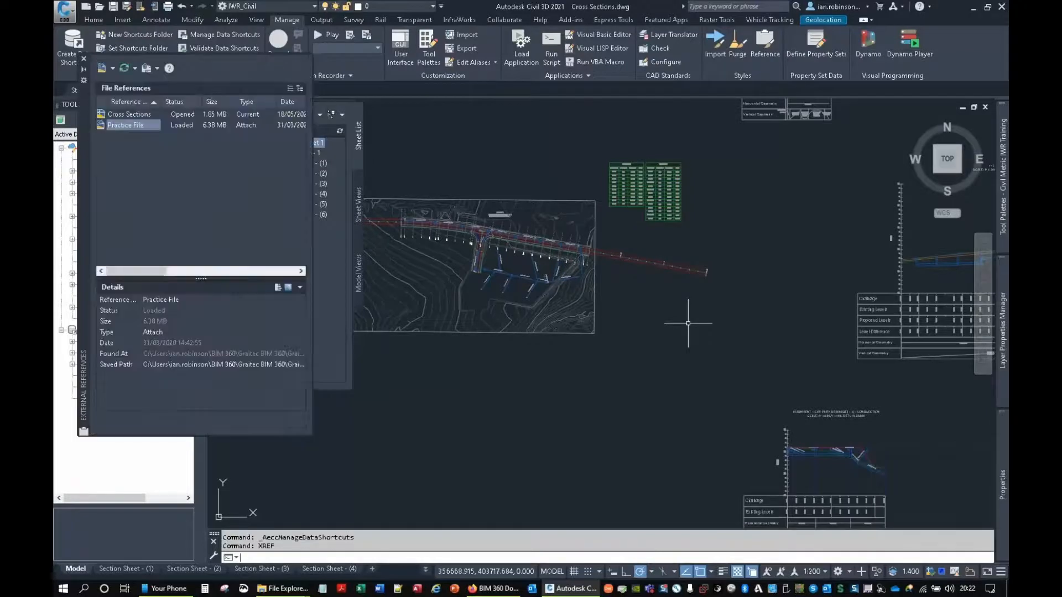
Step: Examine the saved path of the Practice File reference in the External References palette, and close the palette
drag(83, 180, 399, 242)
click(472, 429)
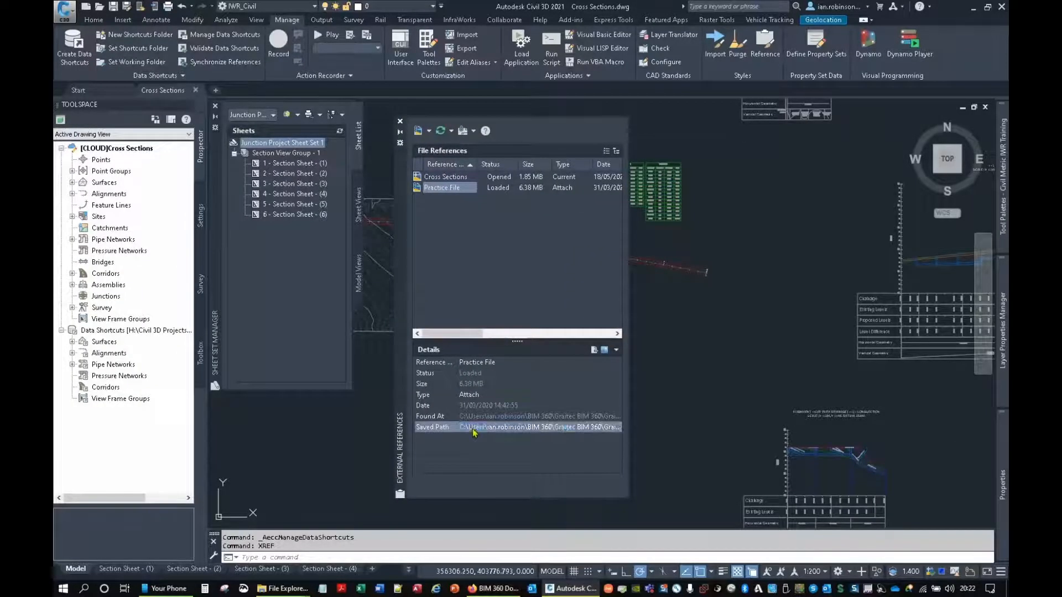
drag(482, 427, 446, 425)
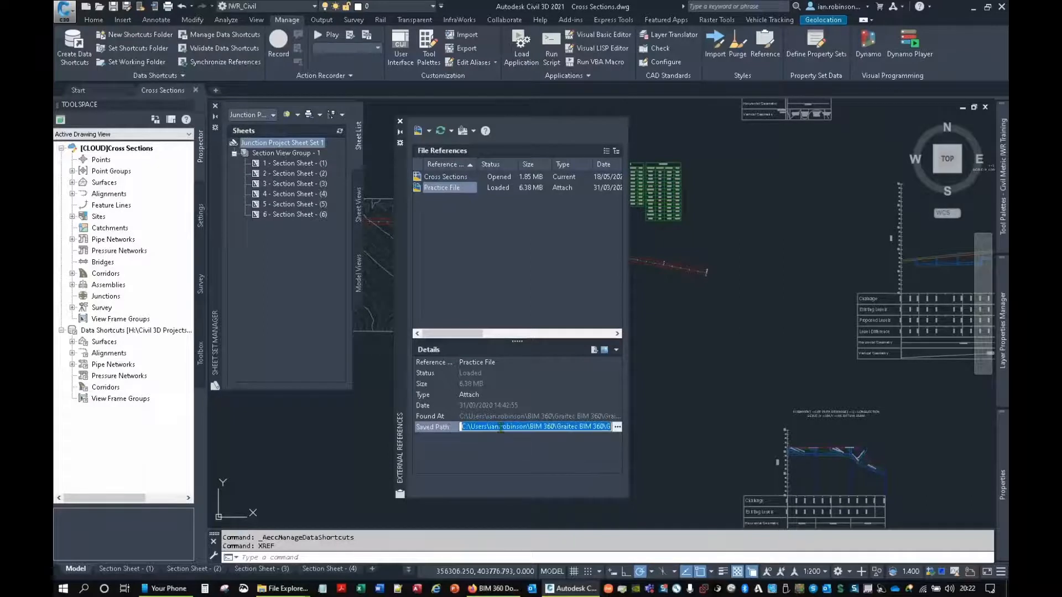
click(550, 427)
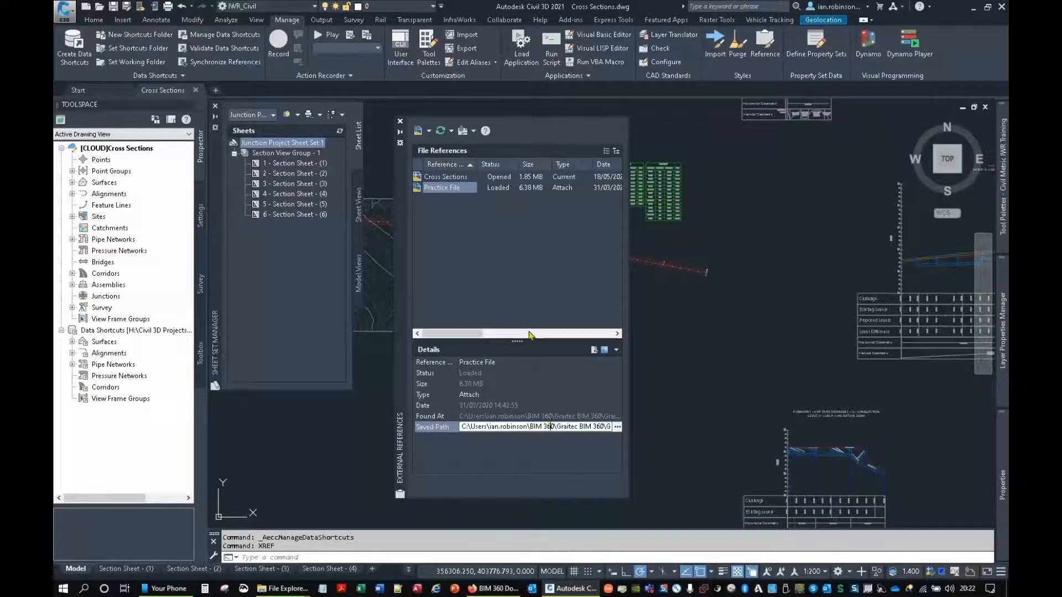
click(399, 121)
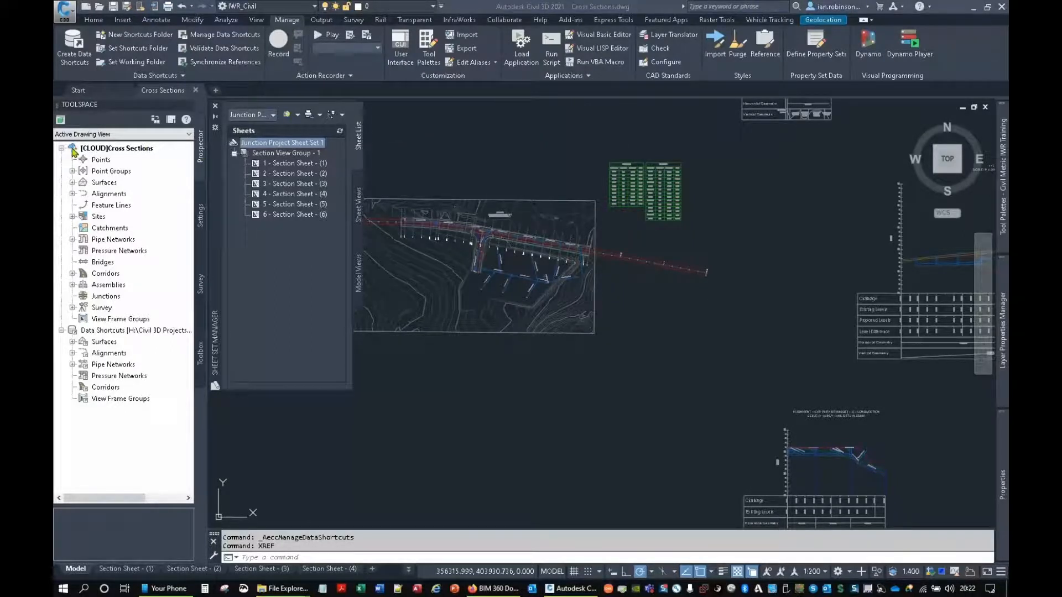
Step: Expand Alignments and Centerline Alignments of the Cross Sections drawing in Toolspace to show its alignments
mouse_move(73, 153)
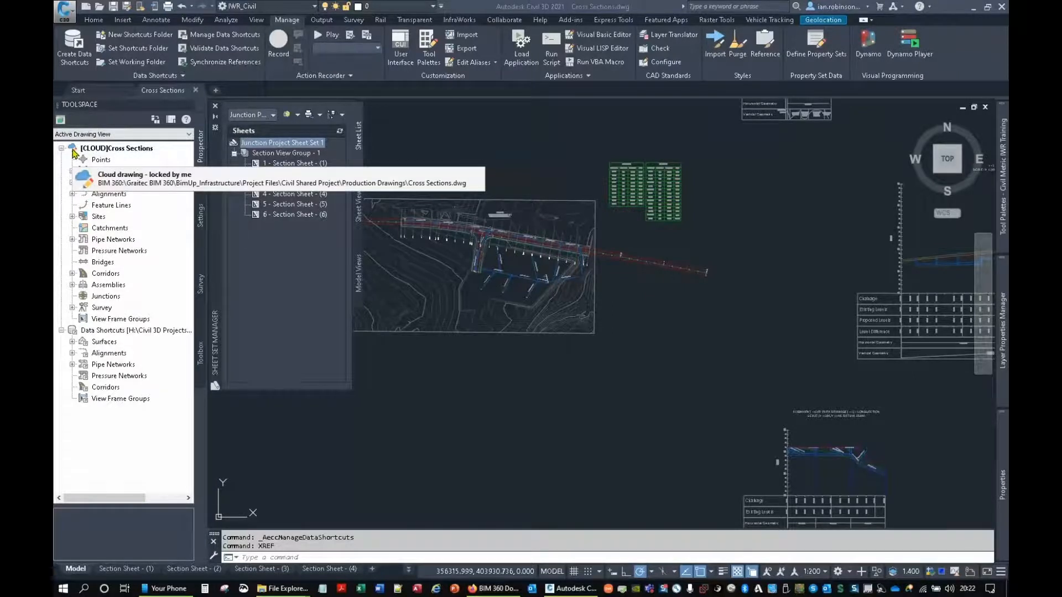
click(73, 194)
click(83, 205)
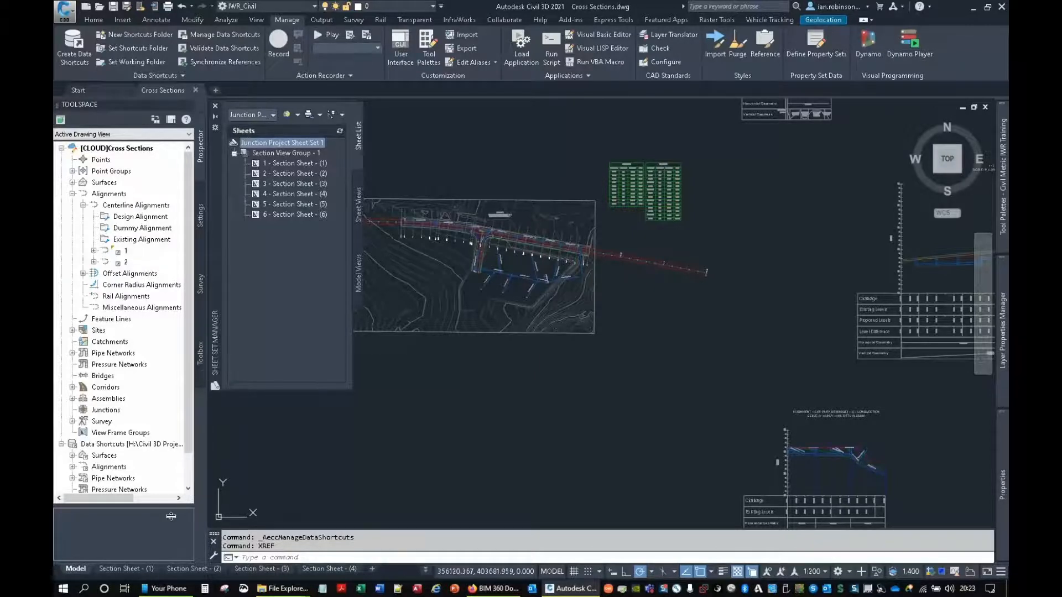
Step: Switch to Your Phone, view Final Design.dwg from BimUp_Infrastructure in the mobile app up close, and minimise the phone window
click(187, 591)
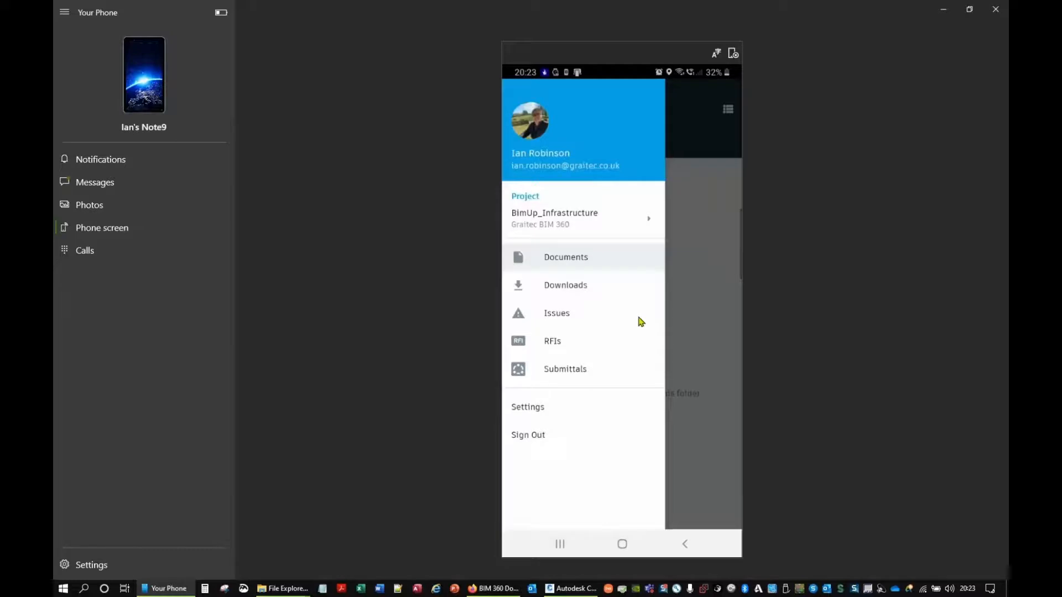
scroll(641, 322, down, 5)
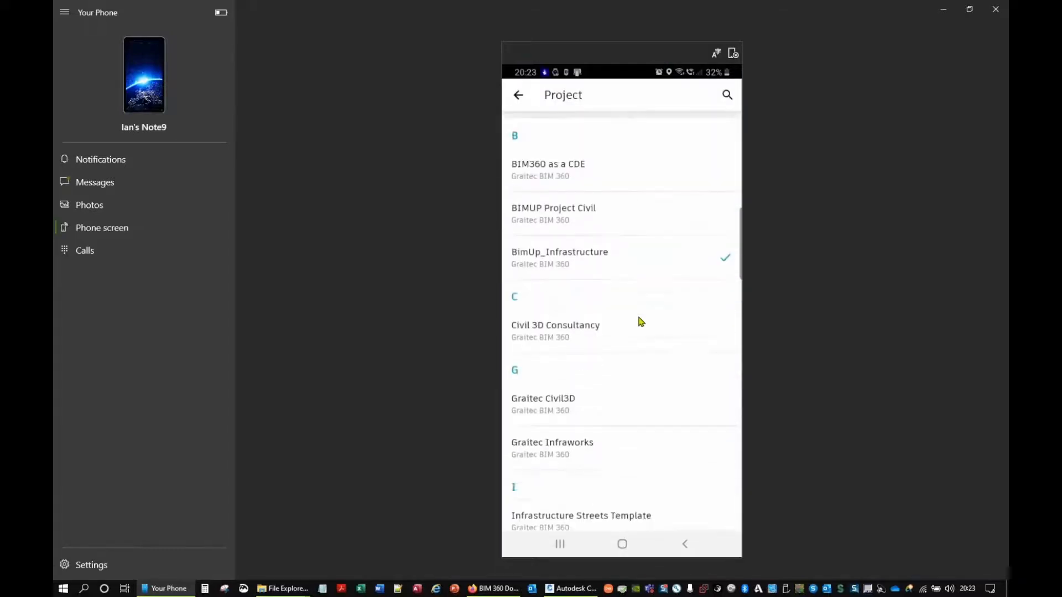
scroll(641, 322, up, 5)
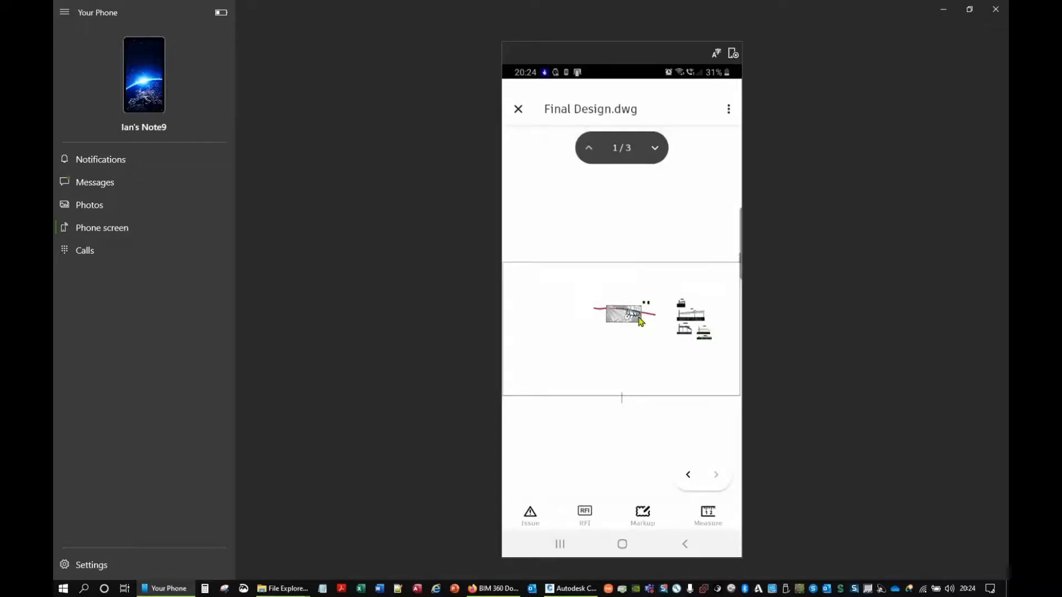
scroll(640, 321, up, 5)
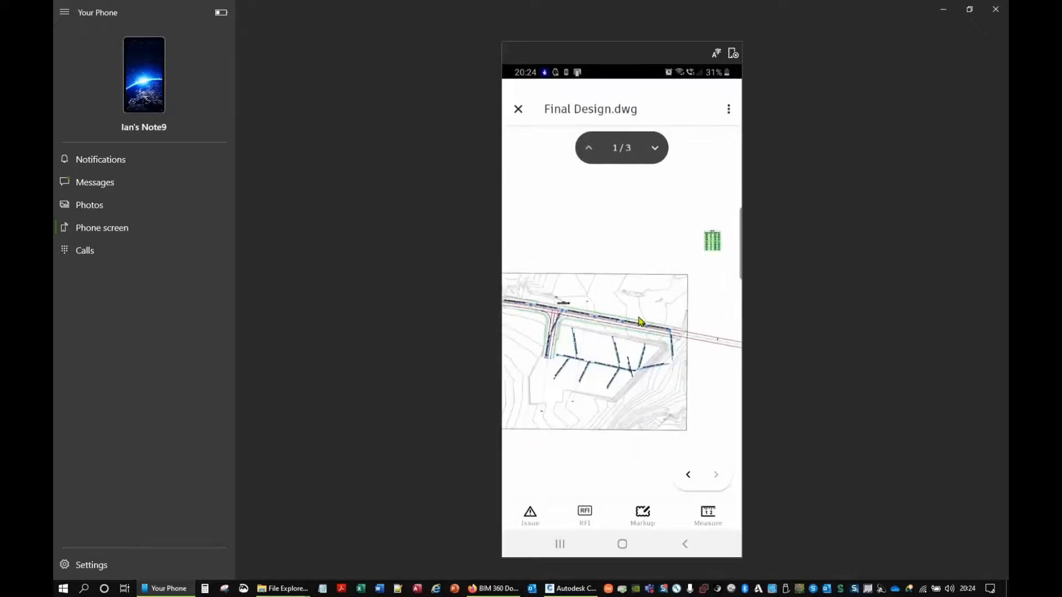
scroll(640, 320, up, 10)
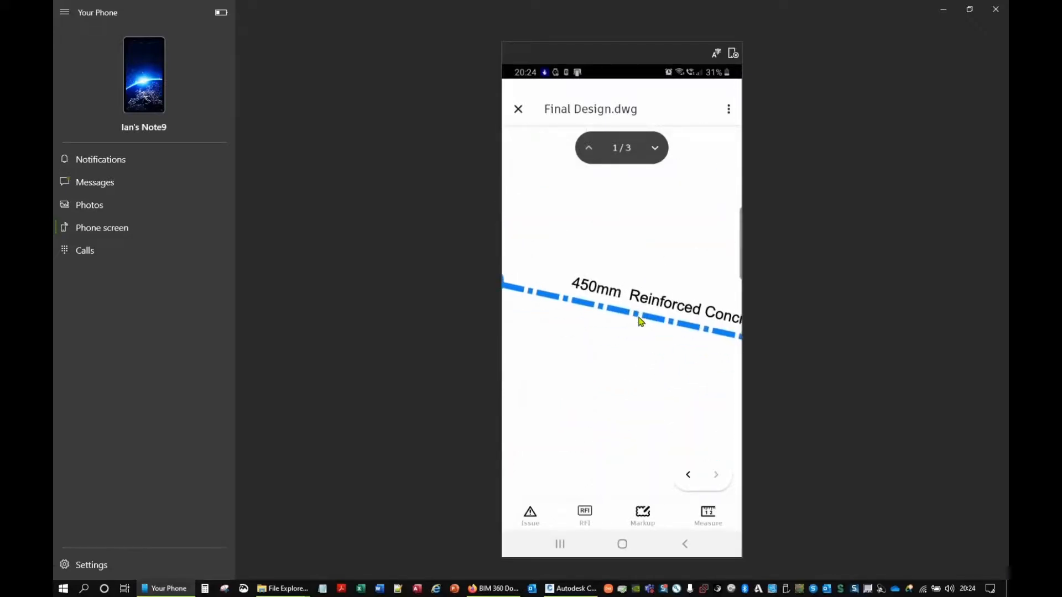
scroll(640, 321, down, 15)
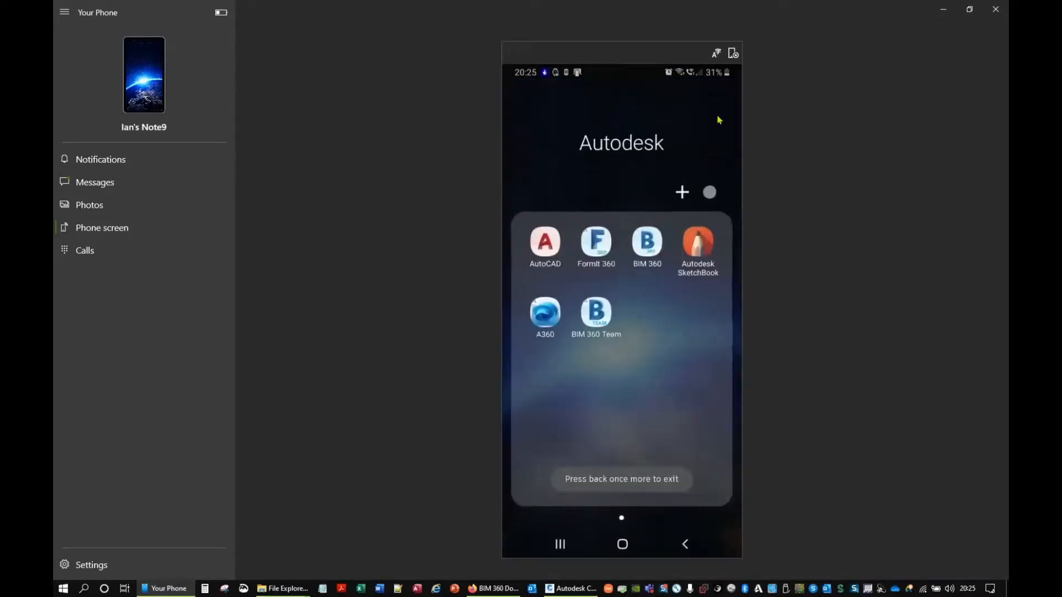
click(943, 9)
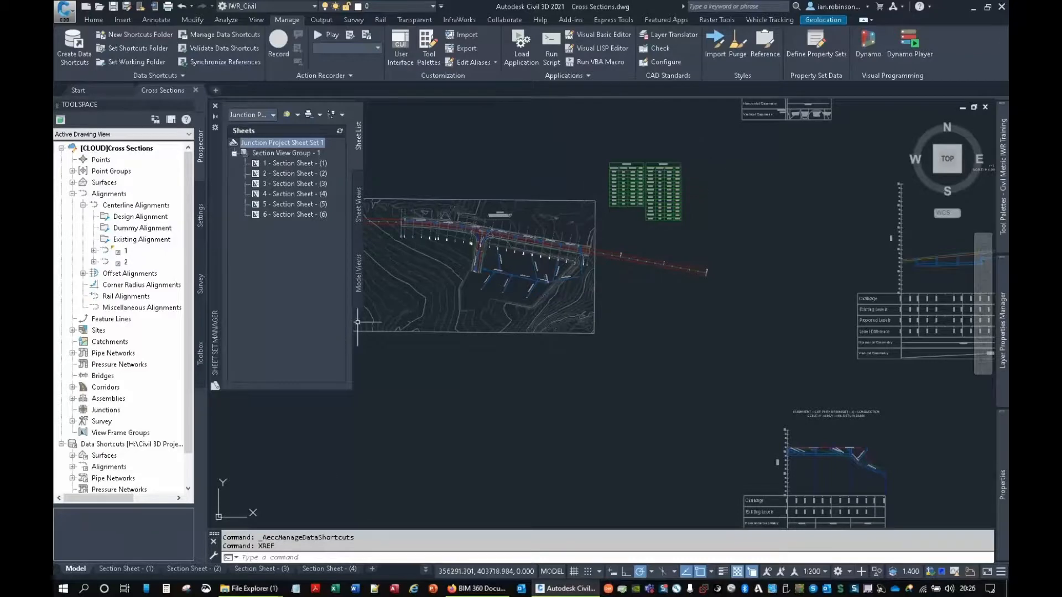
Step: Switch to BIM 360 in the browser and compare its Production Drawings folder with the Project Files and Civil 3D Projects folders in File Explorer
click(457, 584)
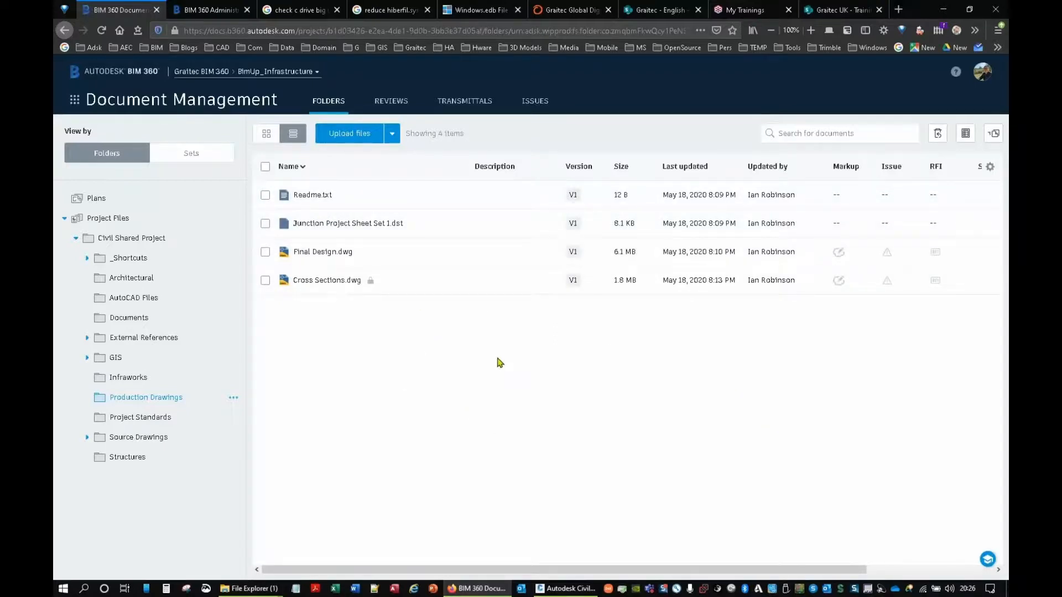
mouse_move(260, 590)
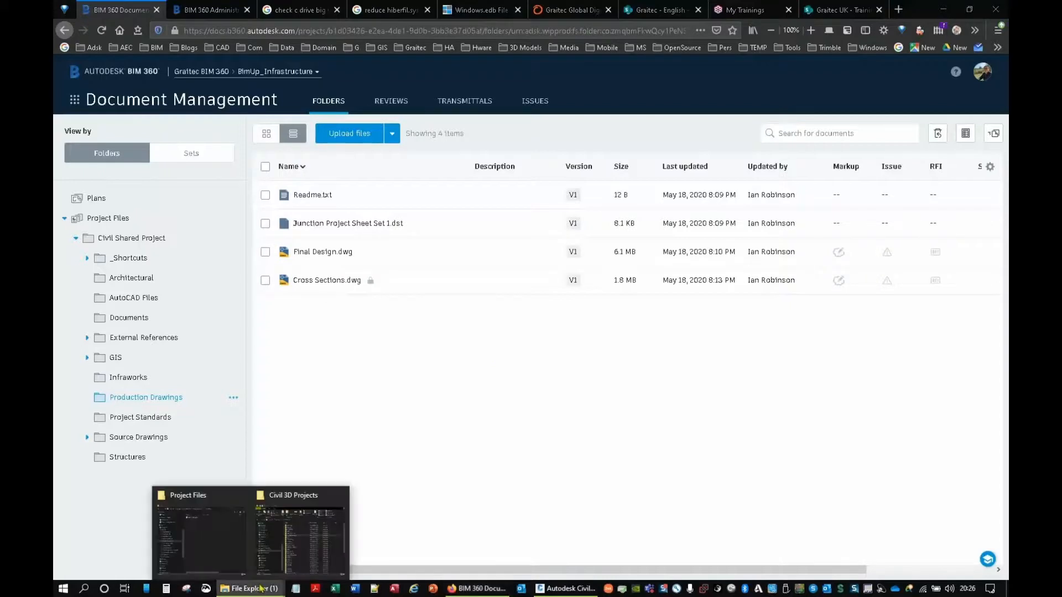
click(212, 532)
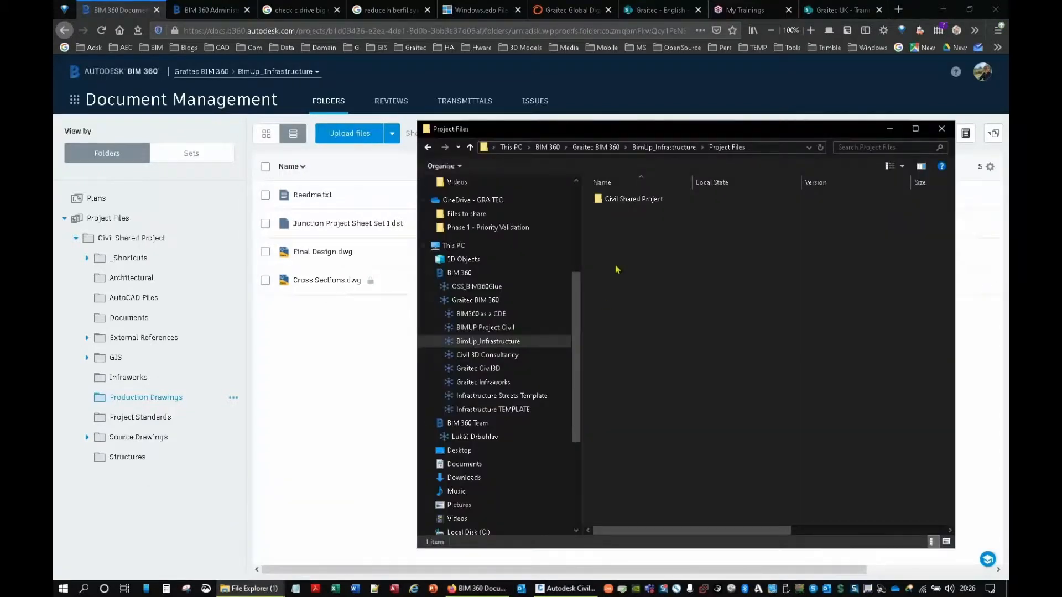
click(890, 129)
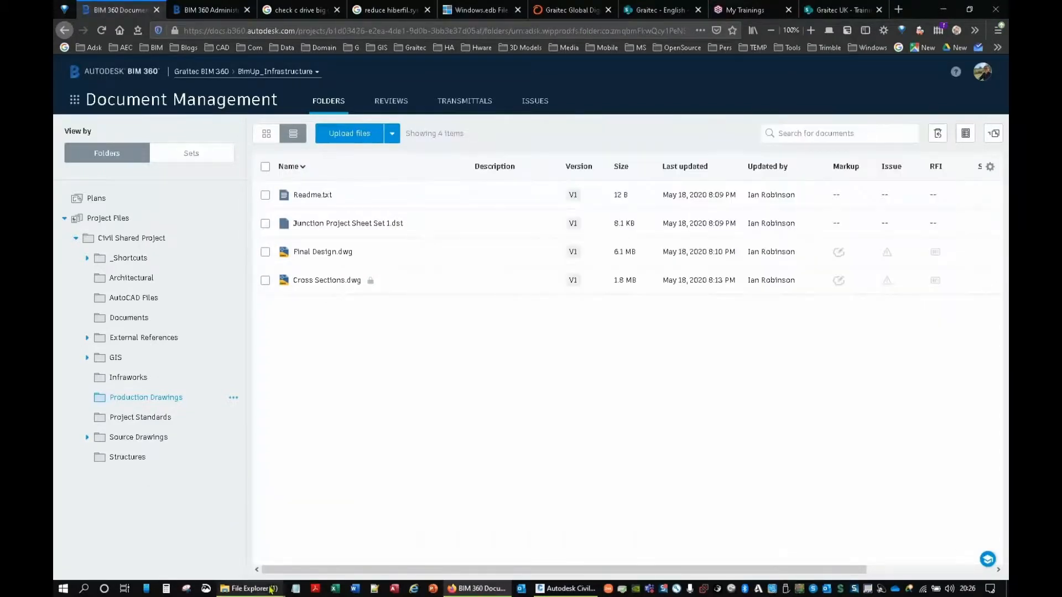
click(299, 534)
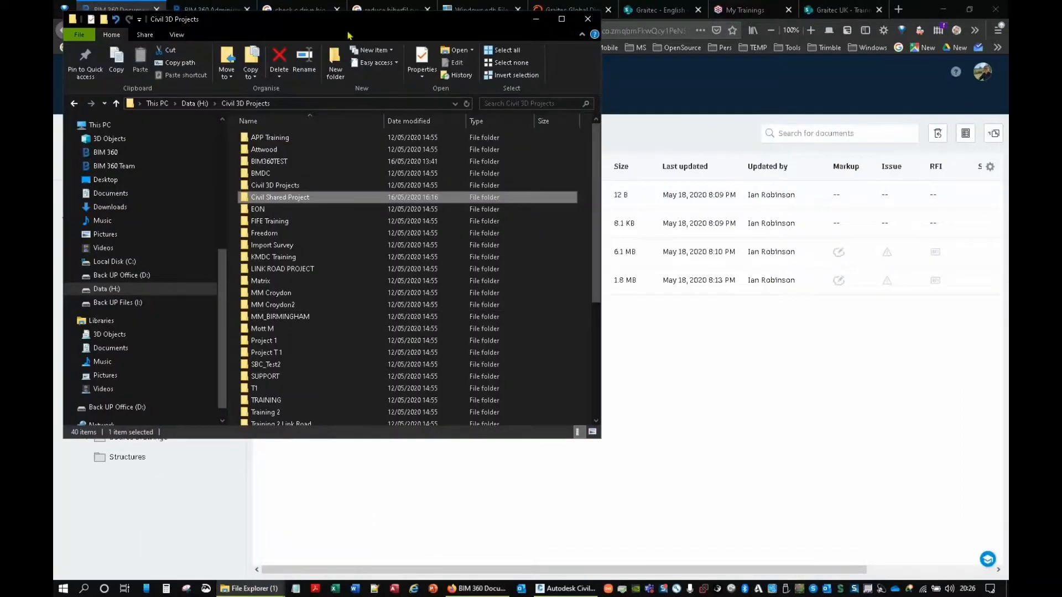
drag(574, 169, 804, 147)
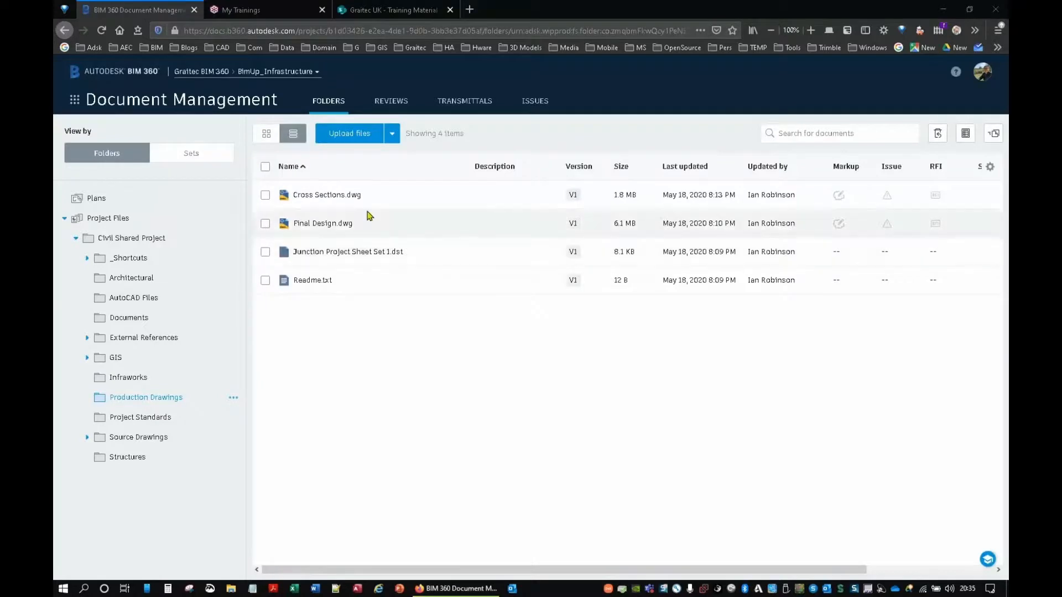
Step: Open Cross Sections.dwg from Production Drawings in the BIM 360 viewer and examine the junction and drainage in the 2D View
click(322, 204)
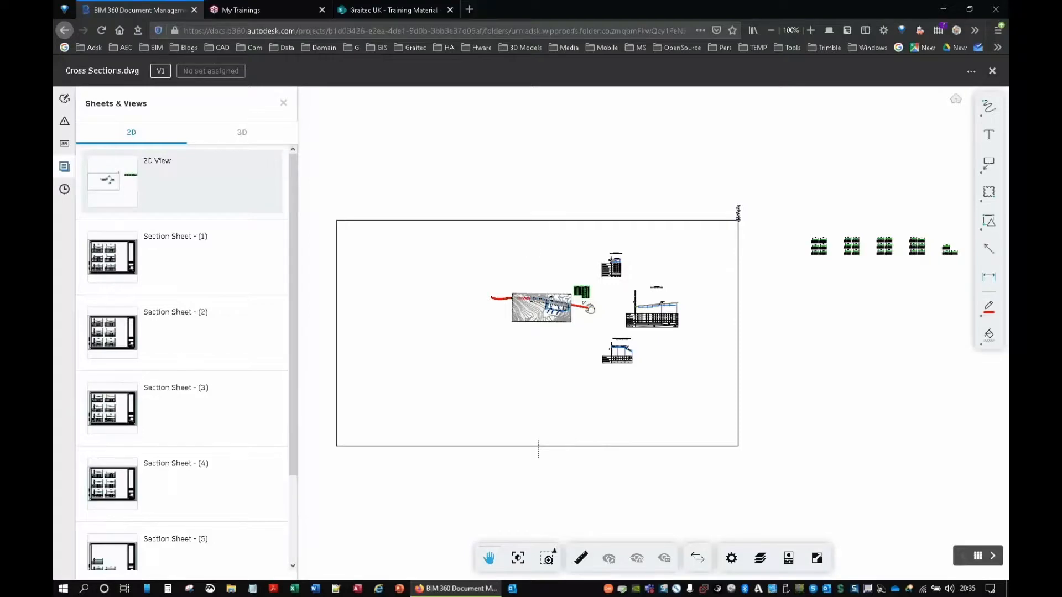
scroll(564, 322, up, 10)
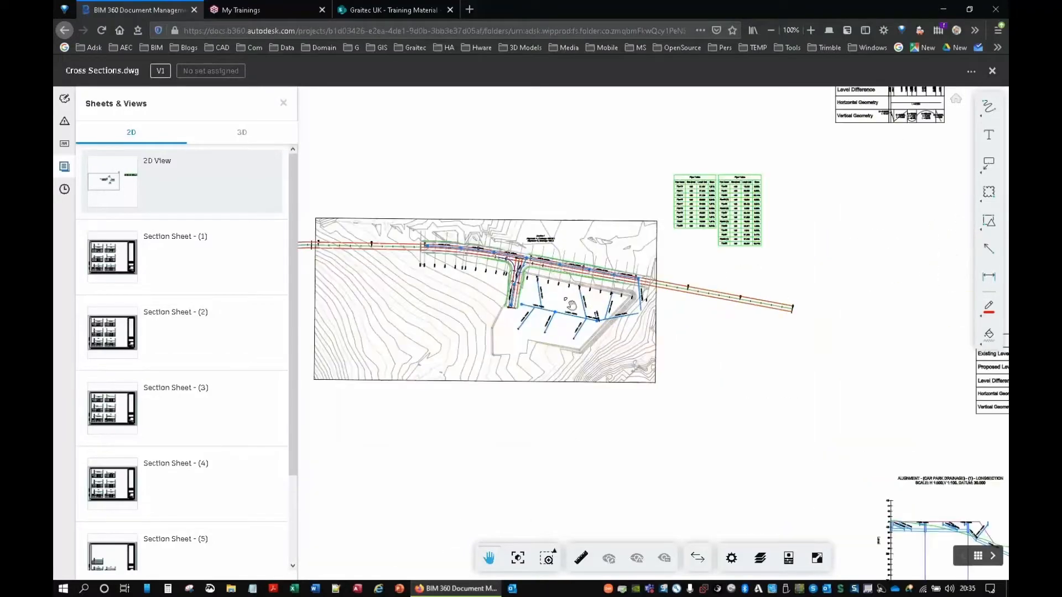
scroll(568, 301, up, 3)
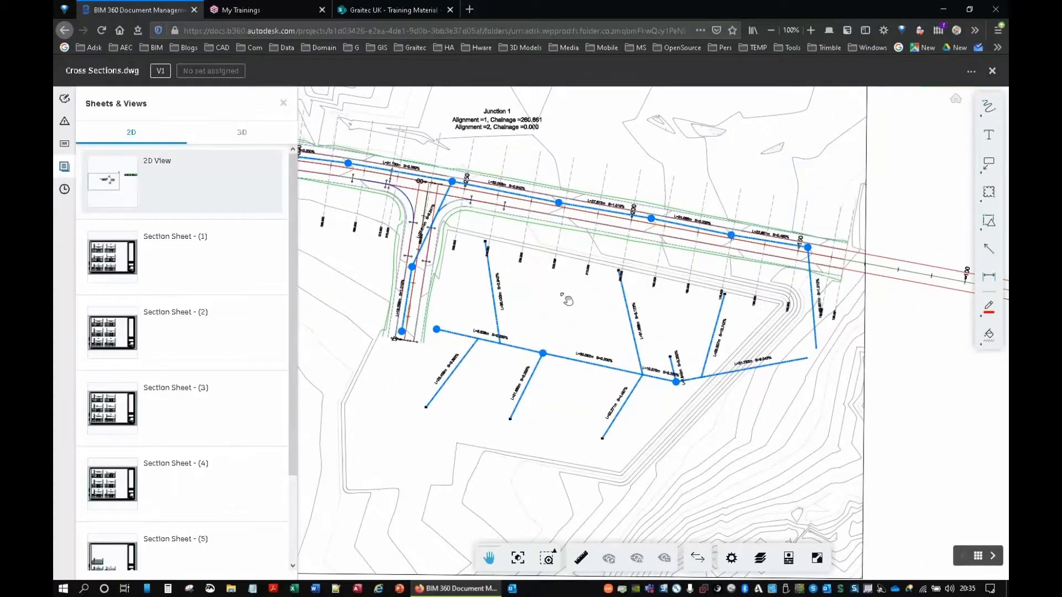
drag(549, 276, 553, 306)
Step: Show Section Sheet - (1), return to the 2D View, and inspect Junction 1 and the overall site layout
click(101, 258)
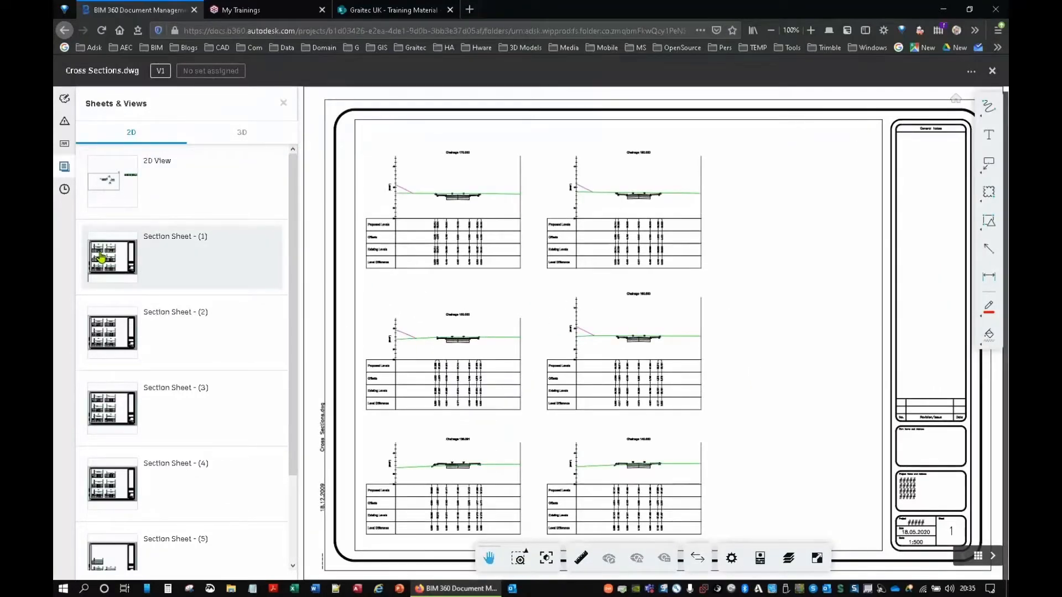
click(127, 162)
scroll(674, 286, up, 3)
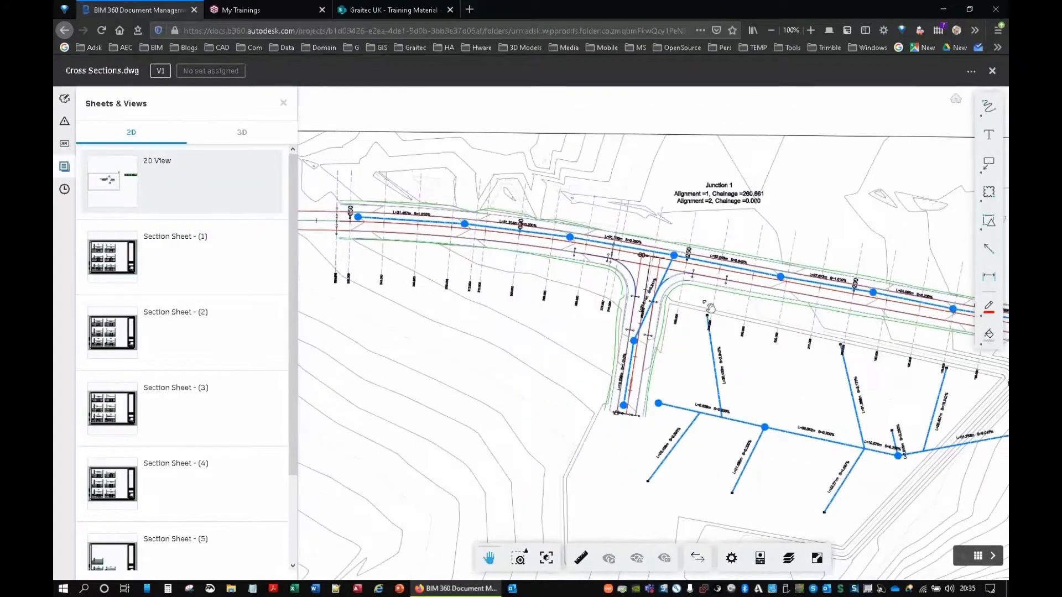
scroll(674, 257, up, 2)
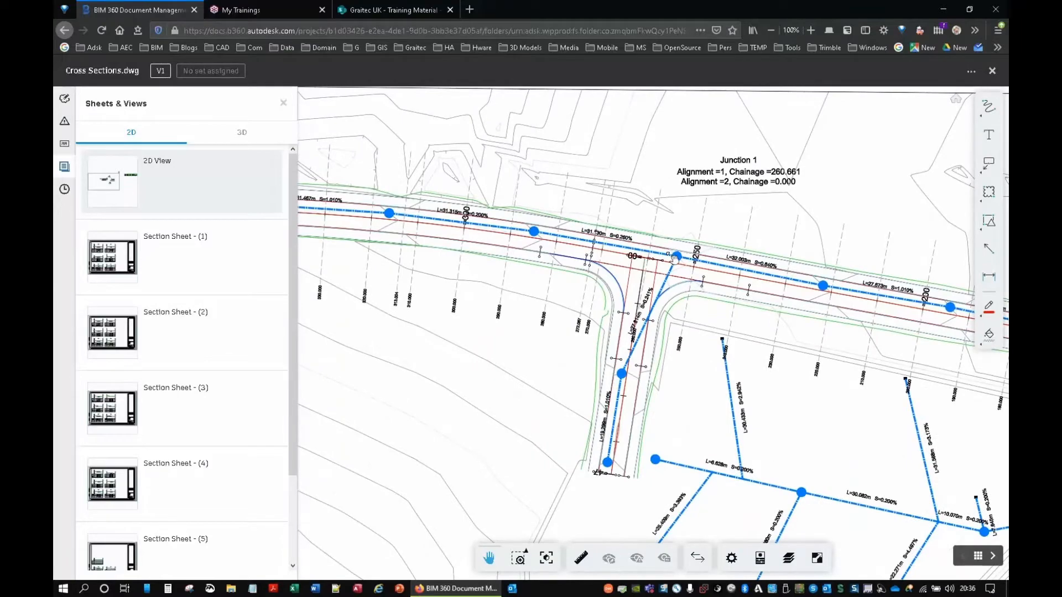
scroll(675, 257, down, 10)
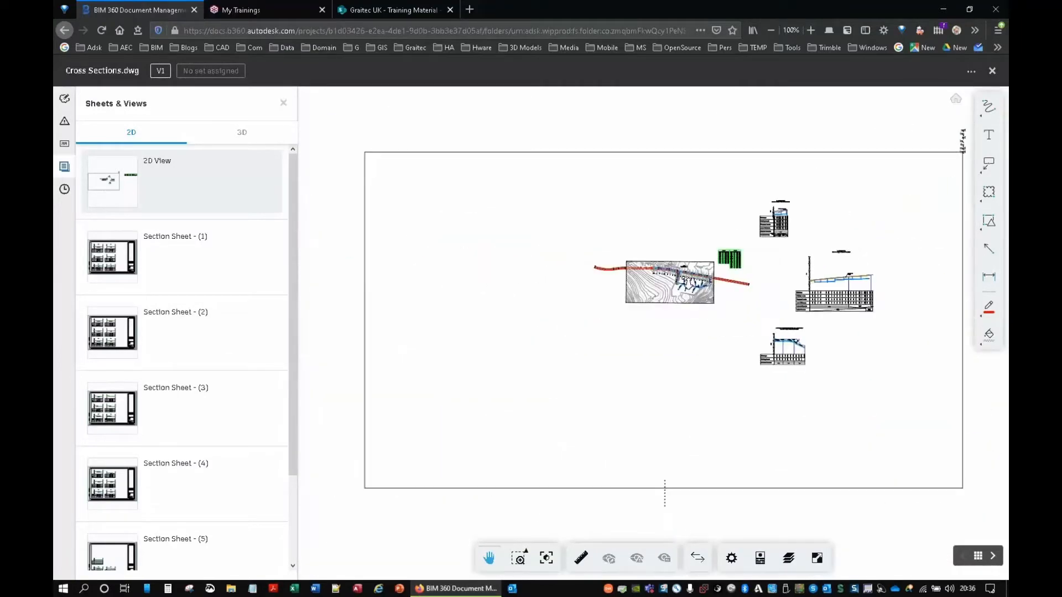
scroll(690, 279, down, 4)
scroll(690, 278, up, 9)
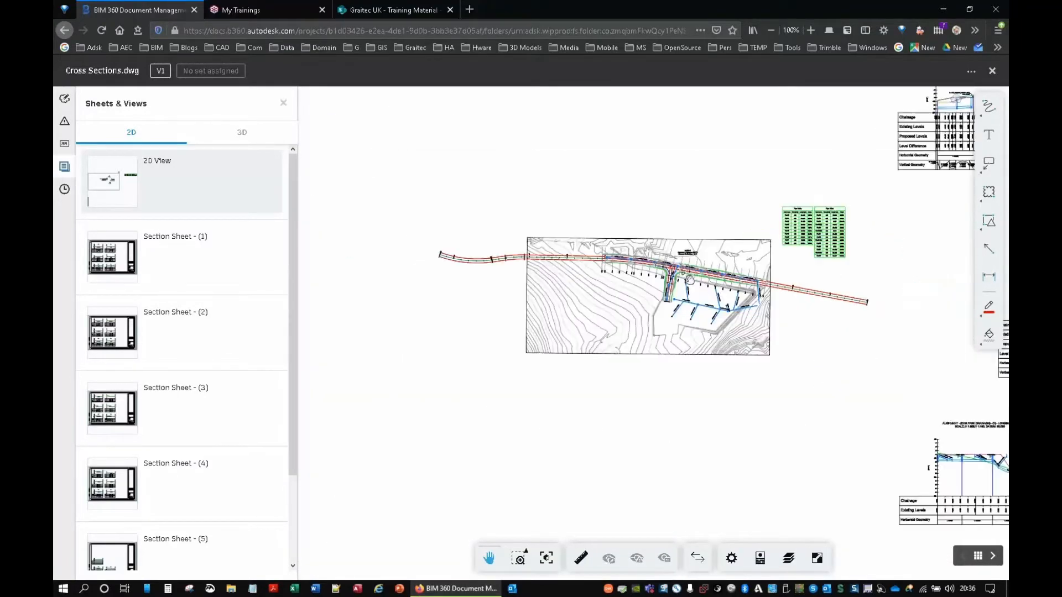
scroll(689, 279, up, 5)
Step: Open the 3D View of Cross Sections.dwg and examine the road junction and ground surface from several angles
click(238, 143)
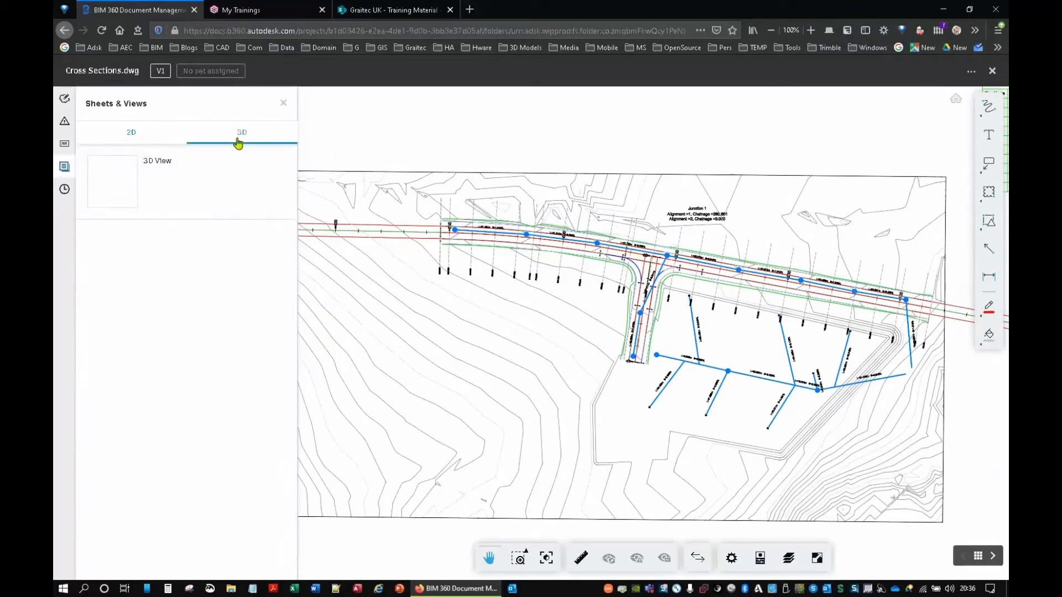
click(108, 183)
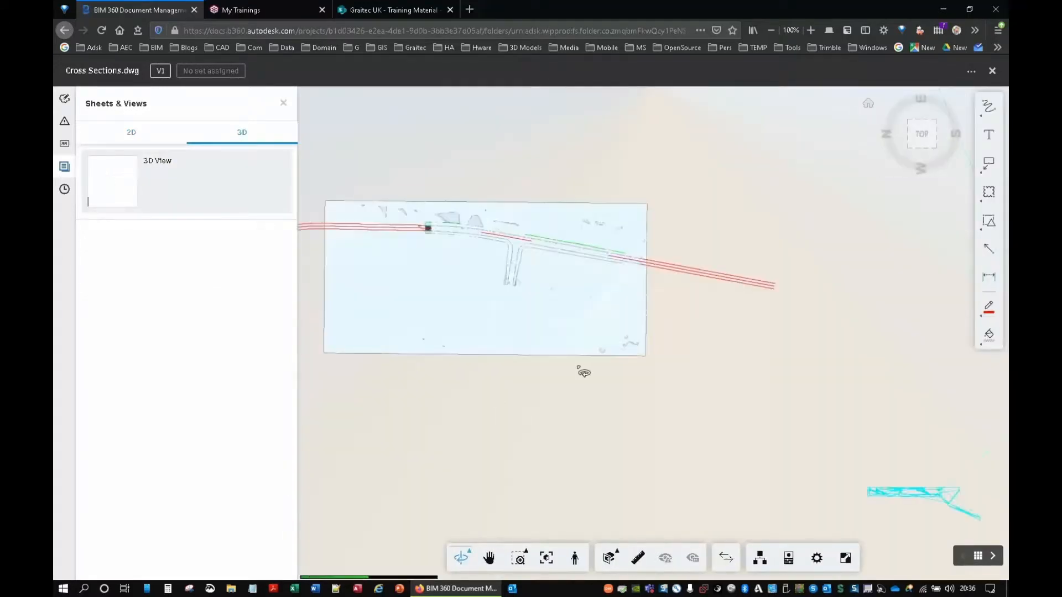
drag(545, 308, 590, 182)
middle_drag(590, 182, 717, 458)
scroll(603, 296, up, 3)
scroll(606, 311, up, 5)
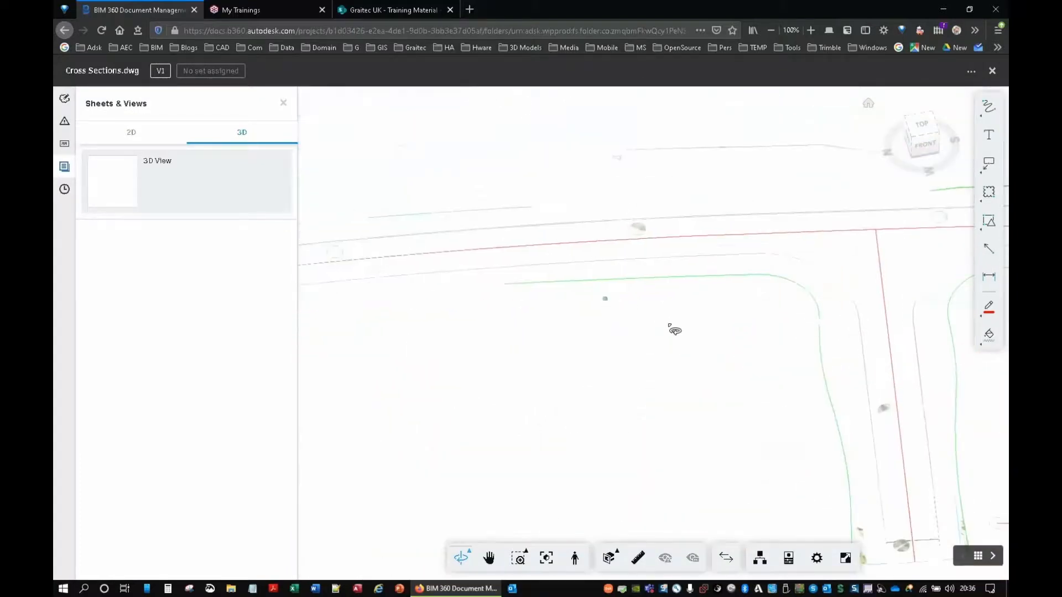
drag(645, 421, 611, 276)
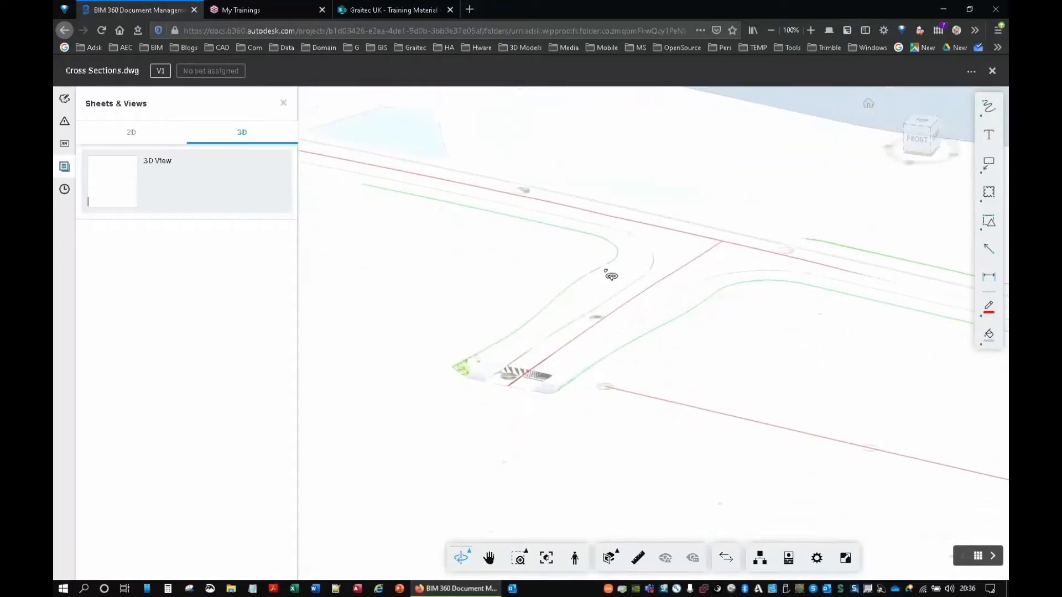
scroll(595, 313, down, 5)
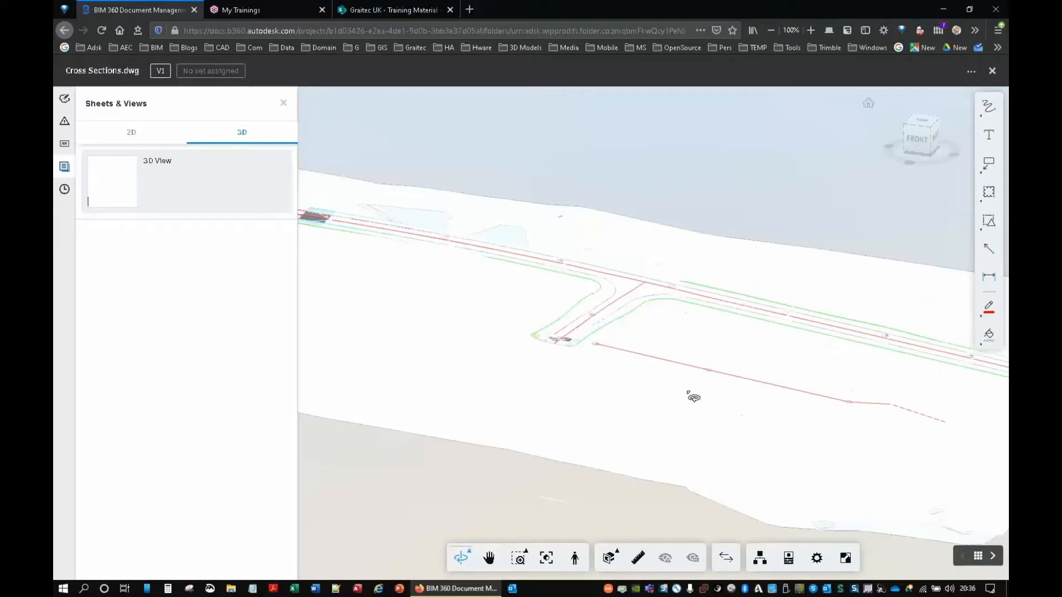
drag(692, 396, 730, 408)
drag(655, 386, 679, 393)
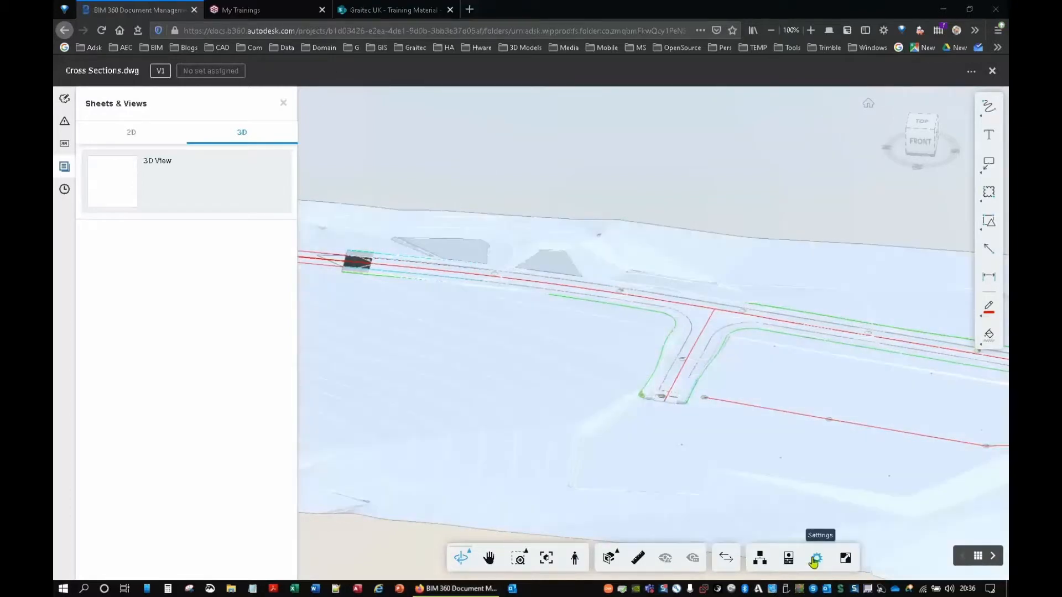
Step: Set the 3D viewer's environment to Grid Light in the viewer settings
click(817, 558)
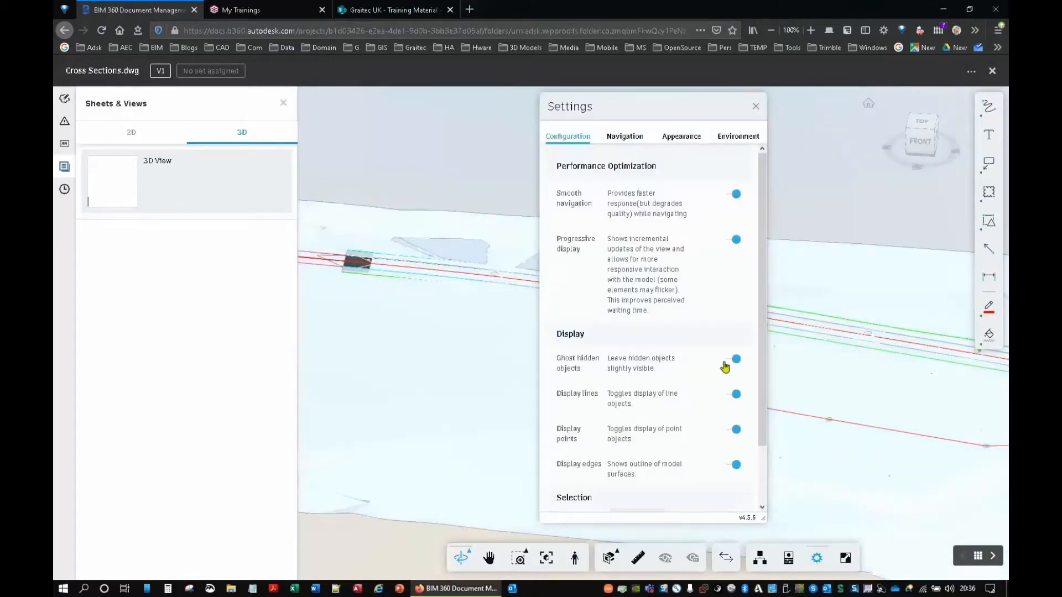
click(724, 139)
scroll(608, 326, down, 5)
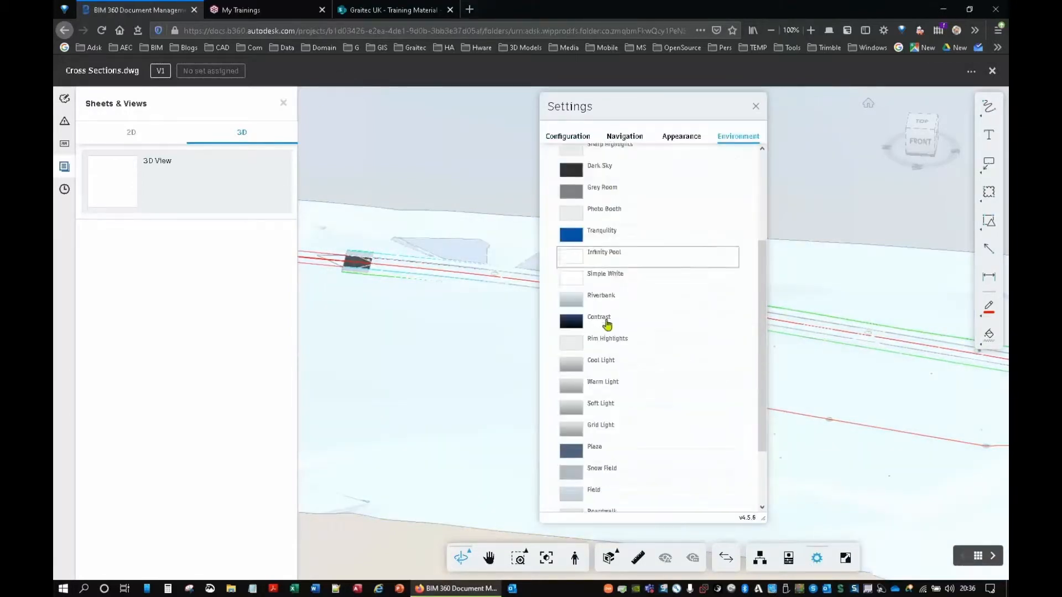
click(601, 354)
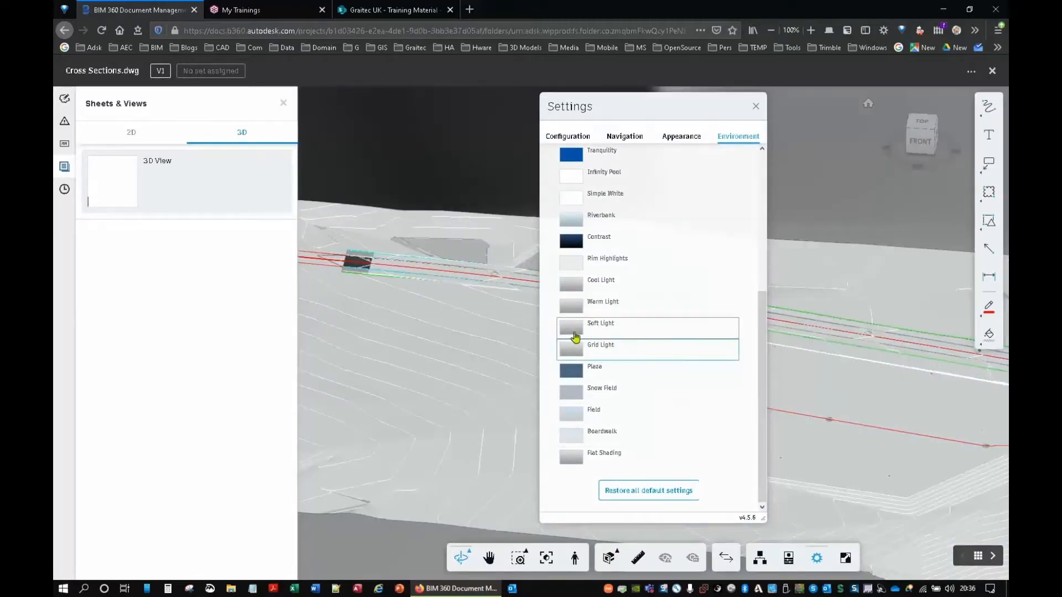
Step: Try ambient shadows on the 3D view, turn them off again, and review the navigation and configuration settings before closing them
click(685, 138)
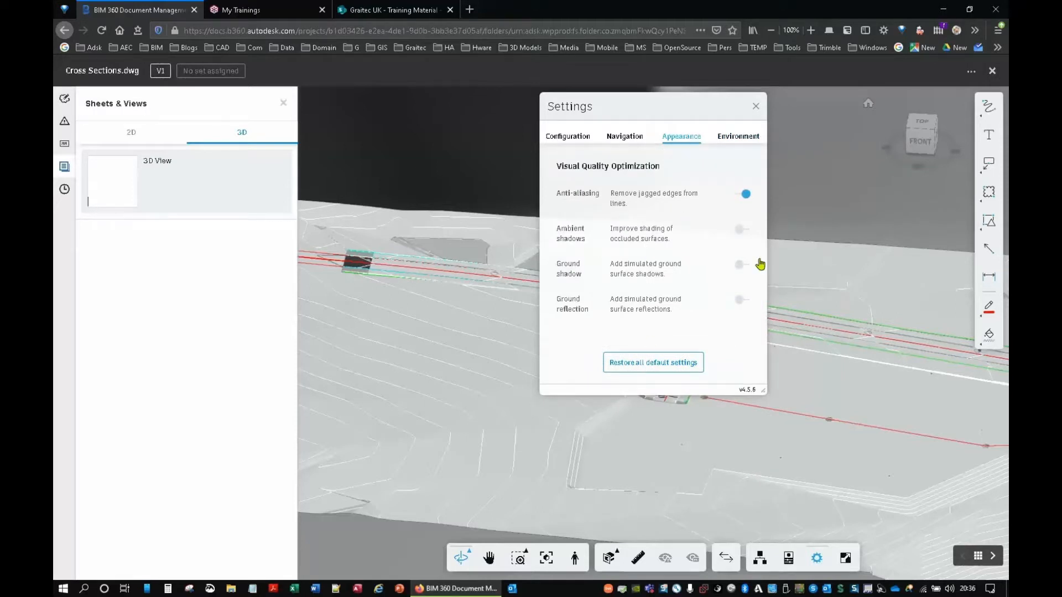
click(631, 223)
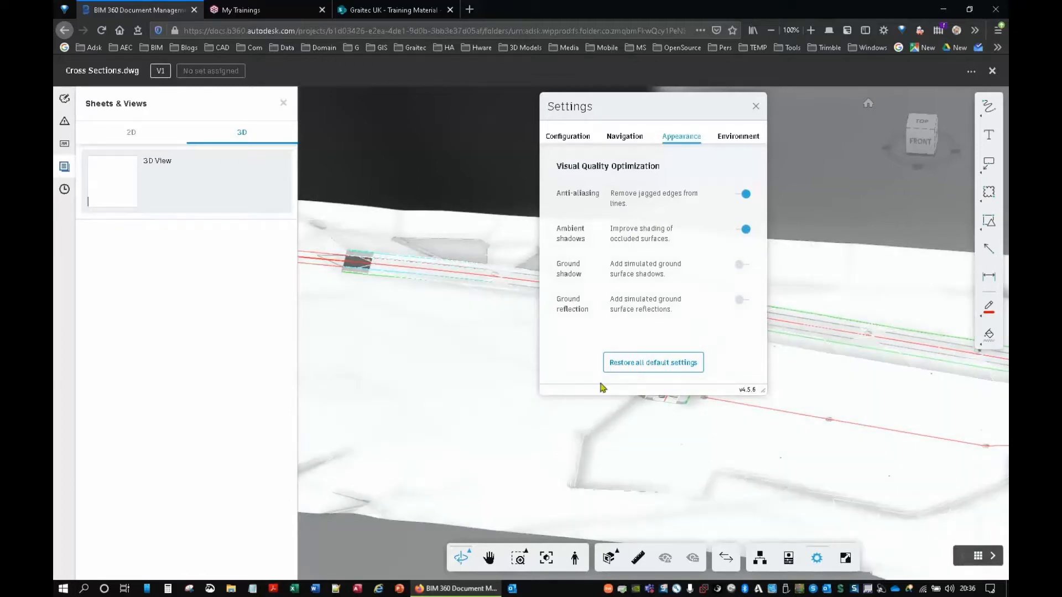
click(745, 229)
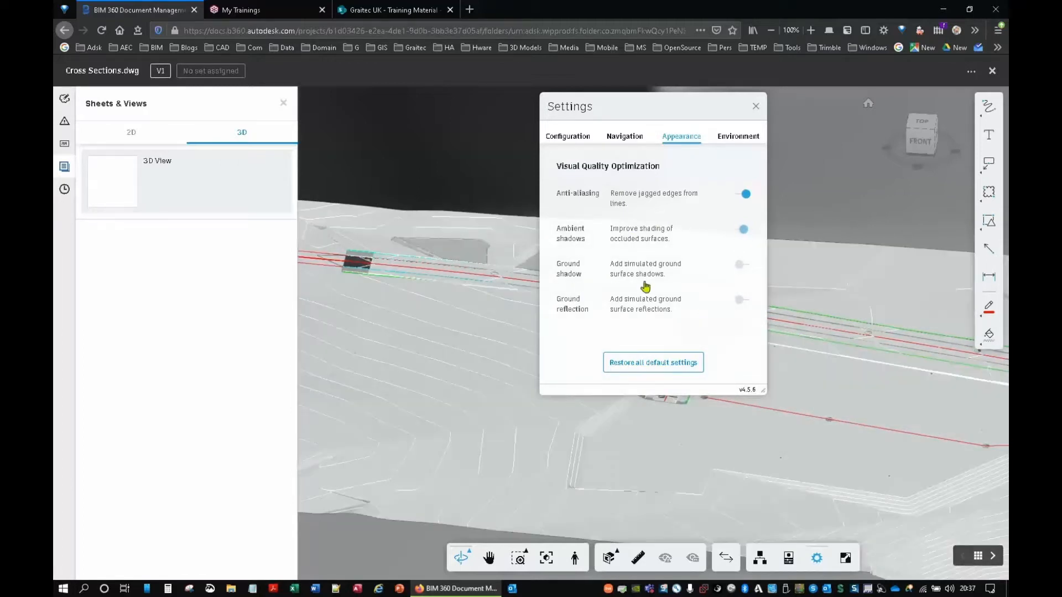
click(623, 143)
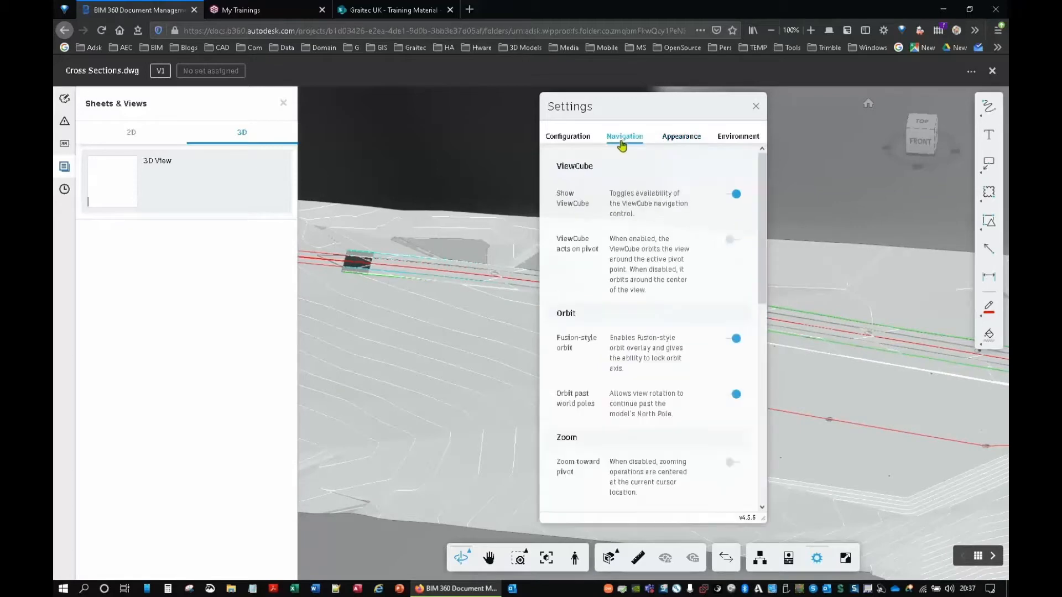
click(574, 138)
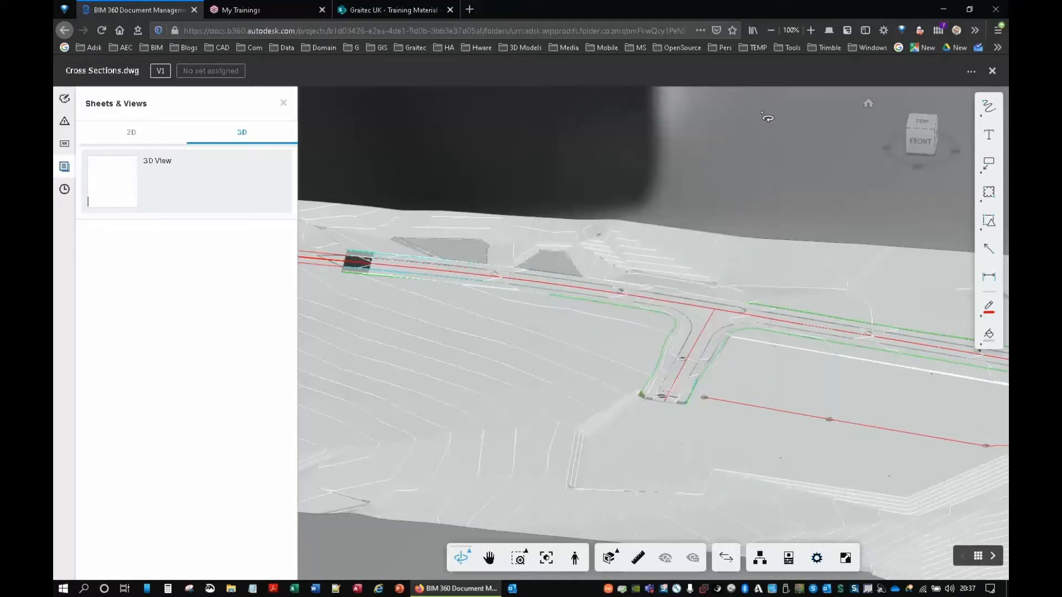
click(755, 106)
Step: Try first-person navigation around the road junction, accept the navigation guide, and leave first-person mode
scroll(659, 426, up, 5)
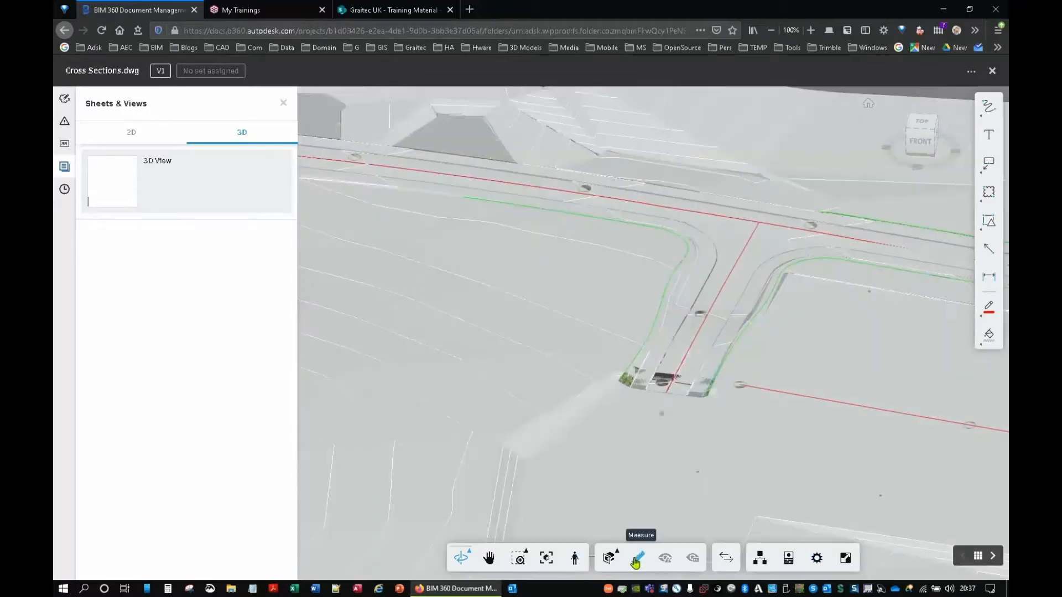
click(639, 559)
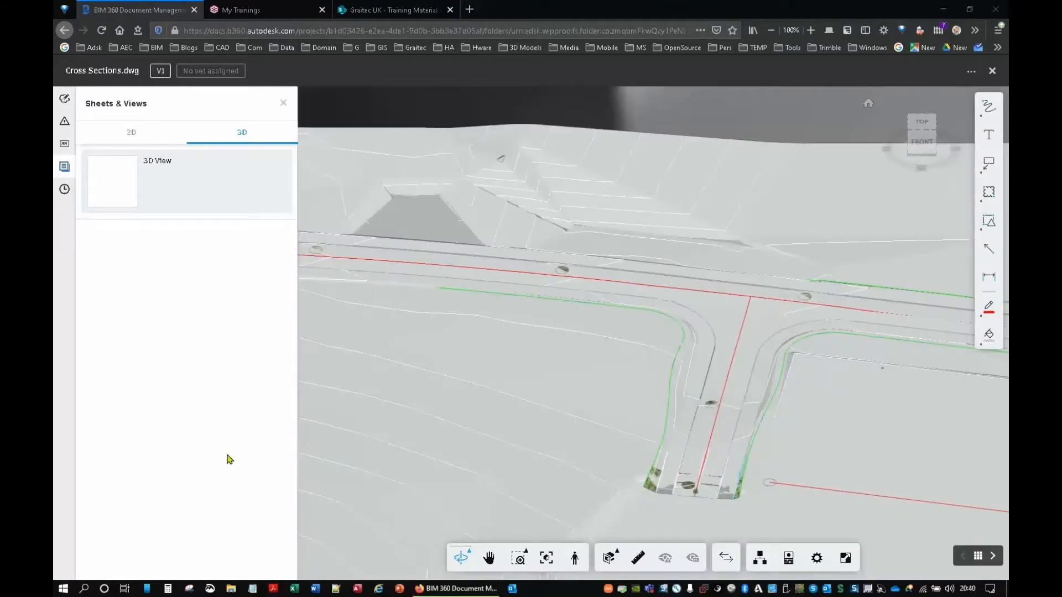
click(618, 560)
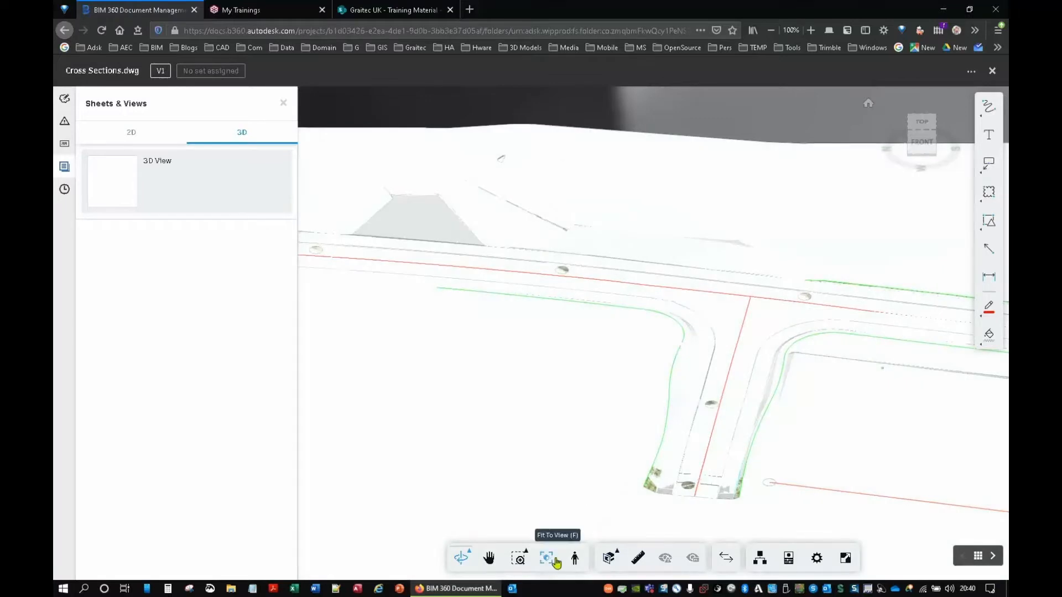
click(576, 559)
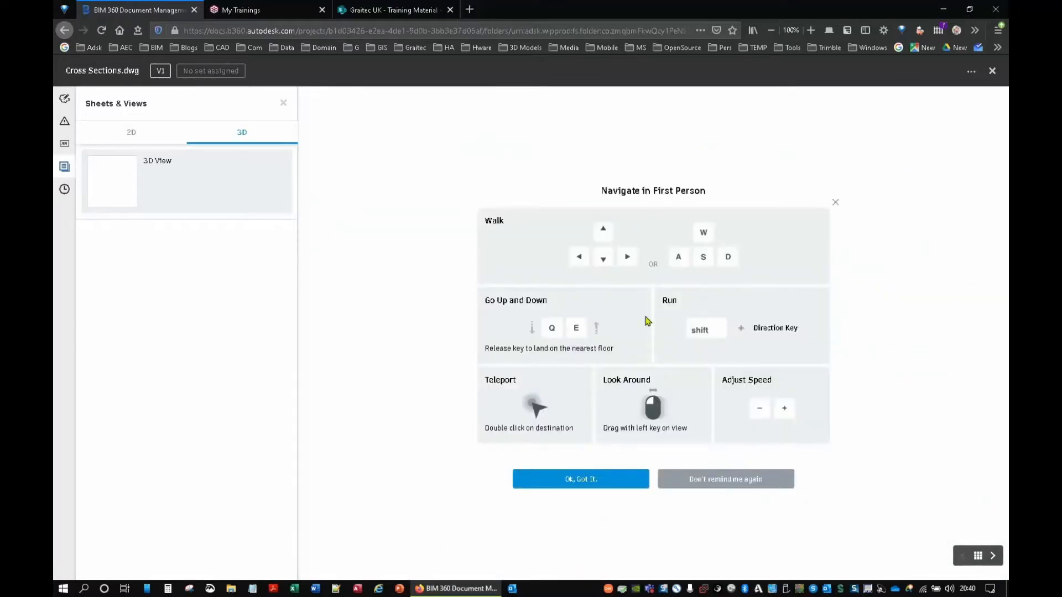
click(591, 479)
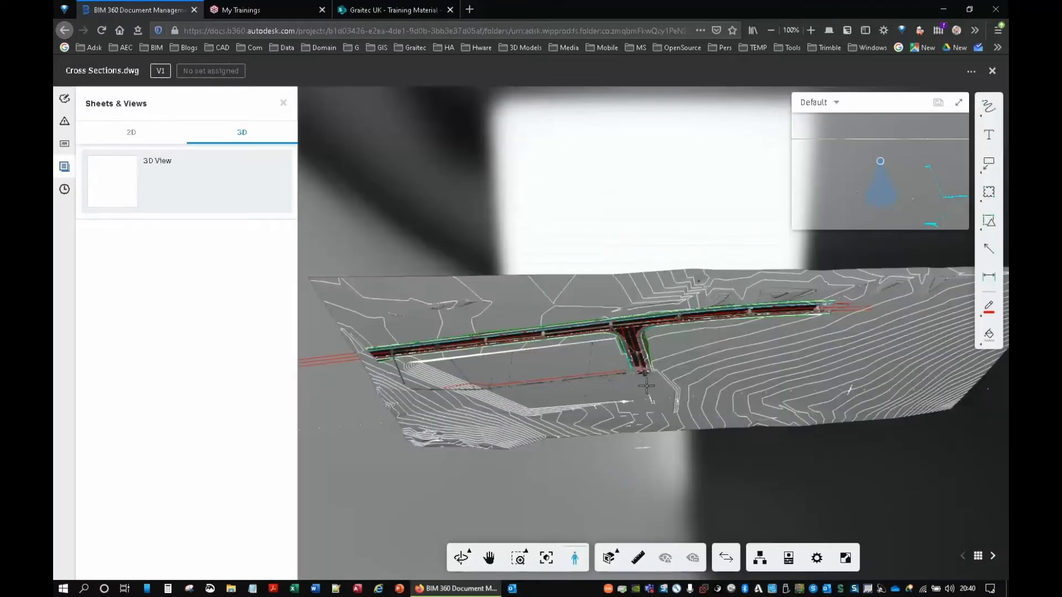
mouse_move(635, 355)
mouse_down()
mouse_move(636, 344)
mouse_move(636, 359)
mouse_up()
click(575, 559)
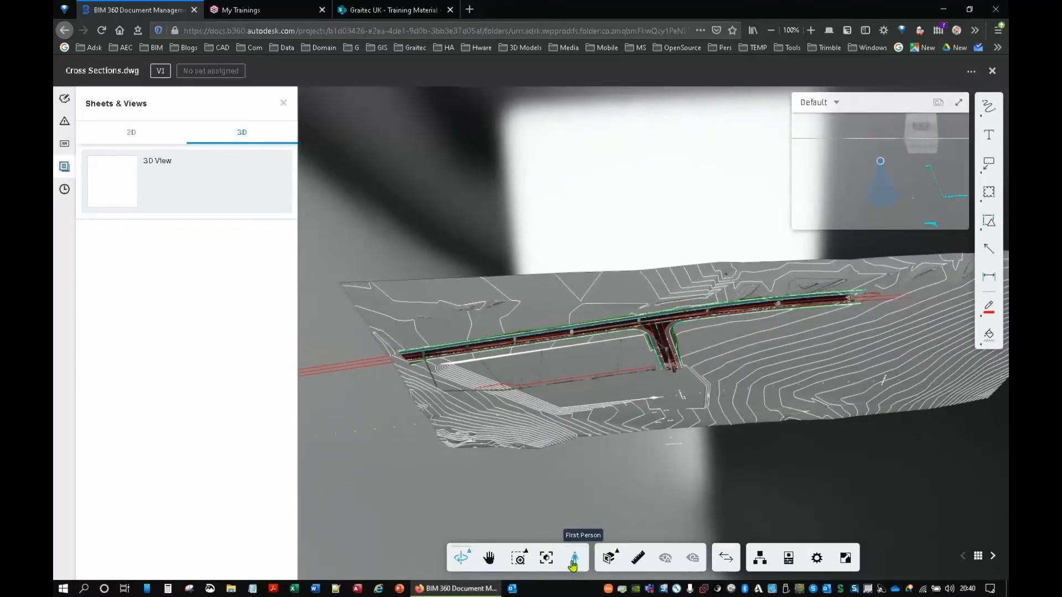
Step: Frame the road junction from the back and draw a red cloud markup around where the side road meets the main road
click(546, 560)
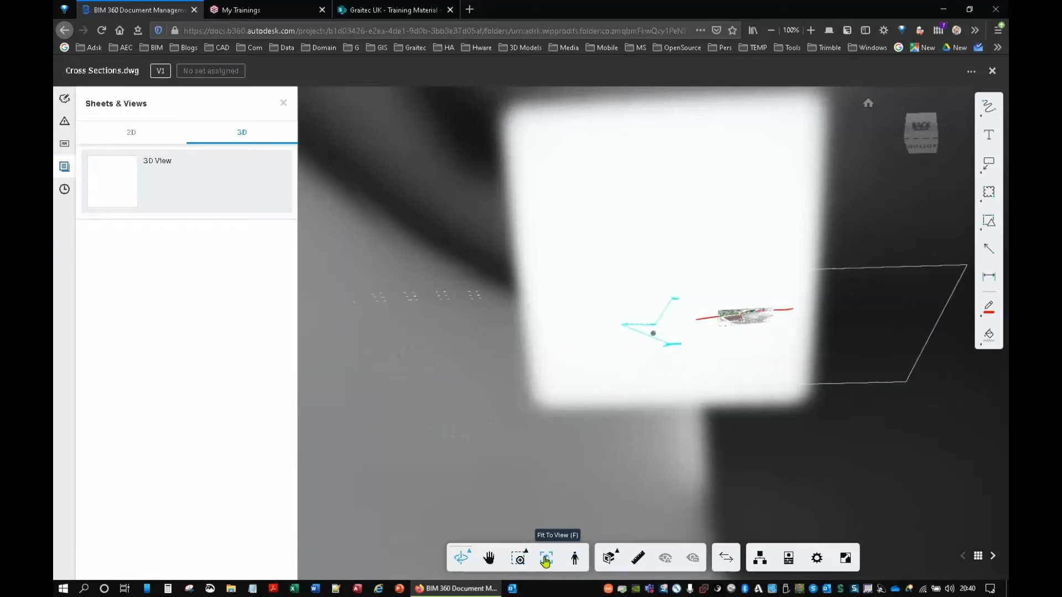
double_click(766, 330)
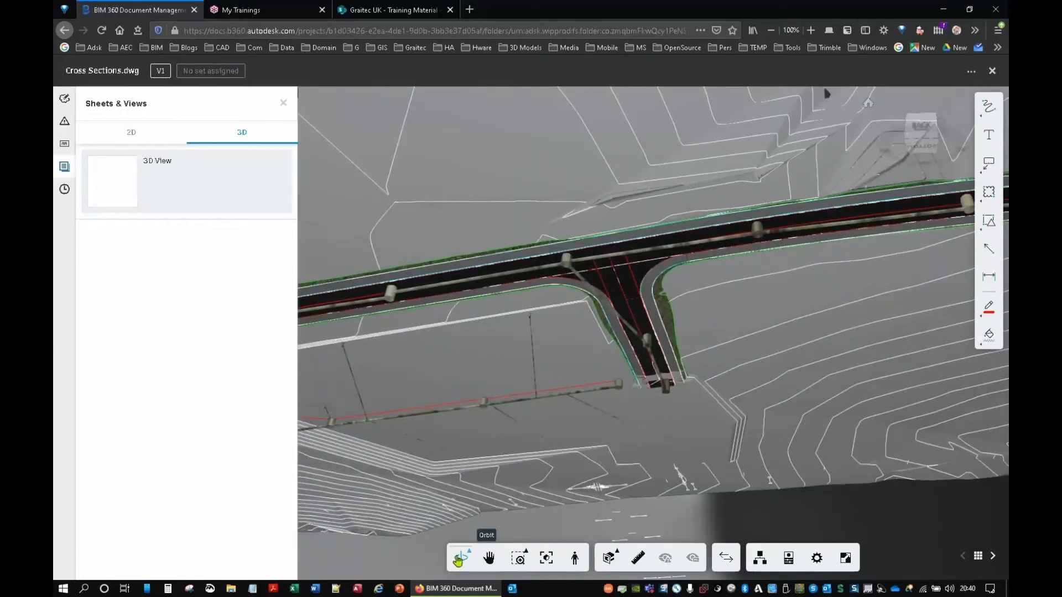
drag(561, 407, 597, 498)
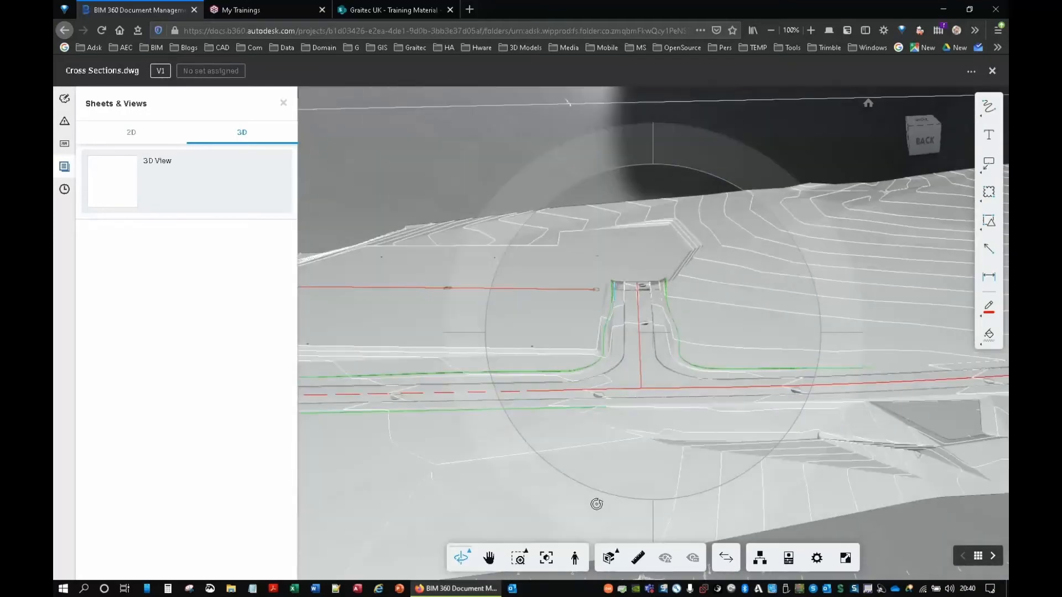
click(989, 192)
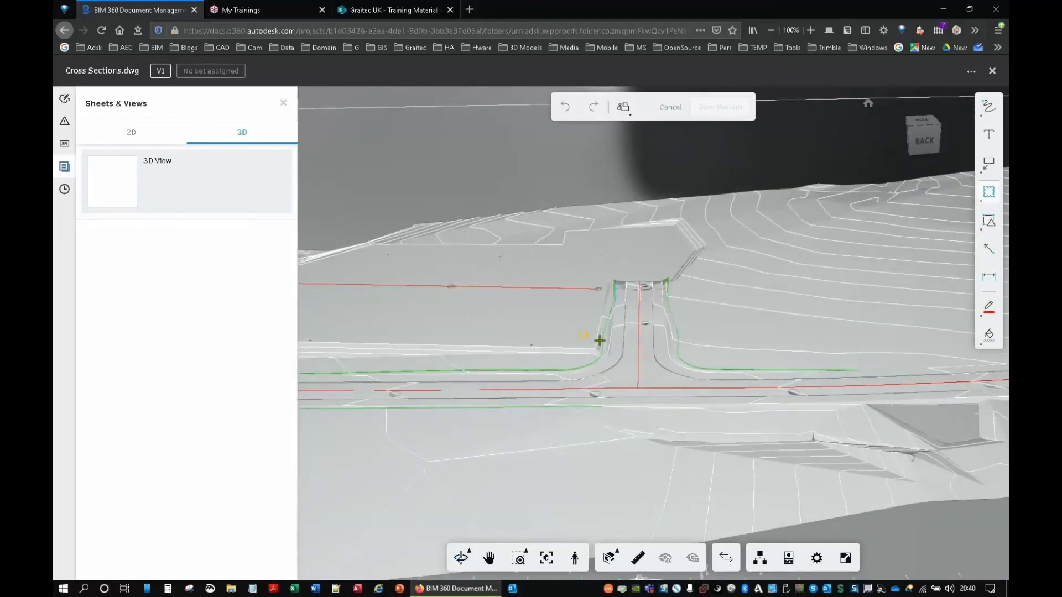
drag(579, 332, 722, 391)
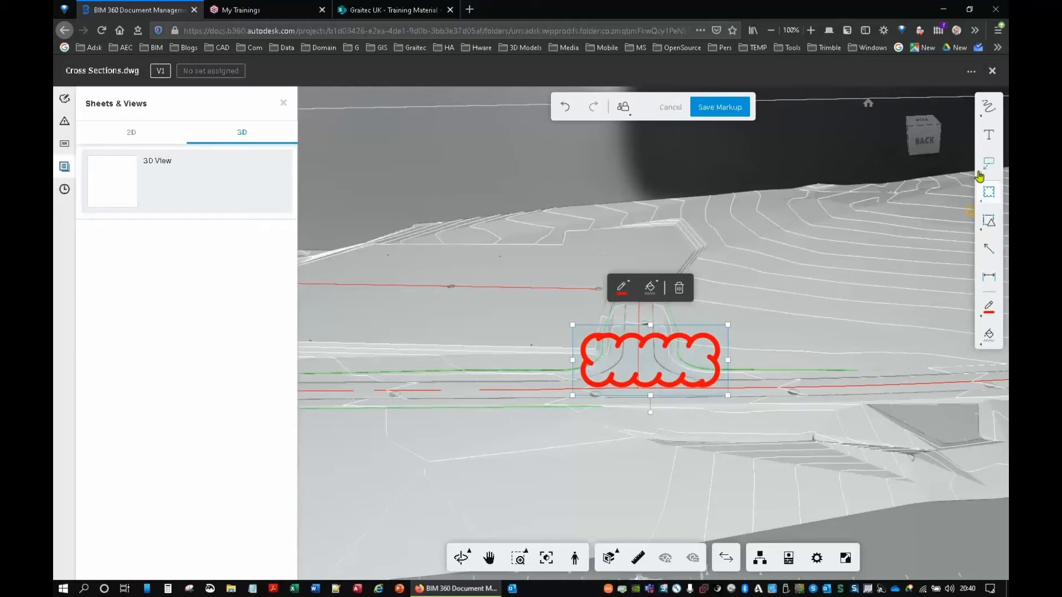
Step: Add the text note "This needs looking at" beside the cloud at the junction and save the markup
click(989, 134)
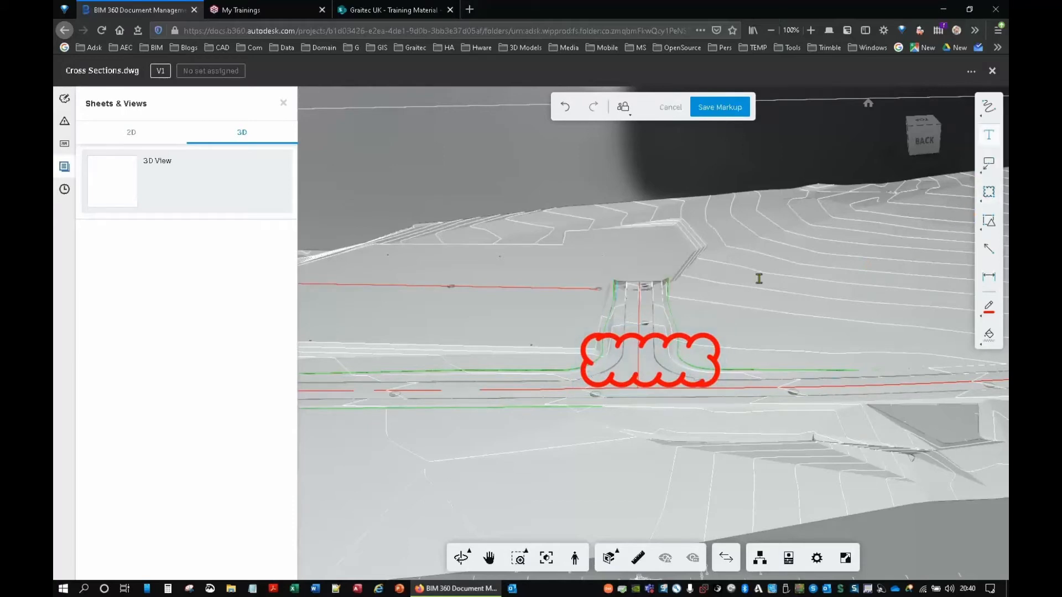
click(728, 306)
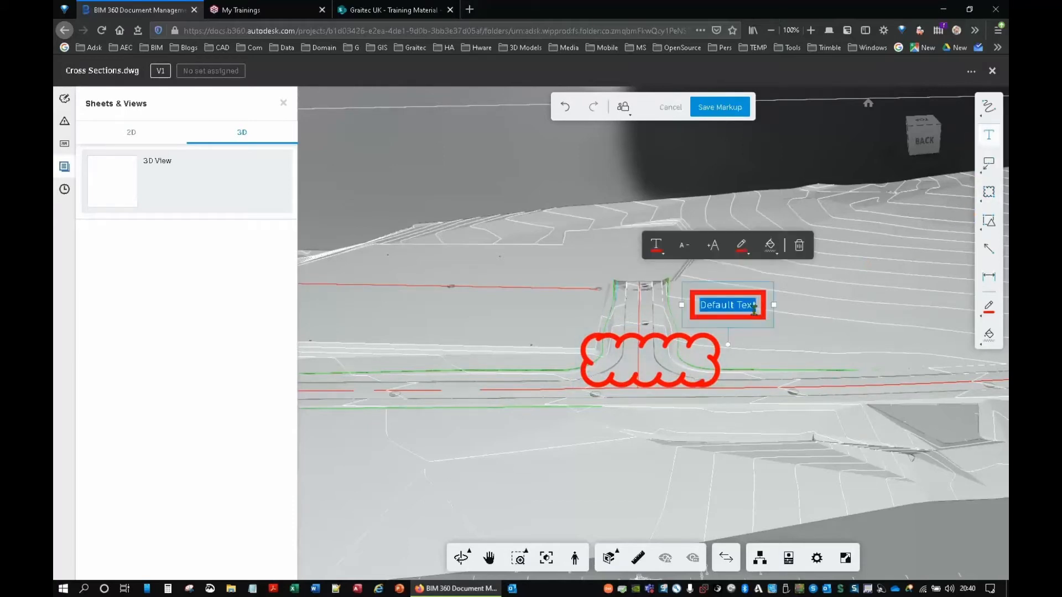
text(This)
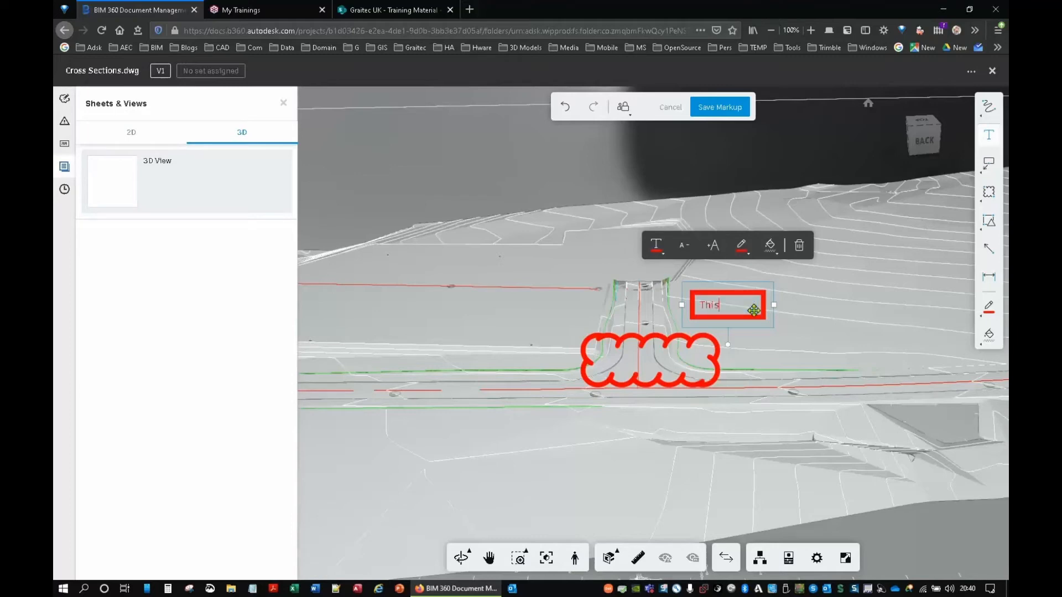
text( needs looking at)
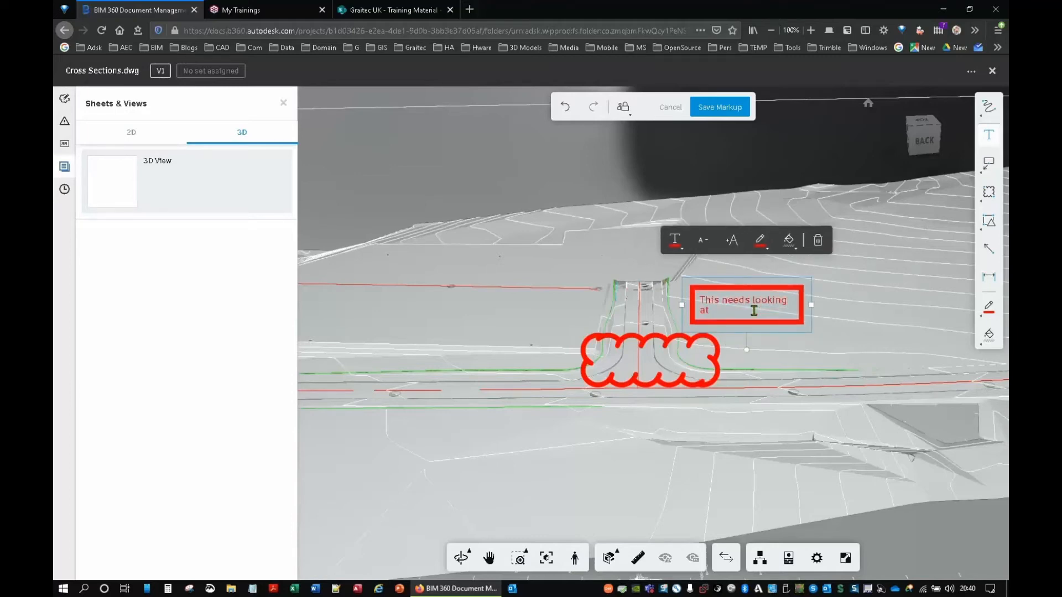
click(833, 350)
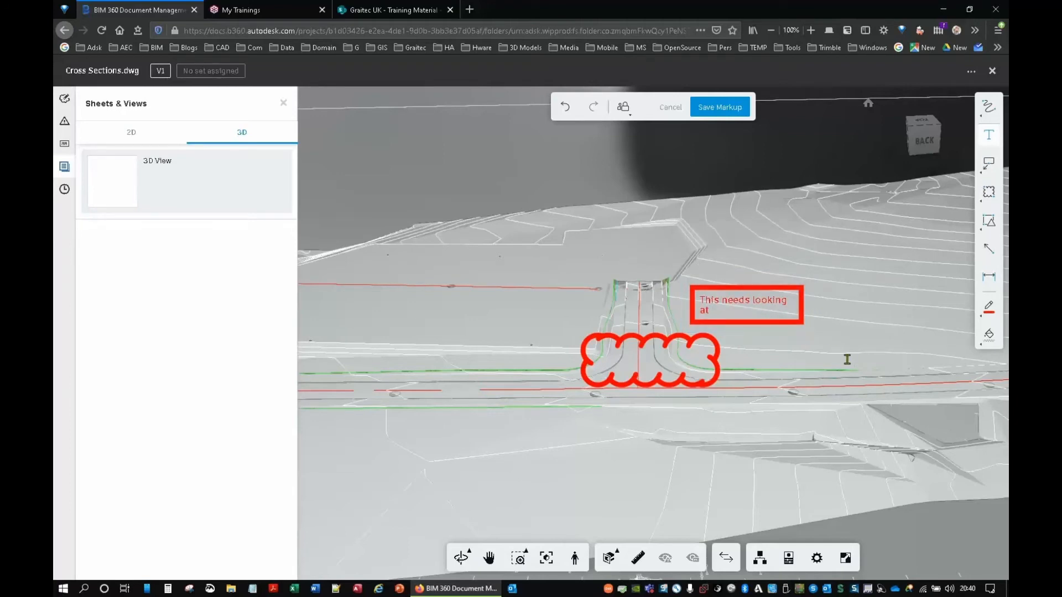
click(720, 110)
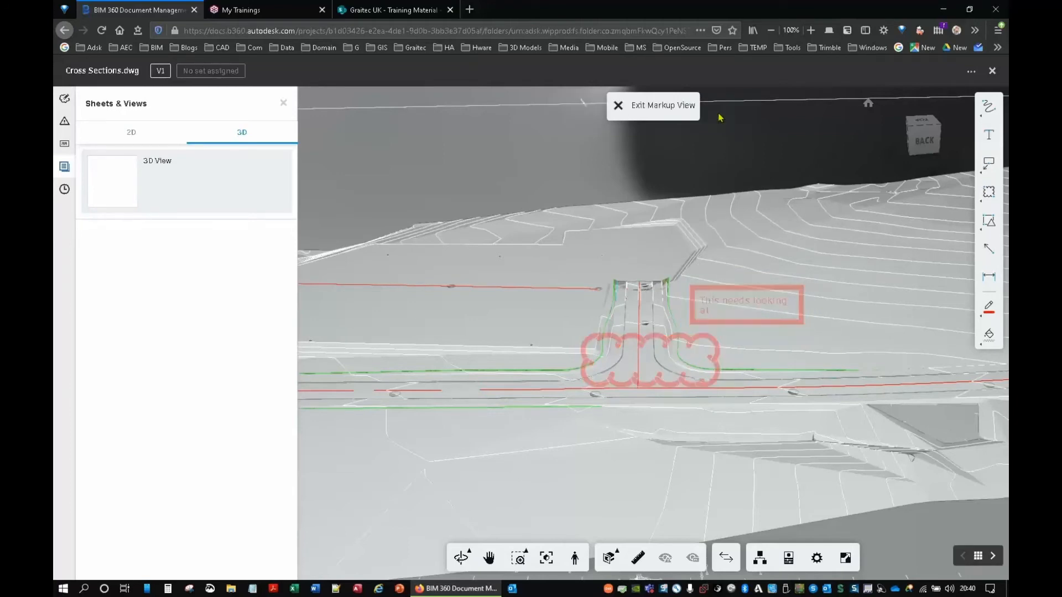